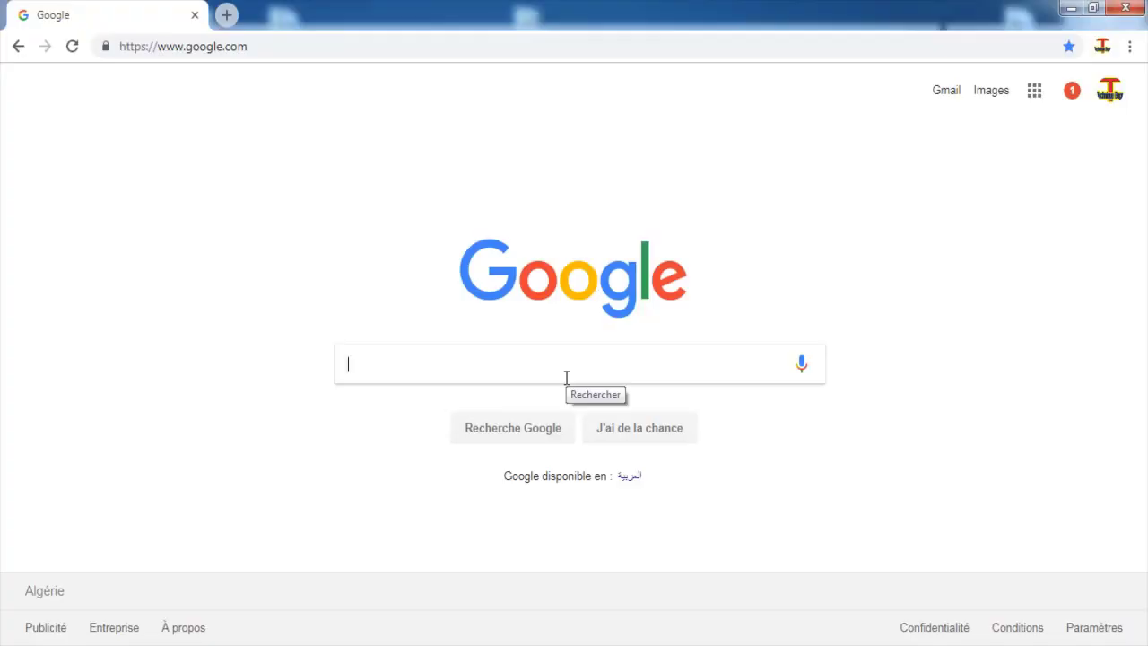
Search Google for "photochop cc".
click(1071, 8)
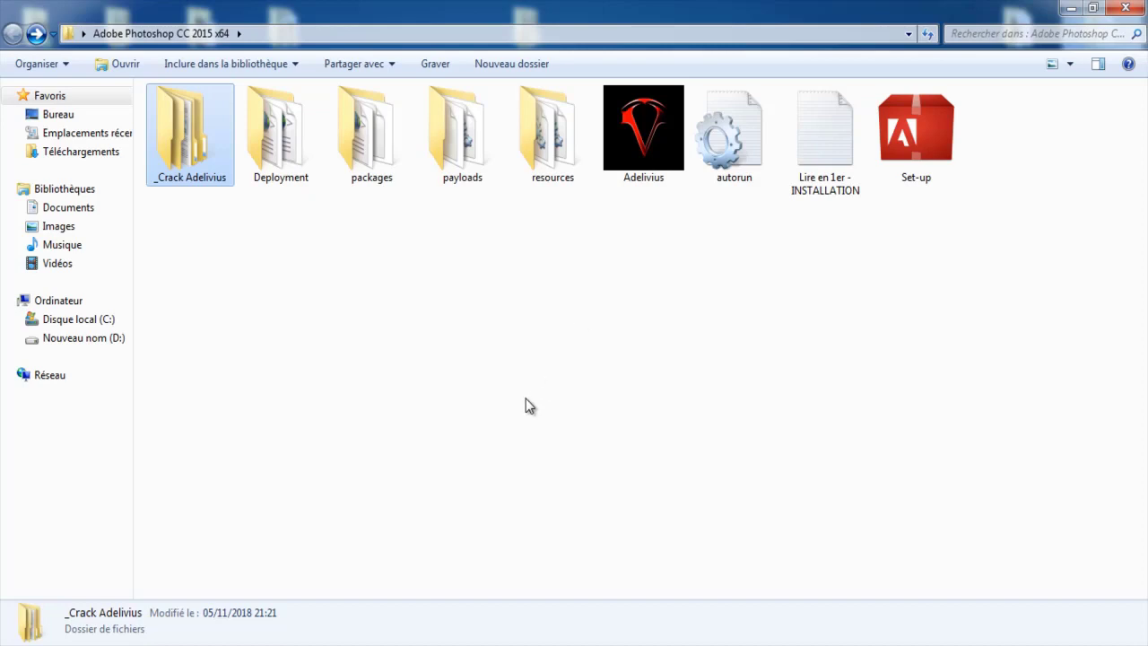
click(234, 628)
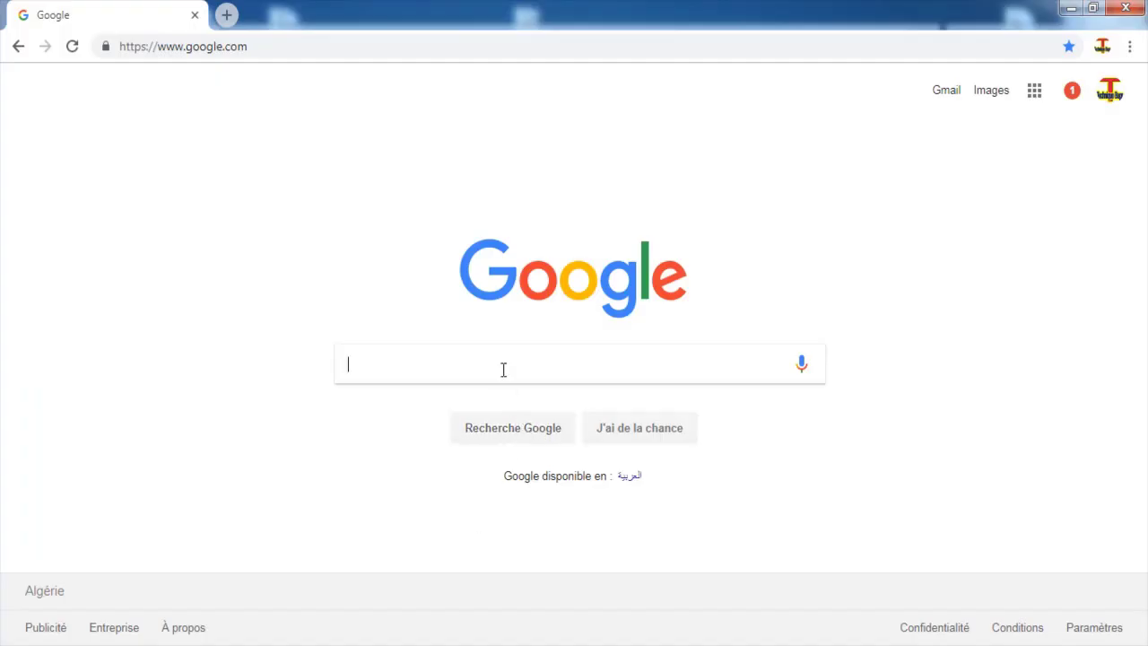
click(503, 372)
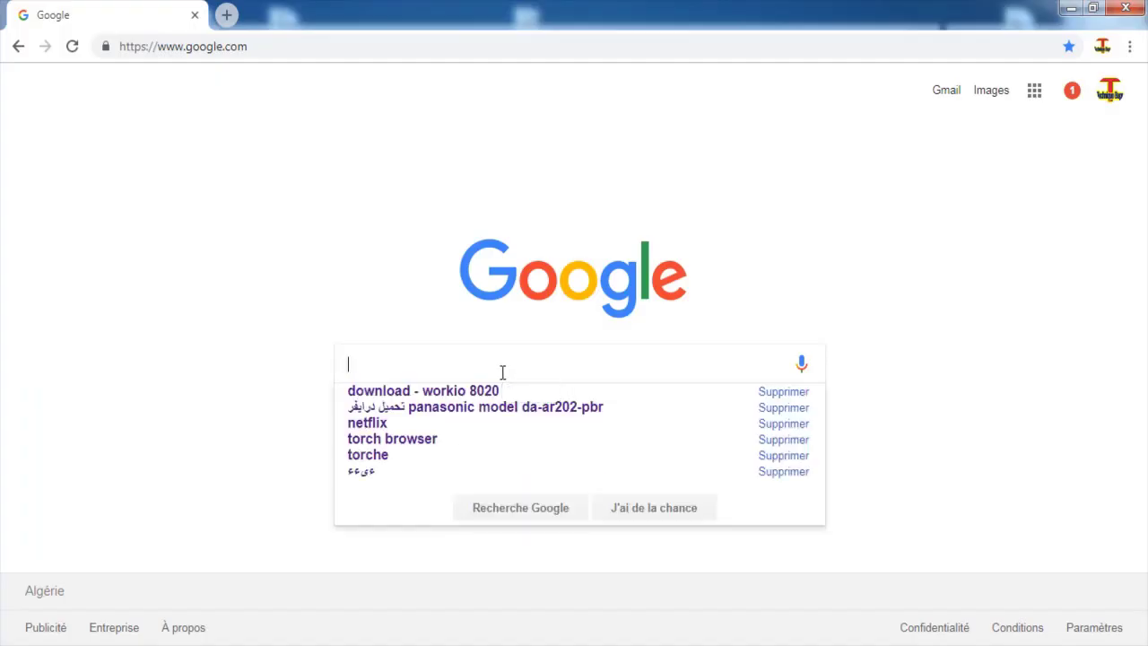
text(ح)
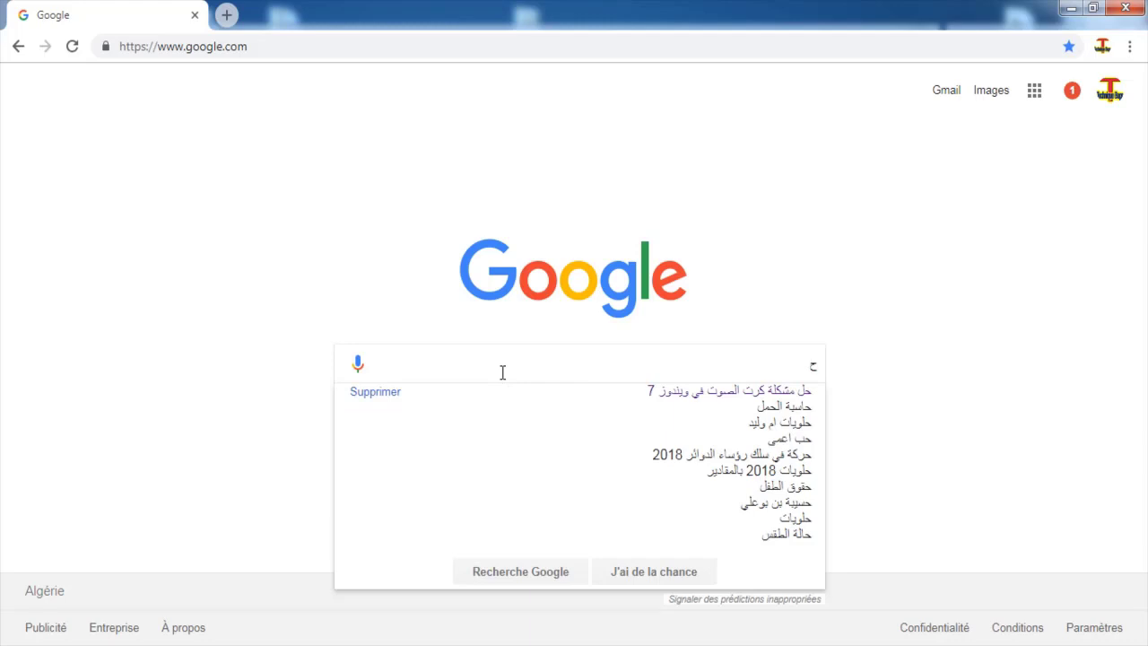
key(BackSpace)
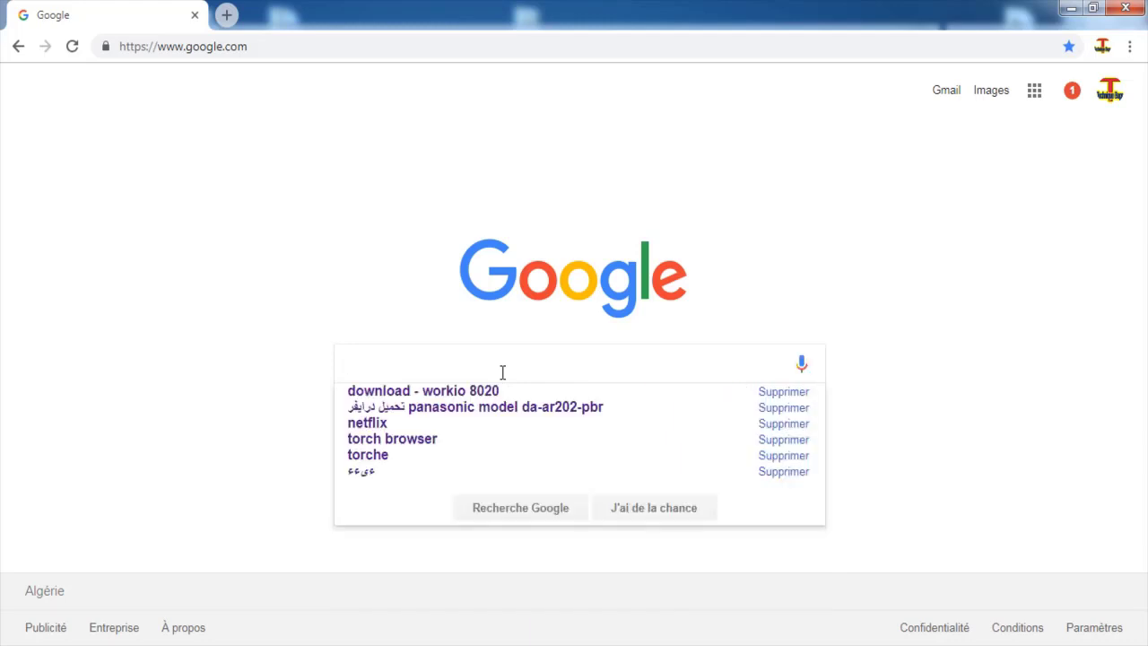
text(photo)
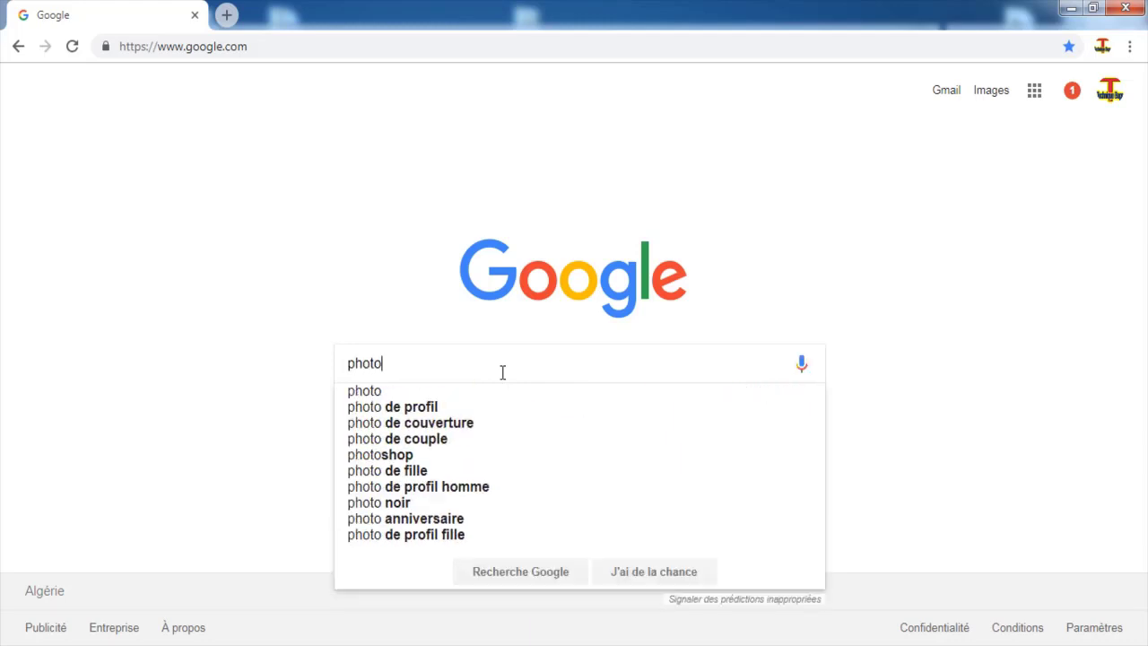
text(ch)
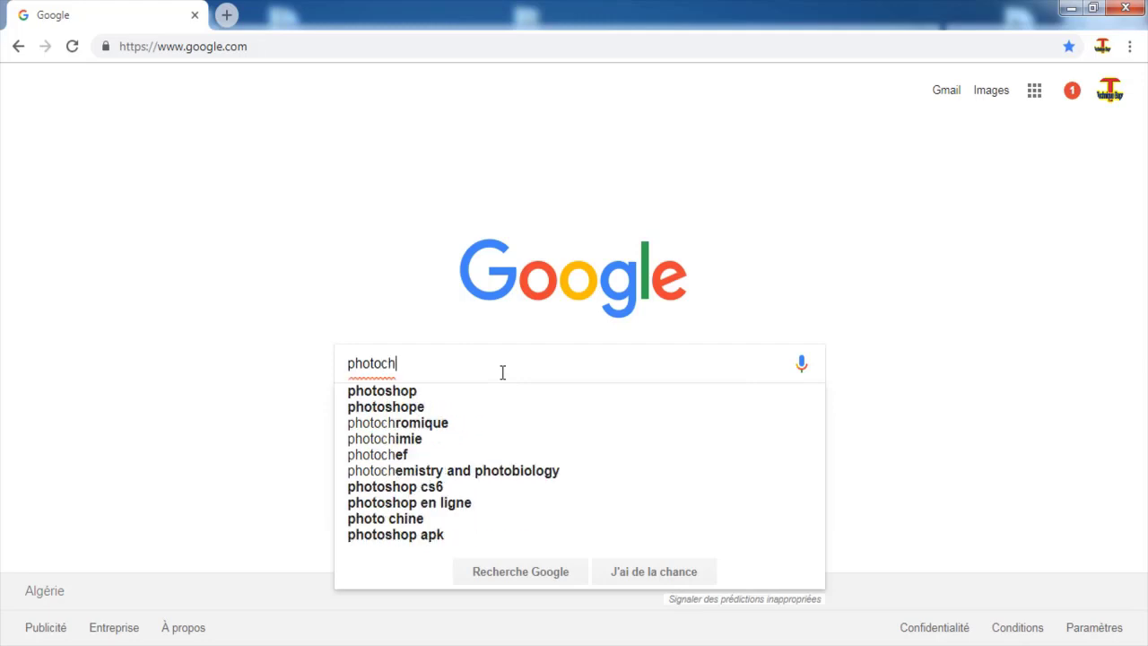
text(op cc)
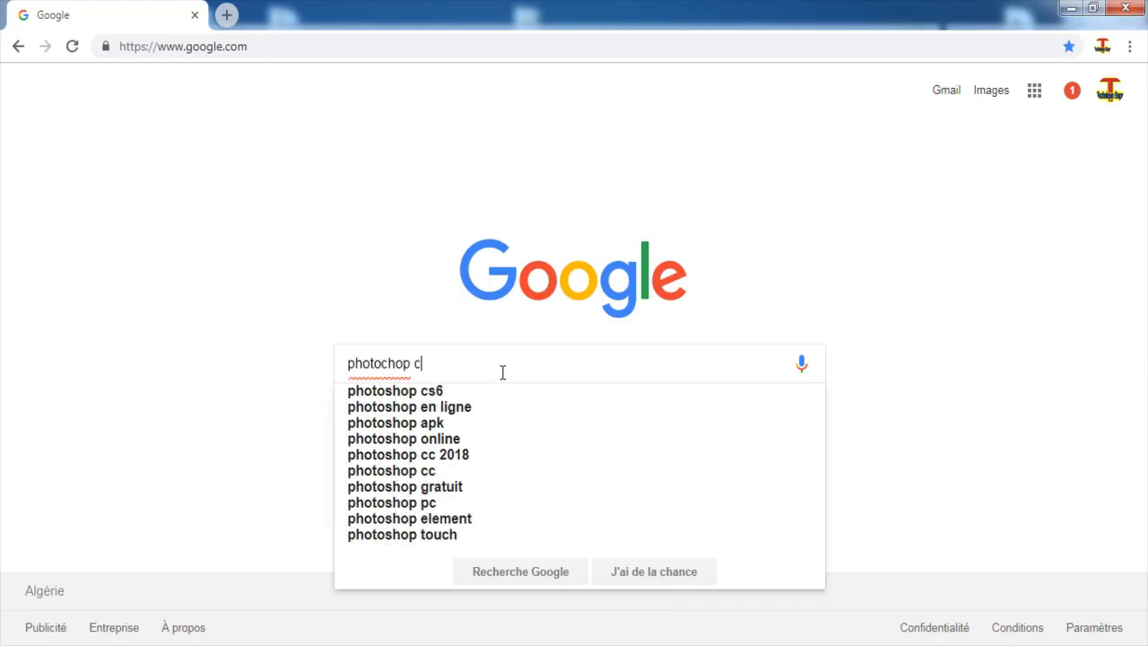
key(Return)
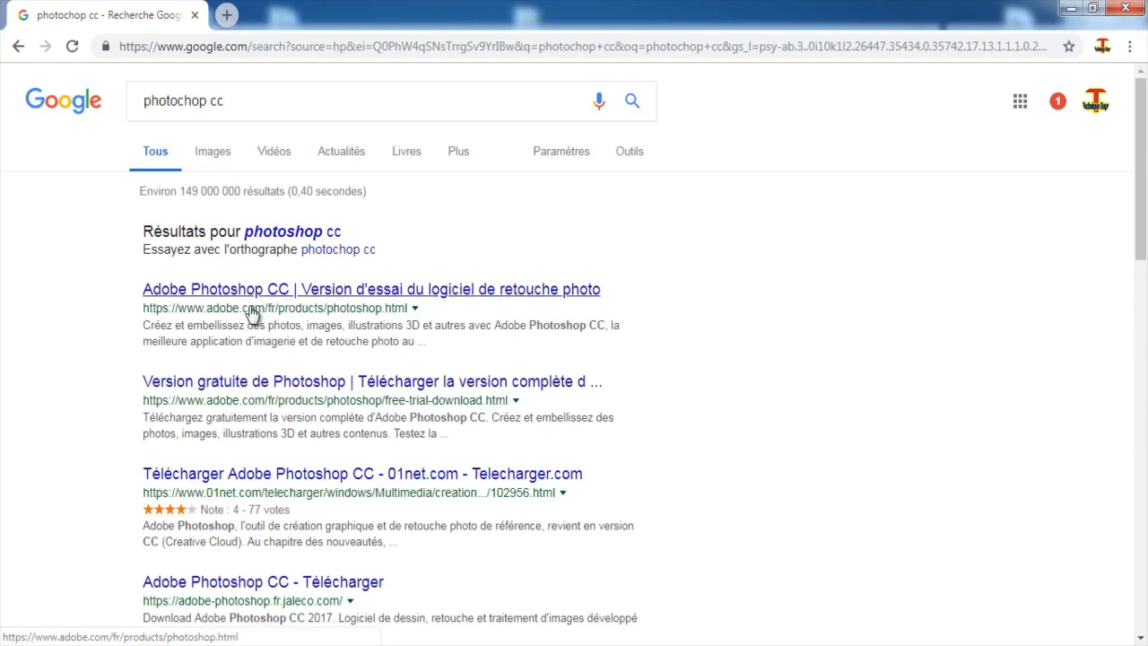
Open the Adobe Photoshop CC product page and the 01net download result in new browser tabs.
right_click(225, 297)
click(325, 306)
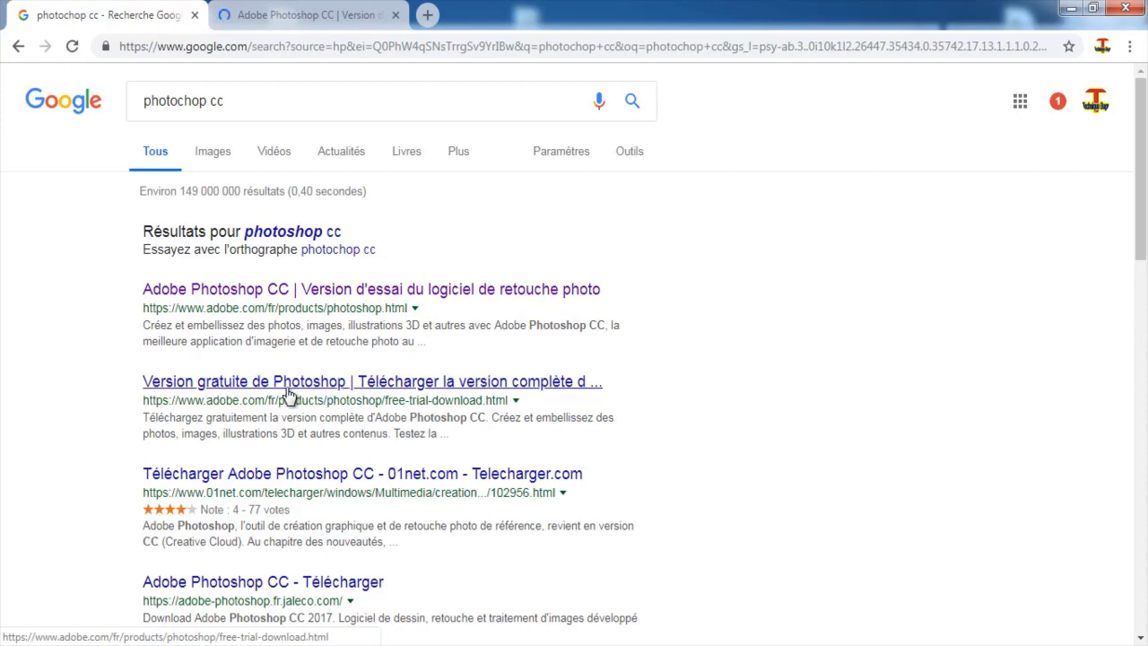
right_click(234, 477)
click(270, 491)
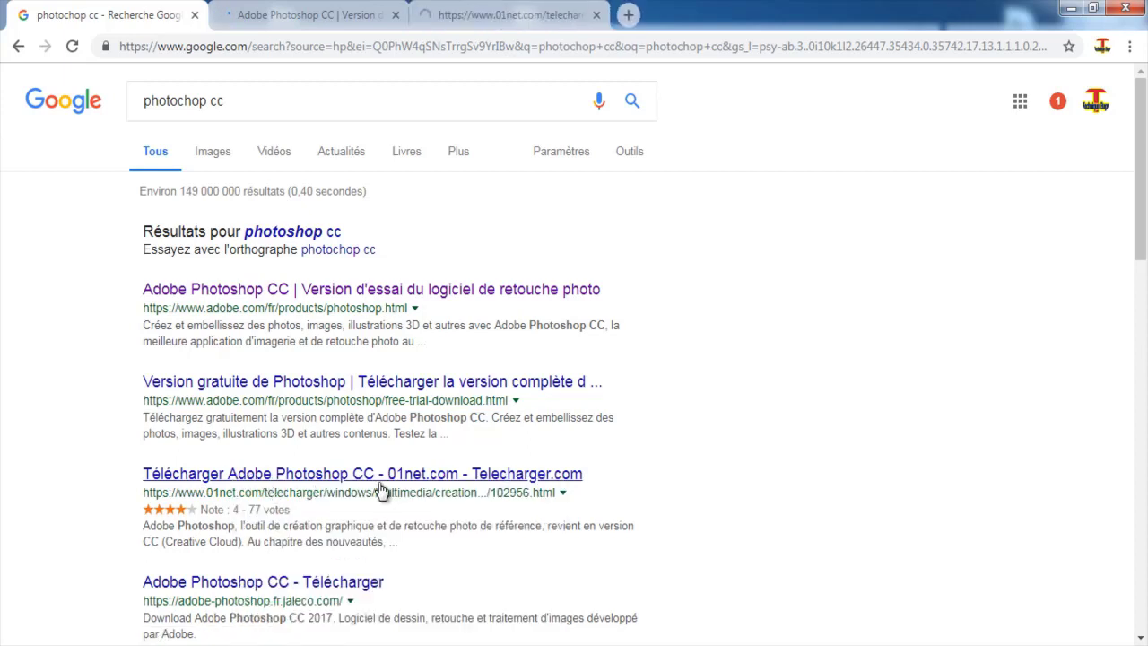
Look through Adobe's Photoshop CC product page, including the monthly subscription price and the feature descriptions.
click(305, 14)
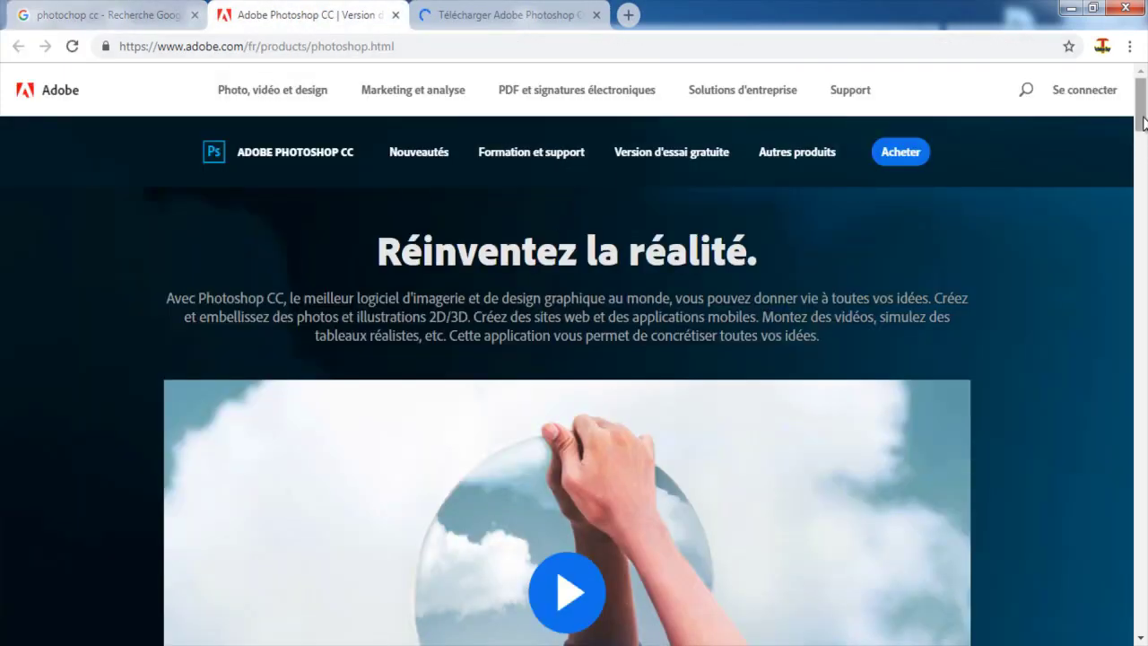
drag(1145, 125, 1145, 172)
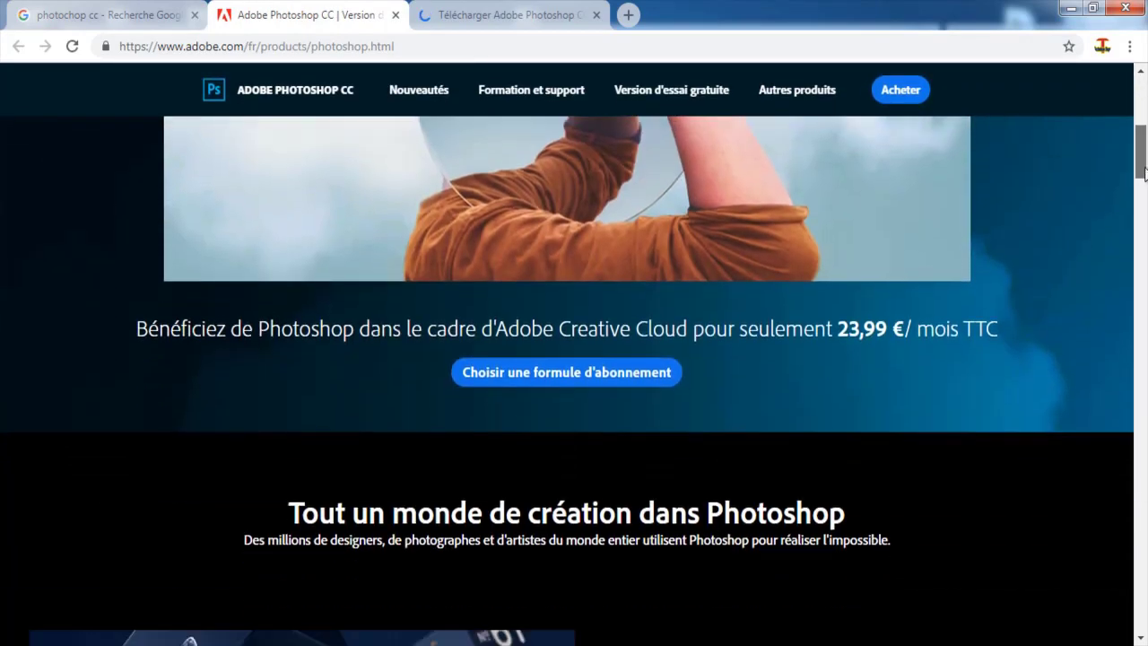
scroll(1145, 172, up, 1)
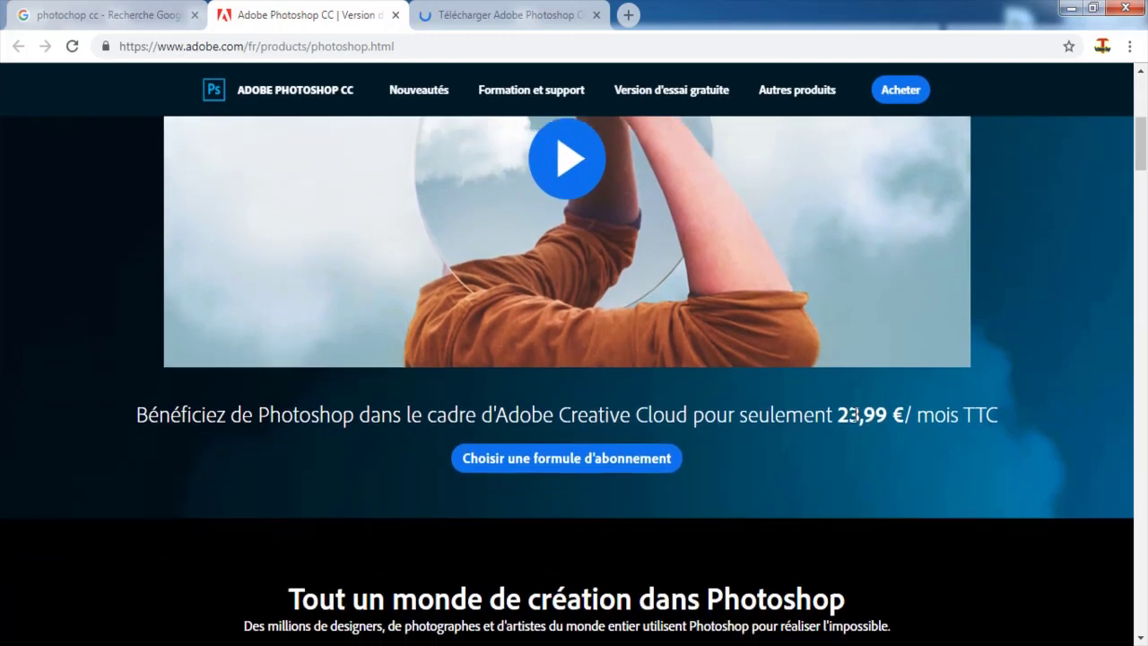
drag(840, 414, 887, 415)
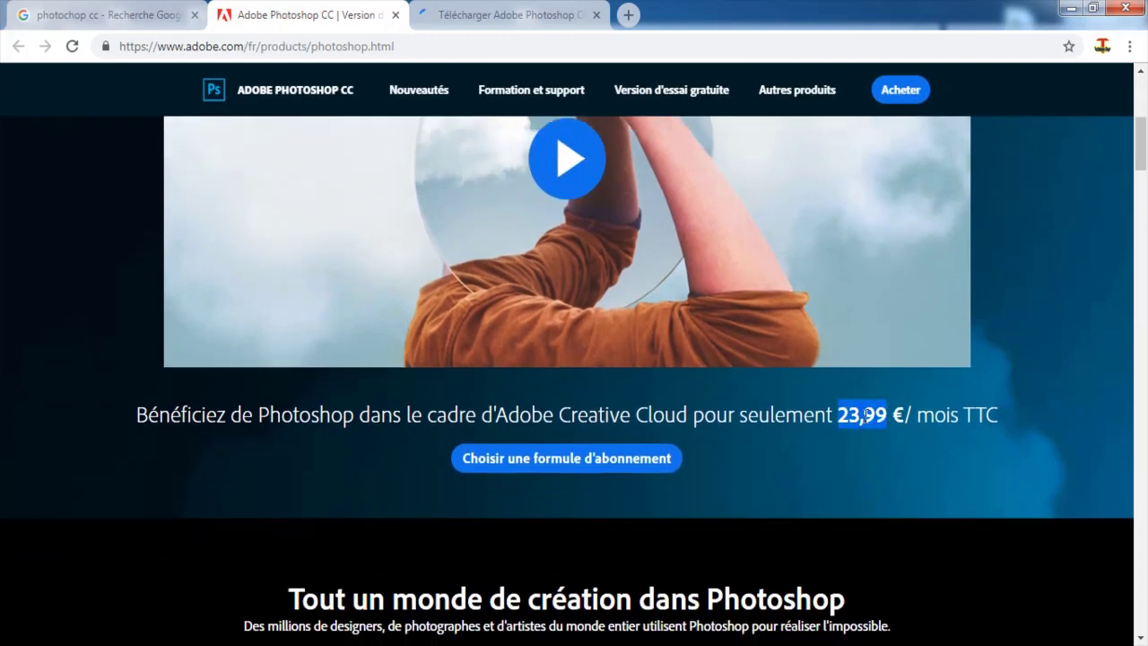
scroll(1140, 184, down, 8)
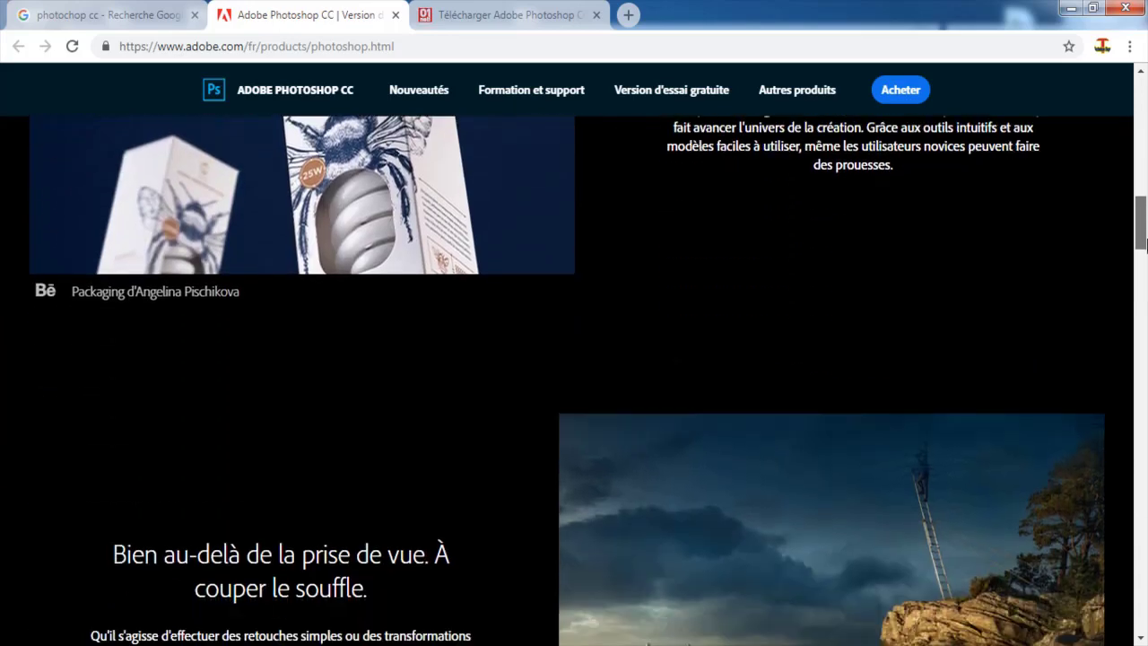
drag(1145, 241, 1131, 107)
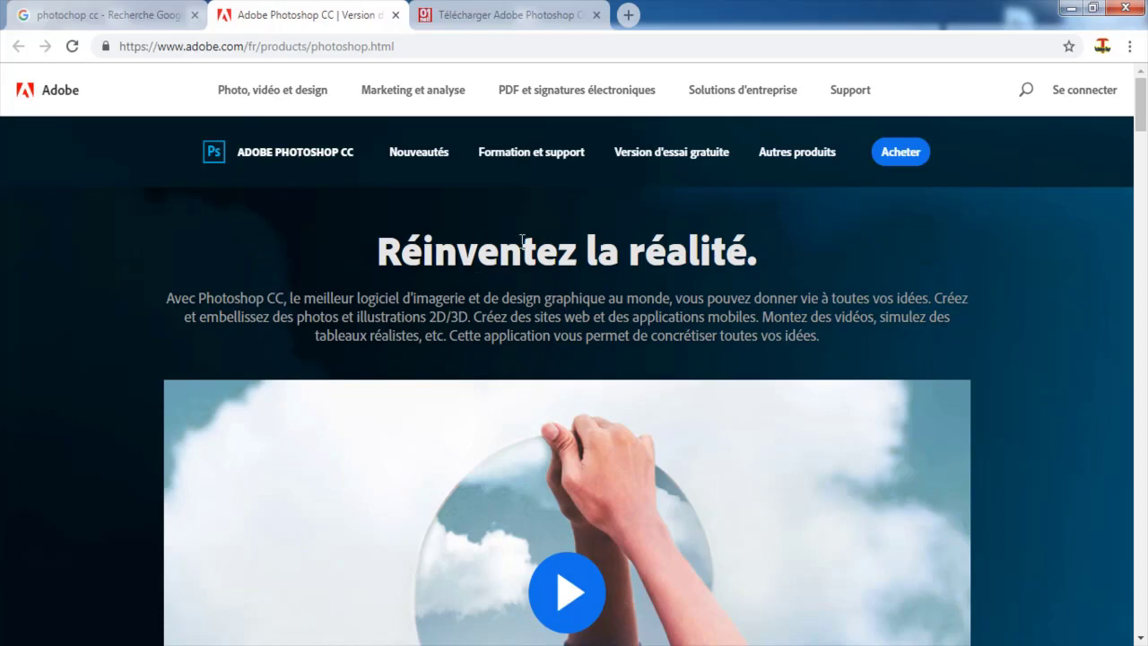
drag(1142, 105, 1143, 446)
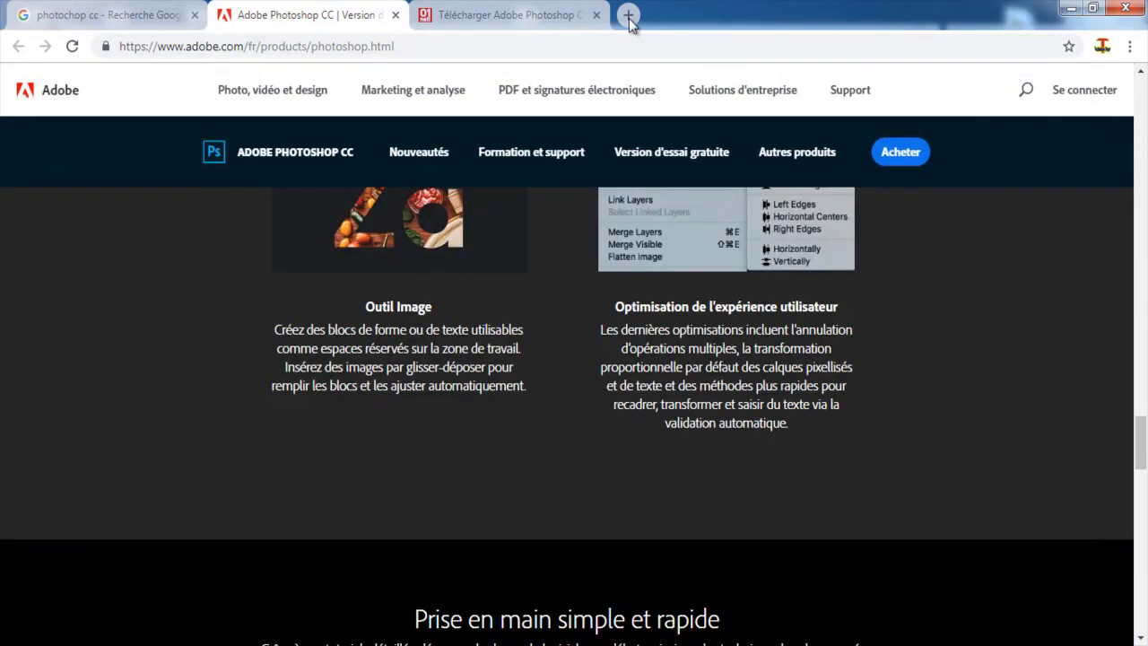
Download the Photoshop CC trial from the 01net page, keep CreativeCloudSet-Up.exe and show it in its folder.
click(528, 13)
drag(1143, 77, 1144, 164)
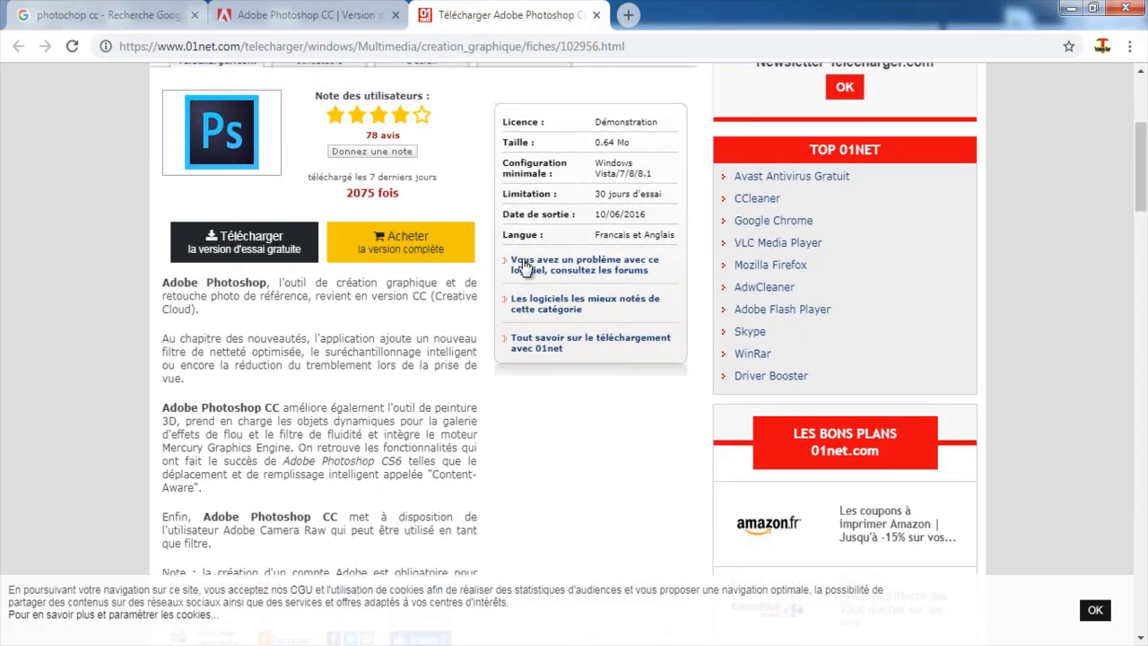
click(251, 237)
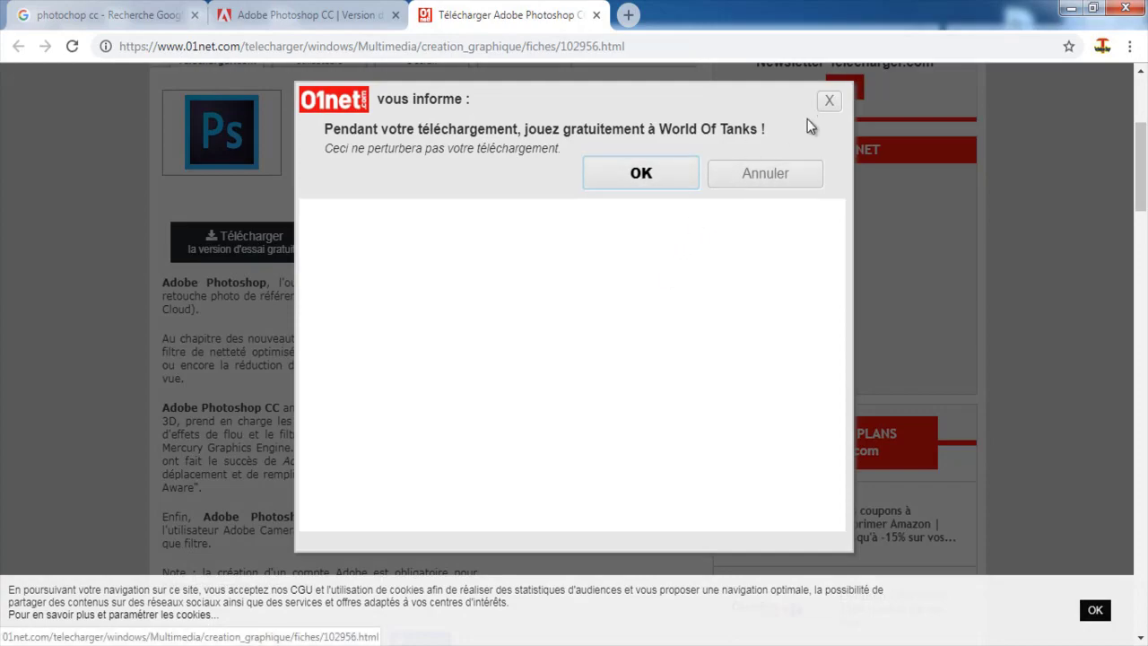
click(831, 106)
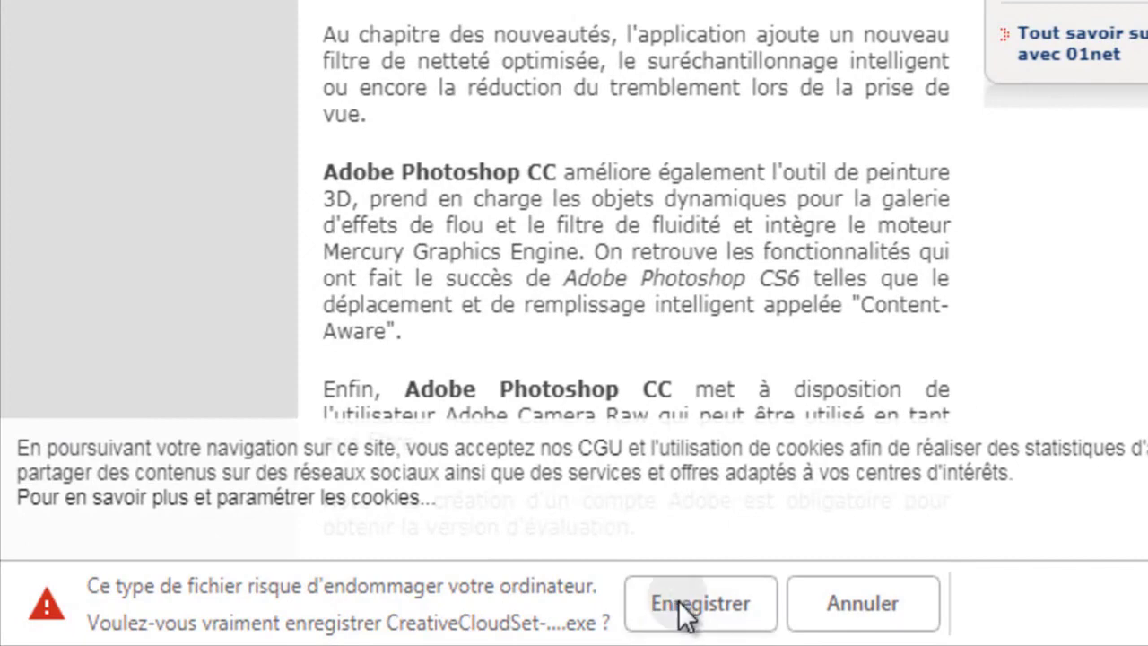
click(606, 609)
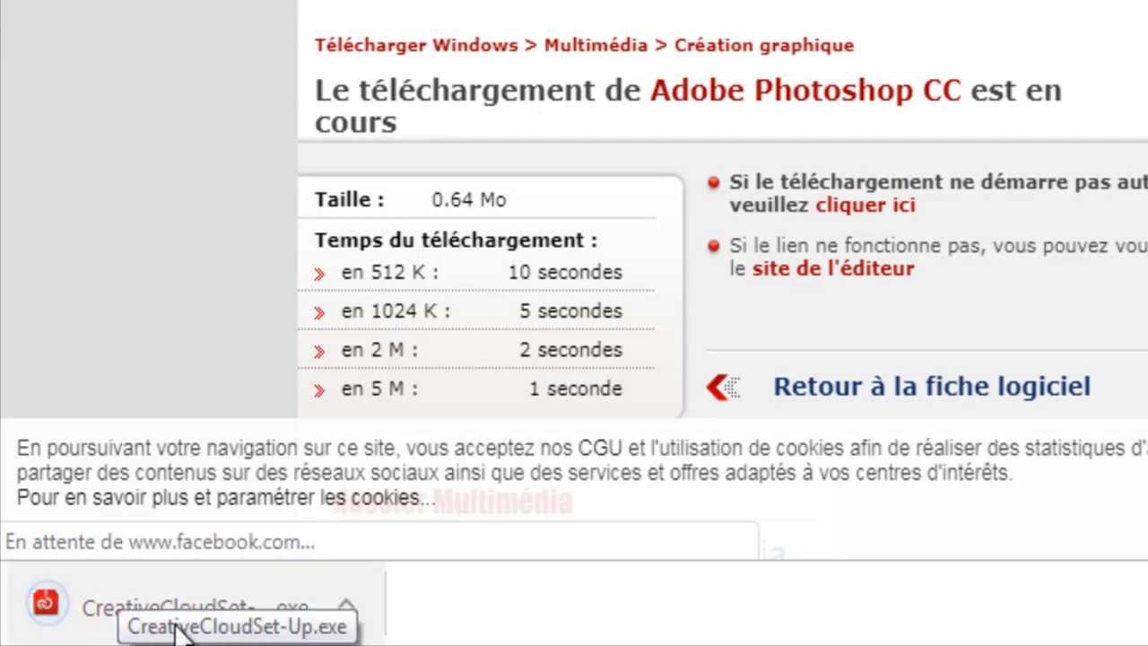
right_click(197, 619)
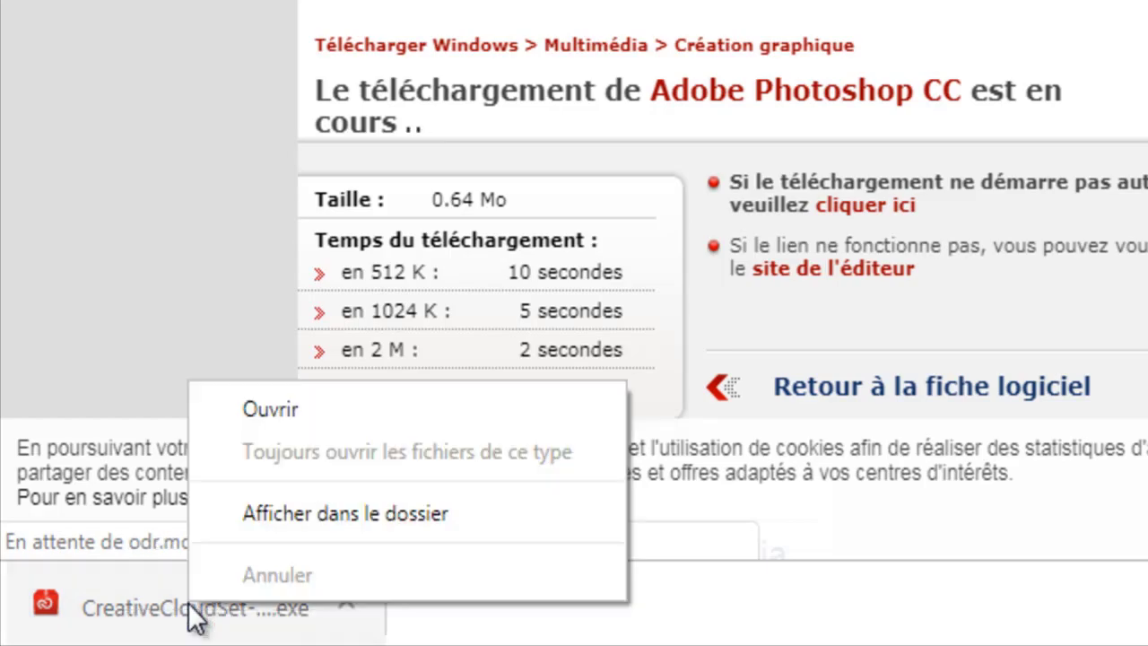
click(281, 522)
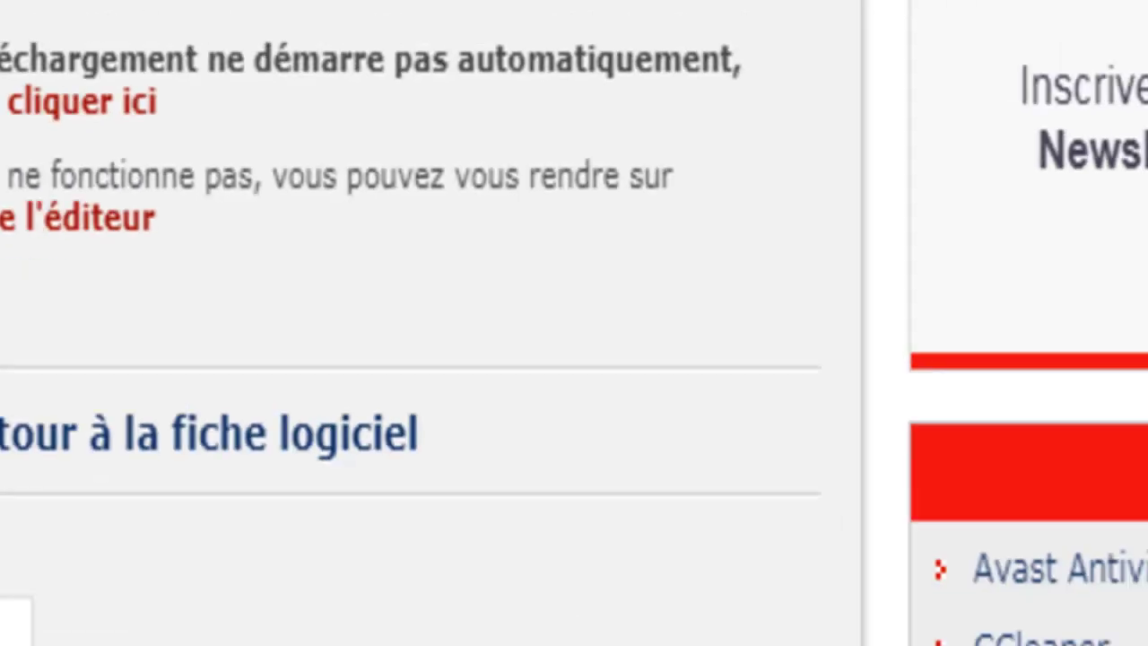
Close the 01net download tab and the whole browser window.
scroll(1138, 195, down, 1)
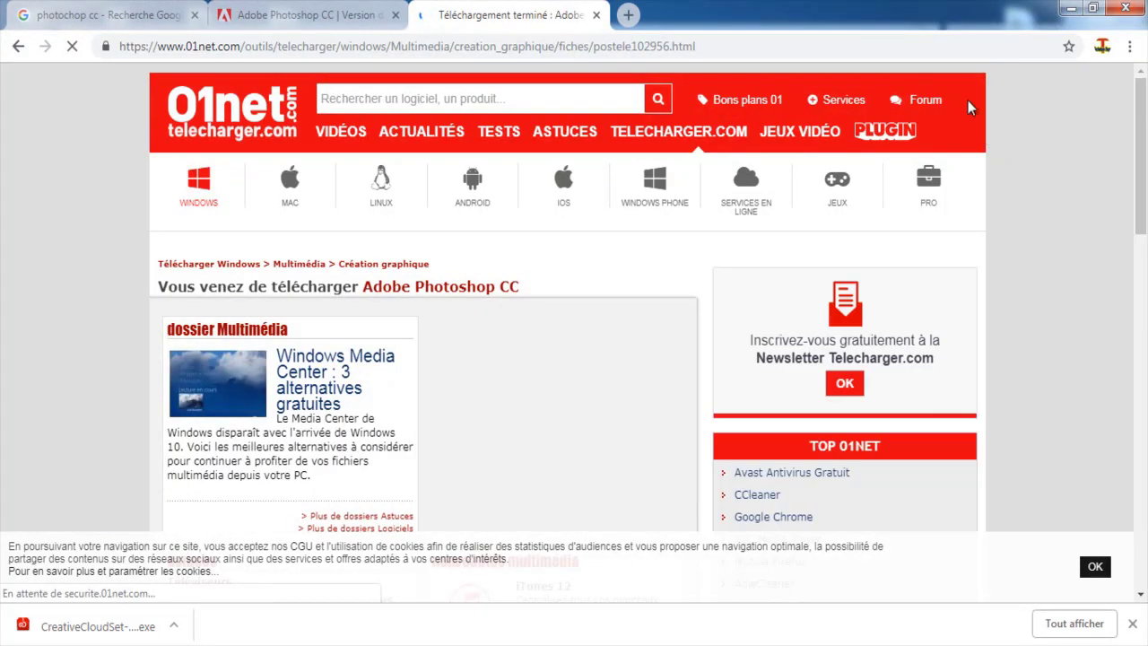
click(597, 15)
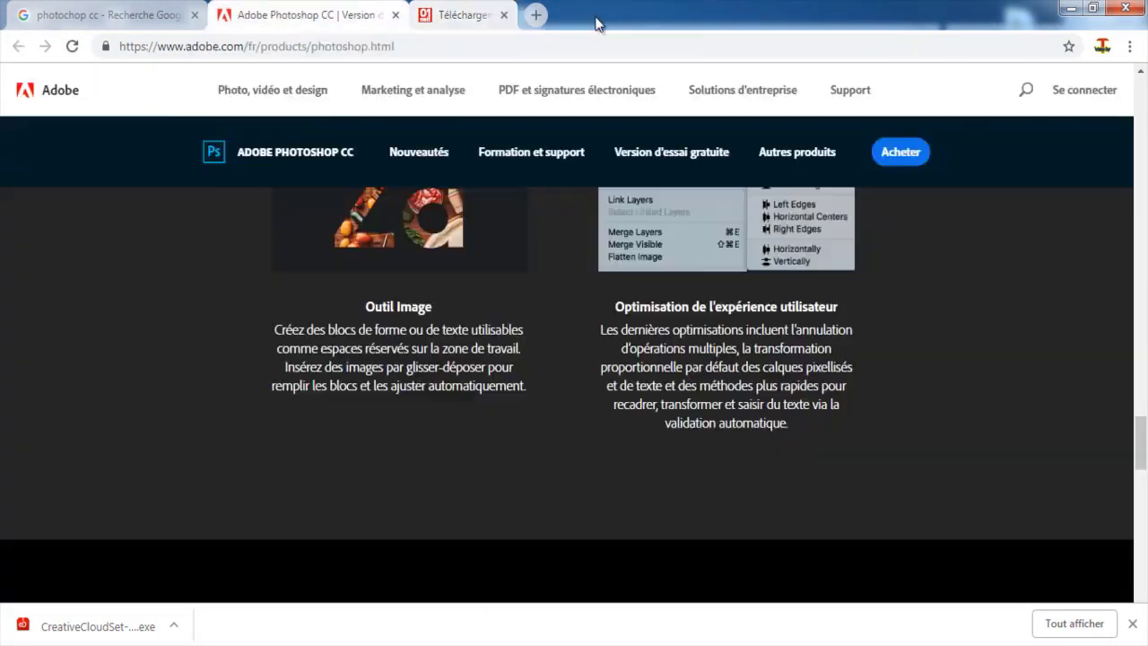
click(1124, 9)
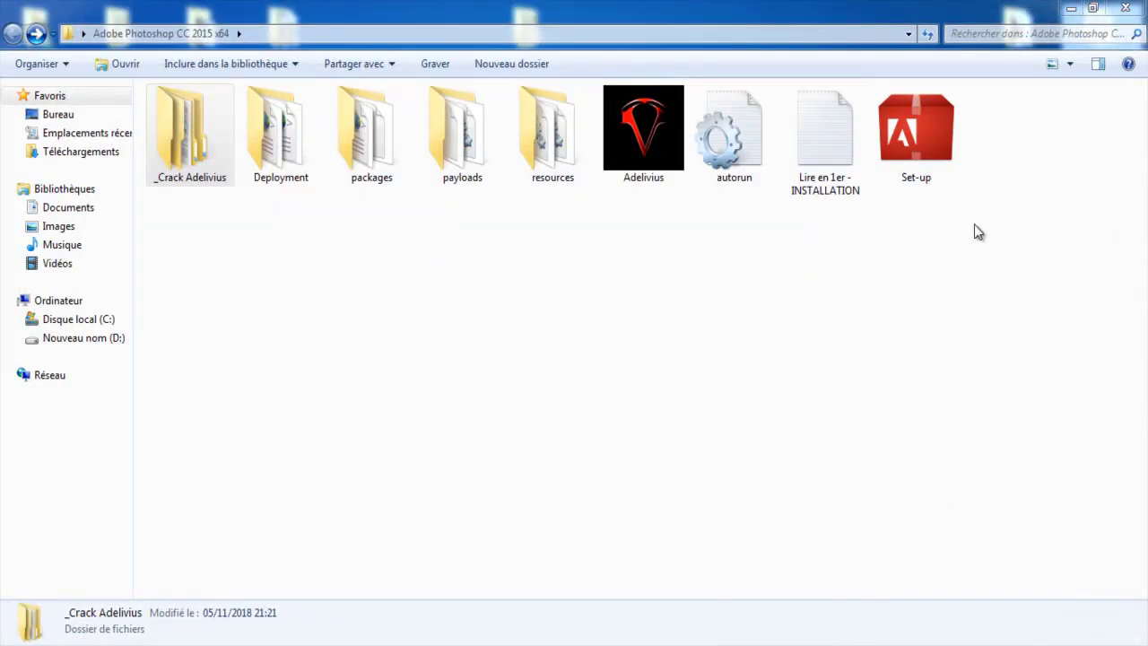
Launch the Set-up installer from the Adobe Photoshop CC 2015 x64 folder.
drag(1048, 148, 198, 164)
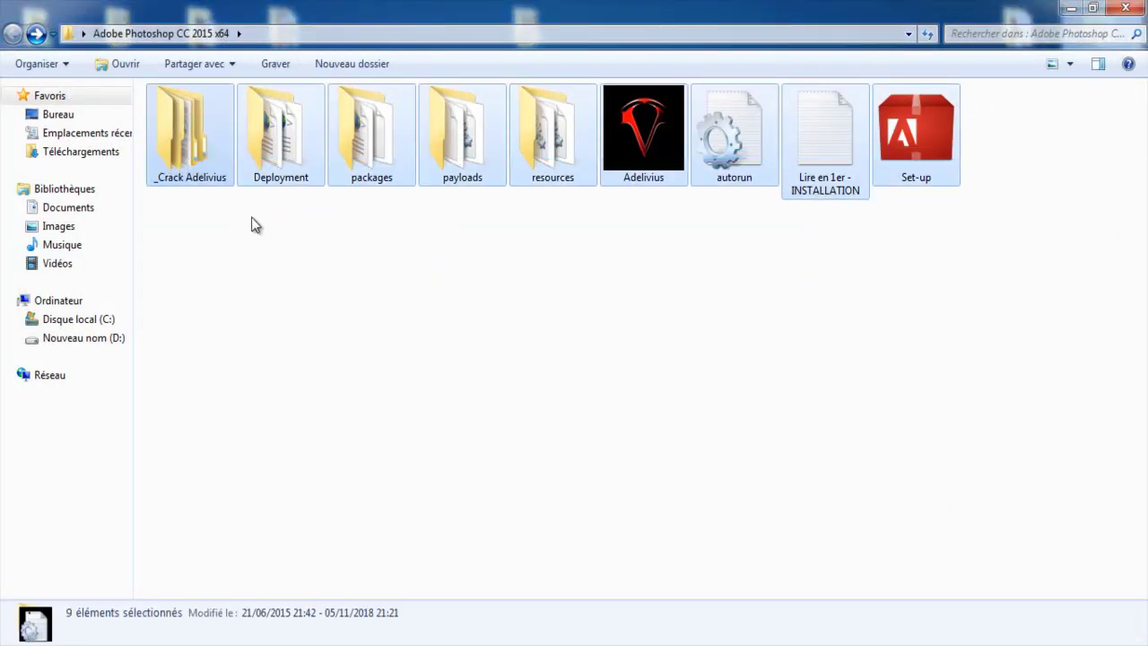
click(254, 224)
click(193, 179)
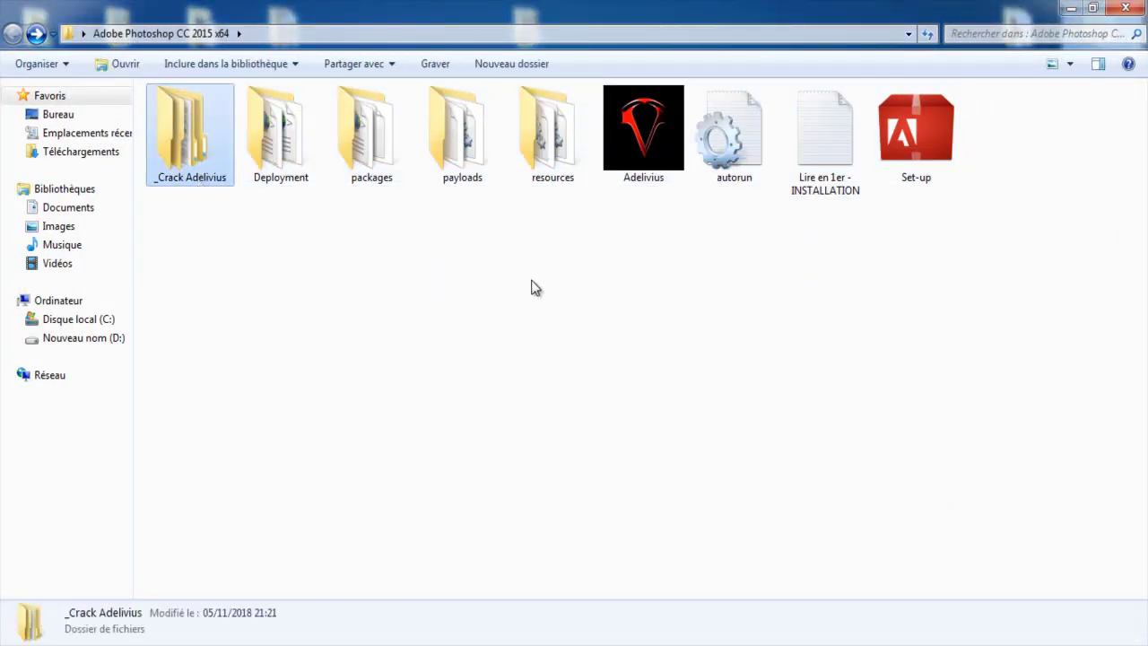
double_click(898, 147)
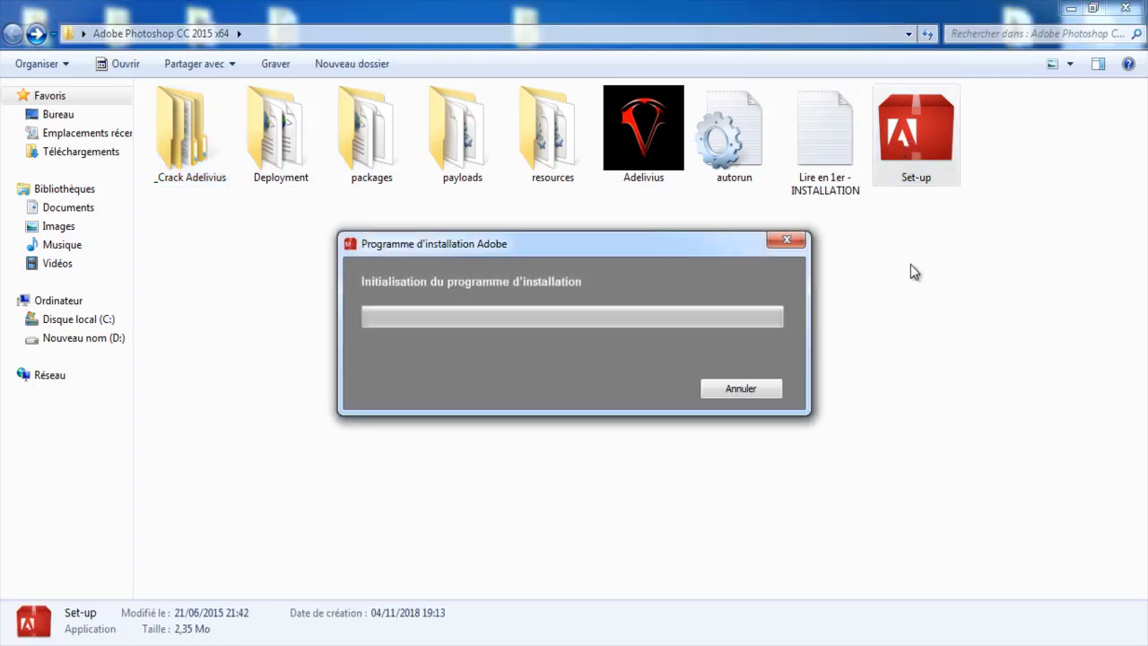
Check the combined size of all items in the Adobe Photoshop CC 2015 x64 folder through their properties.
click(1018, 141)
drag(1048, 118, 153, 141)
right_click(265, 141)
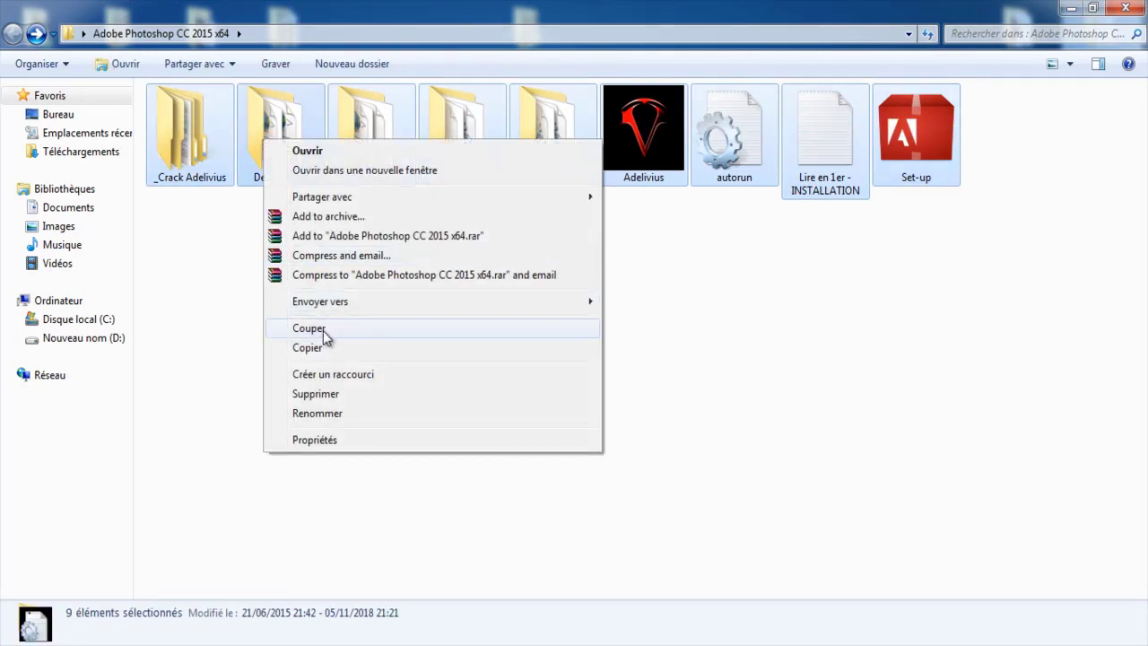
click(330, 439)
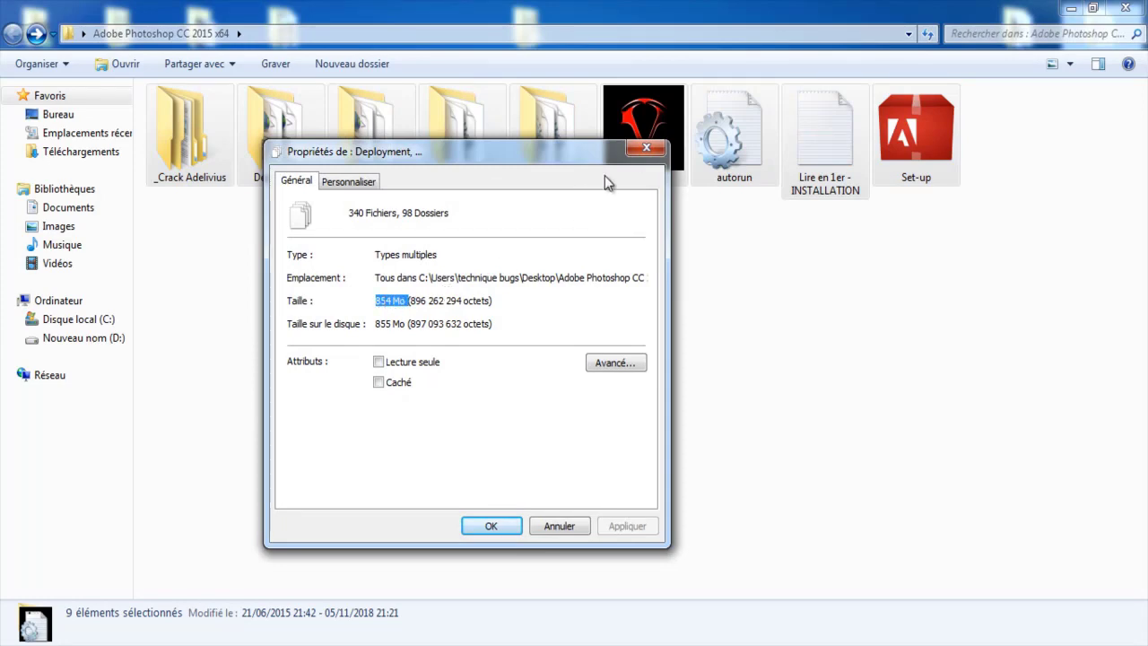
click(646, 148)
Open the Crack subfolder inside _Crack Adelivius and select amtlib.dll.
click(1064, 158)
drag(1050, 137, 312, 167)
click(196, 162)
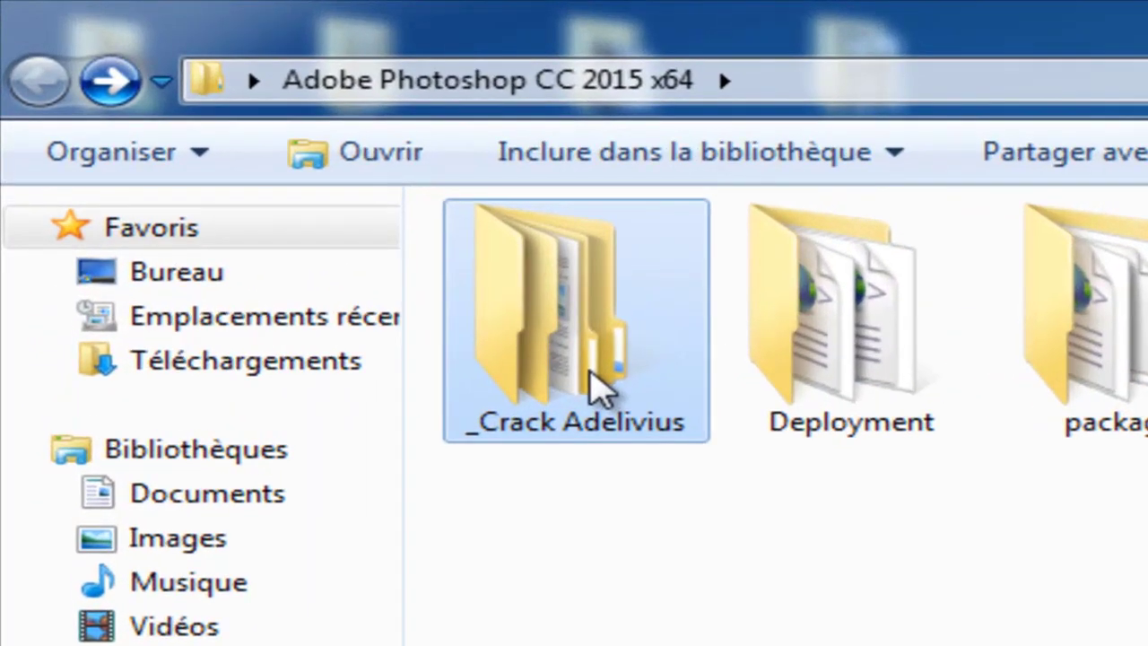
double_click(592, 386)
double_click(560, 296)
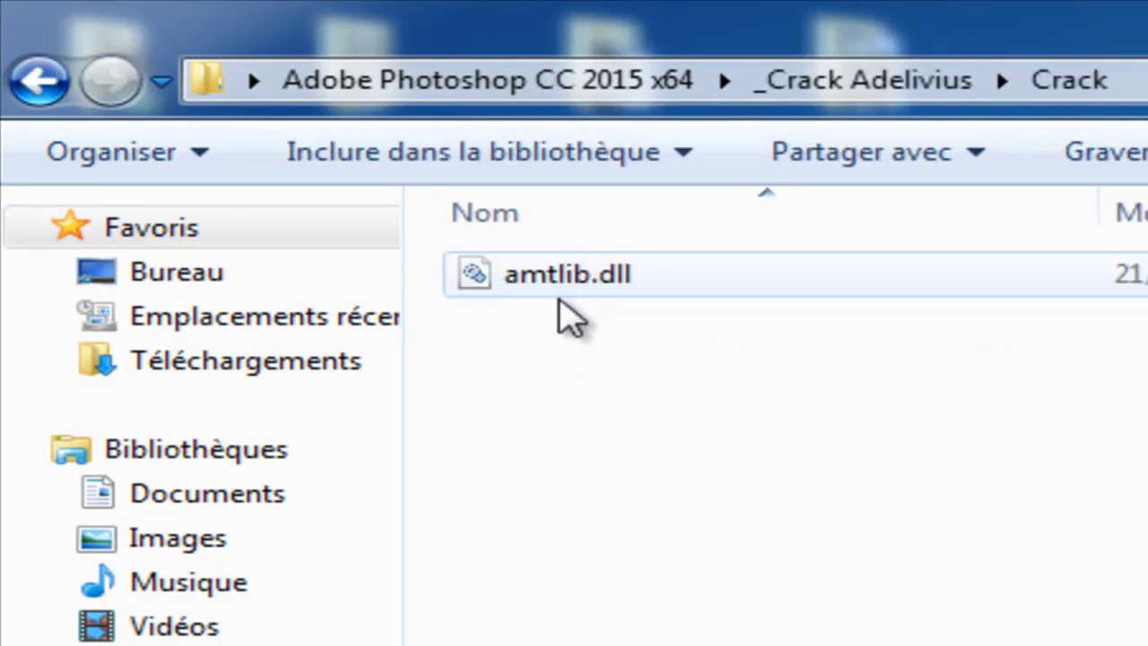
drag(672, 392, 512, 277)
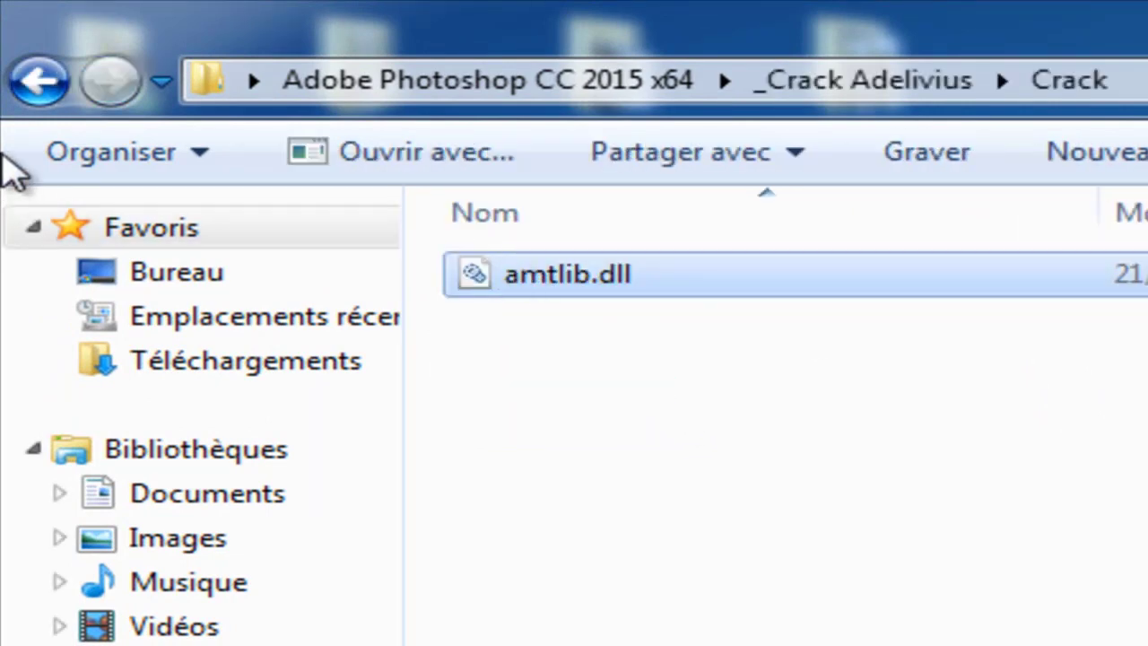
Return to the Adobe Photoshop CC 2015 x64 folder and disconnect the computer from the wireless network LTE4G-B310-E1205.
click(23, 92)
click(25, 93)
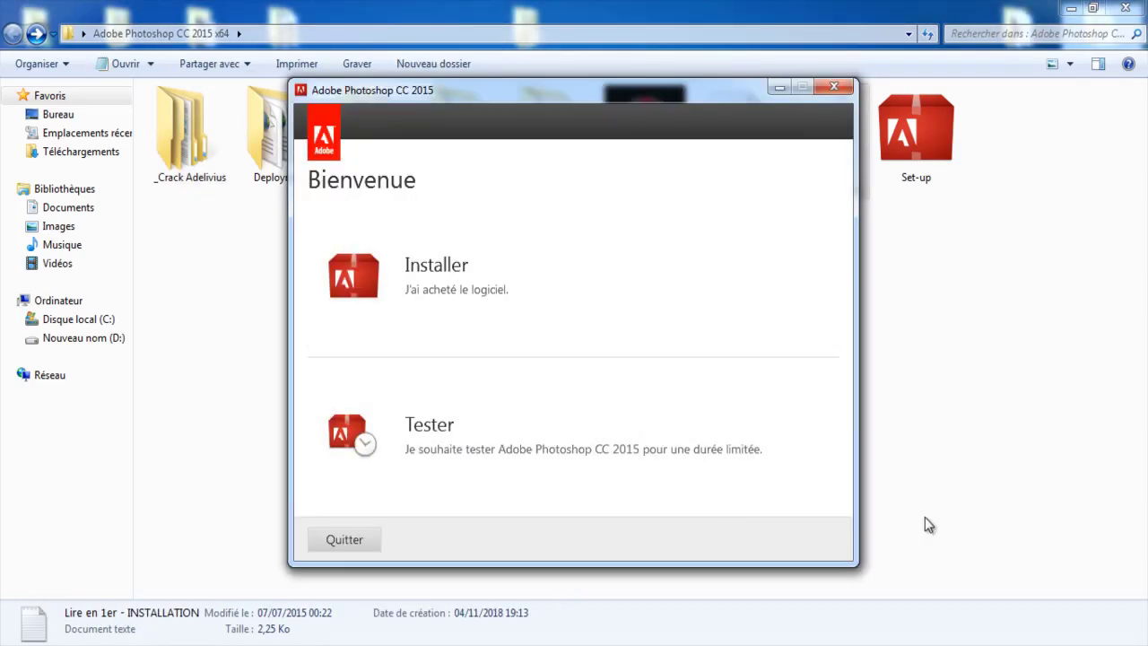
click(1047, 642)
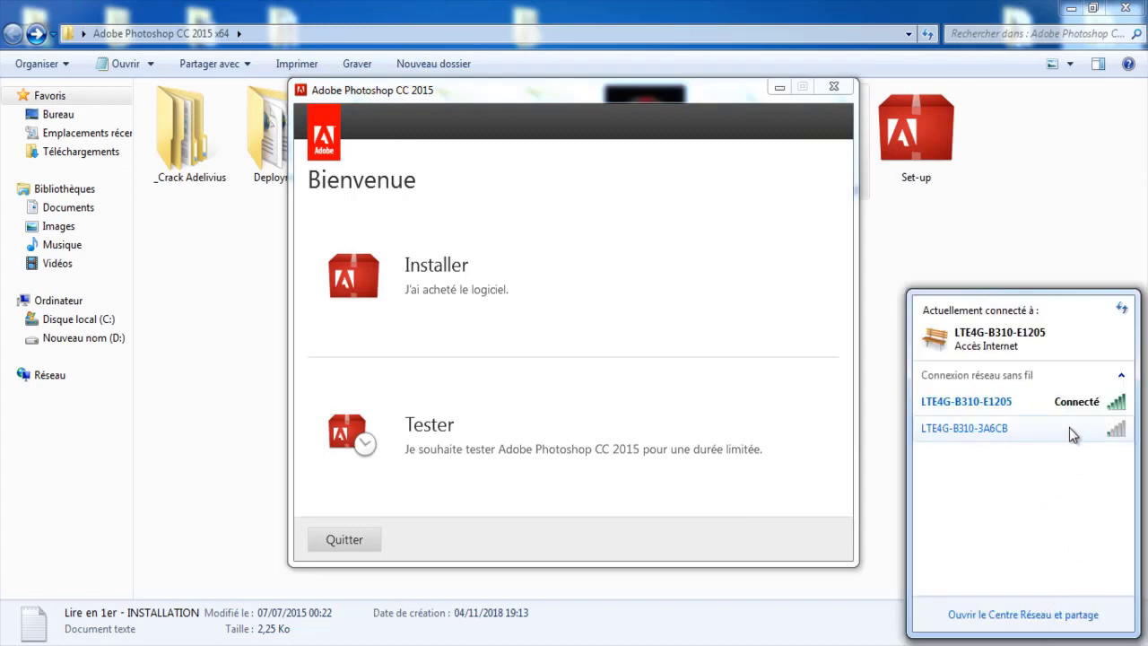
click(1084, 411)
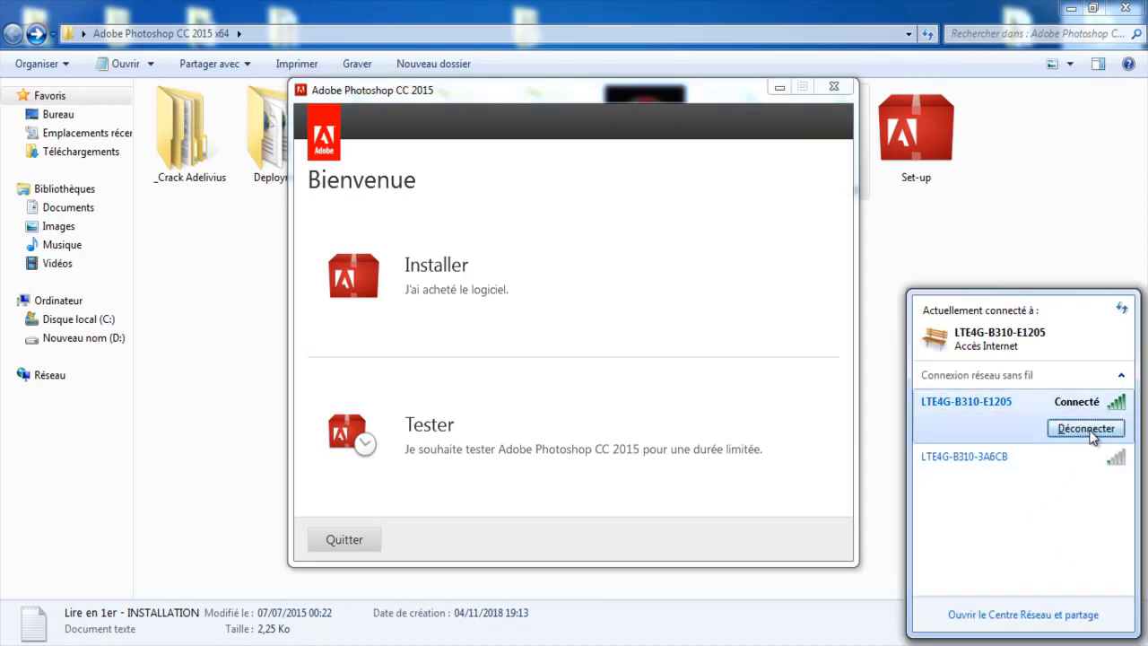
click(1086, 429)
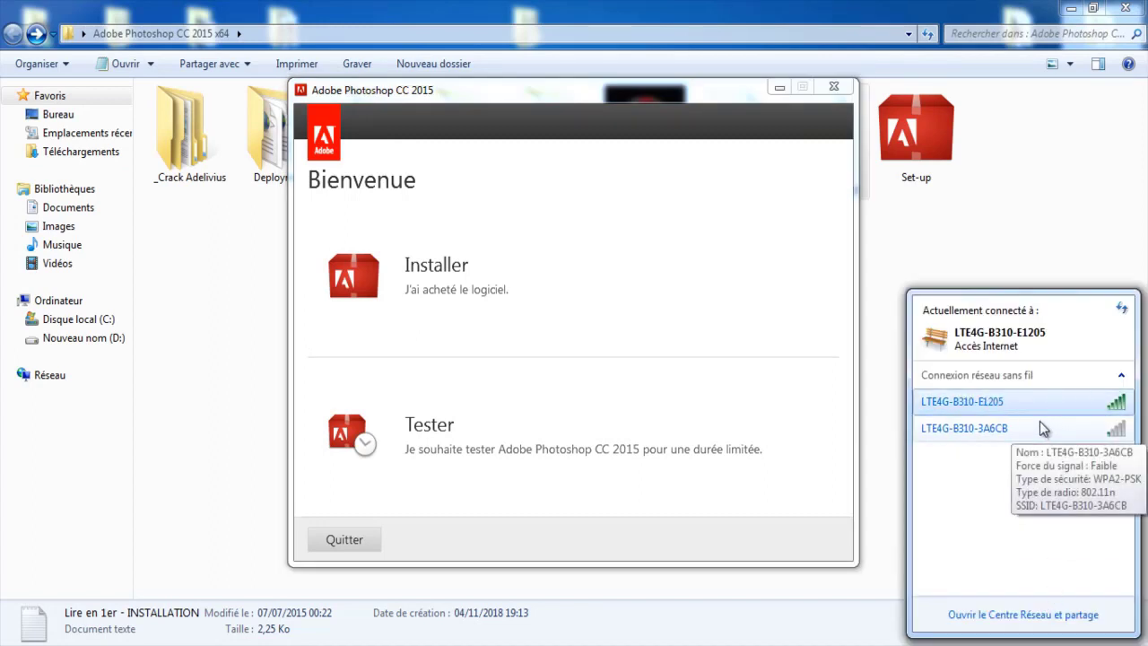
click(999, 247)
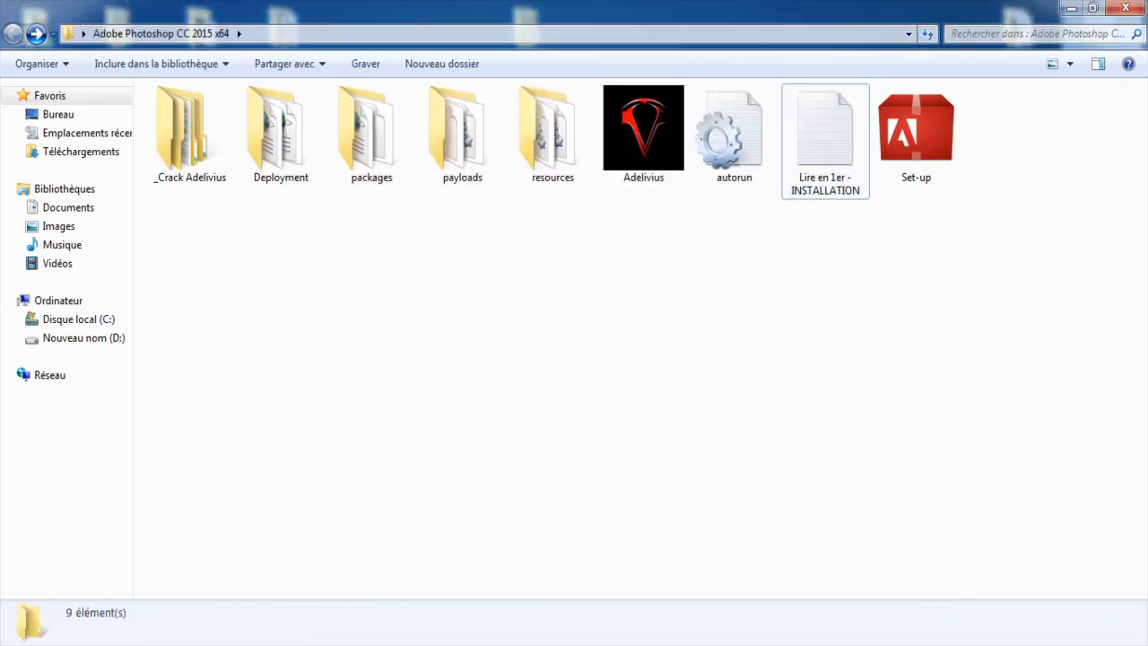
key(alt+Tab)
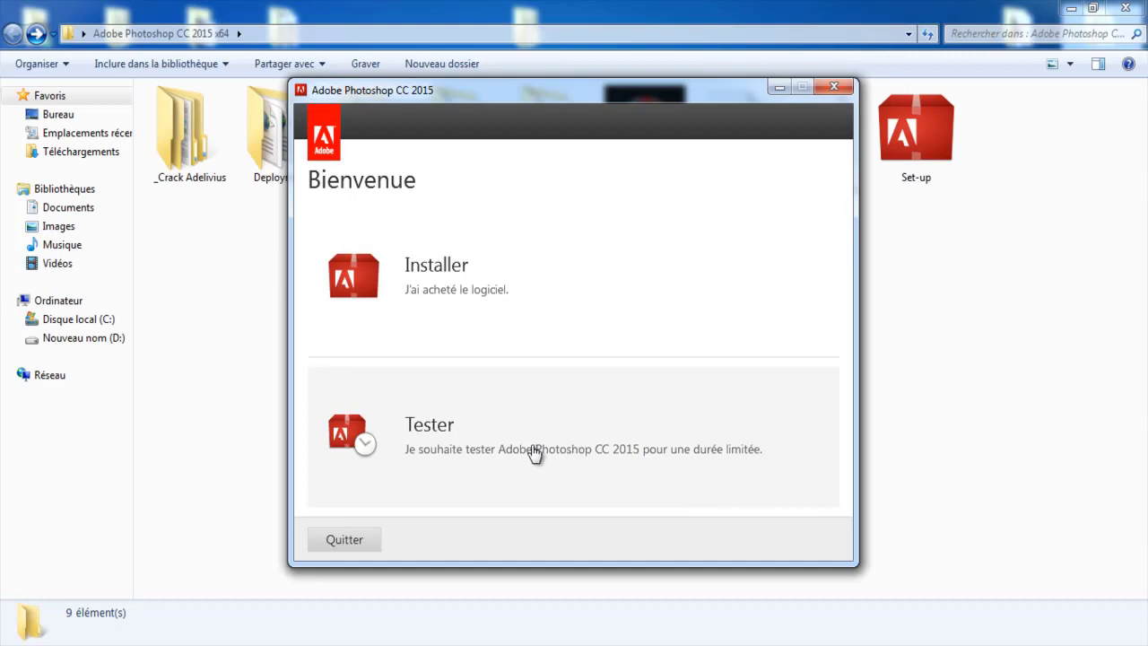
Choose the trial installation of Photoshop CC 2015 with sign-in postponed, and accept the Adobe software licence agreement.
click(484, 455)
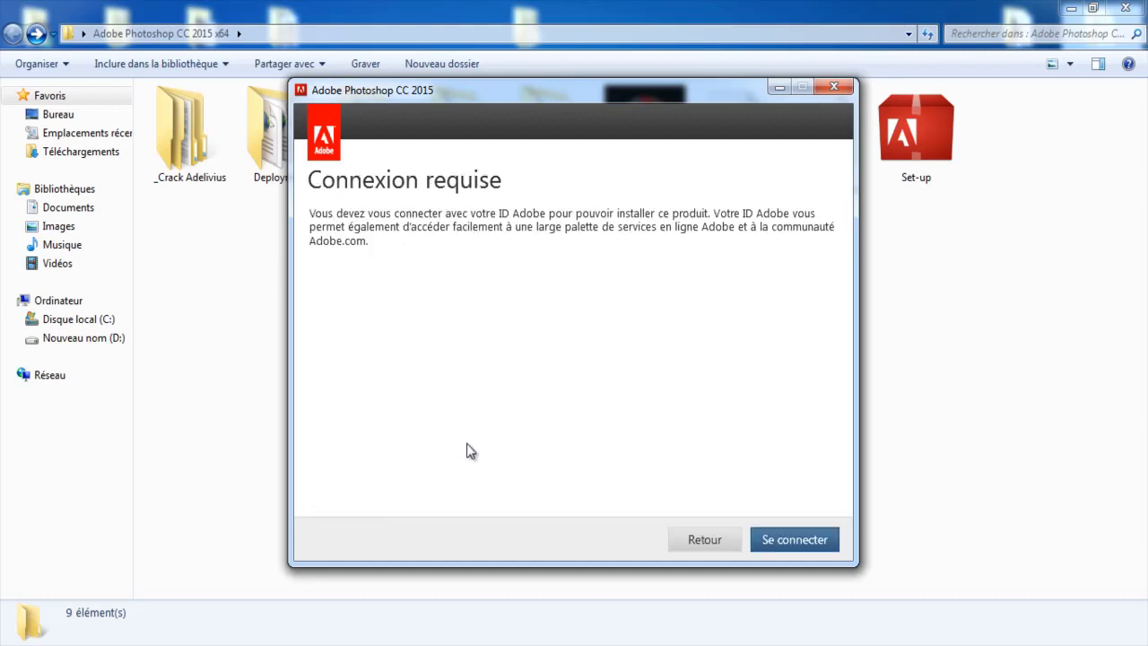
click(812, 546)
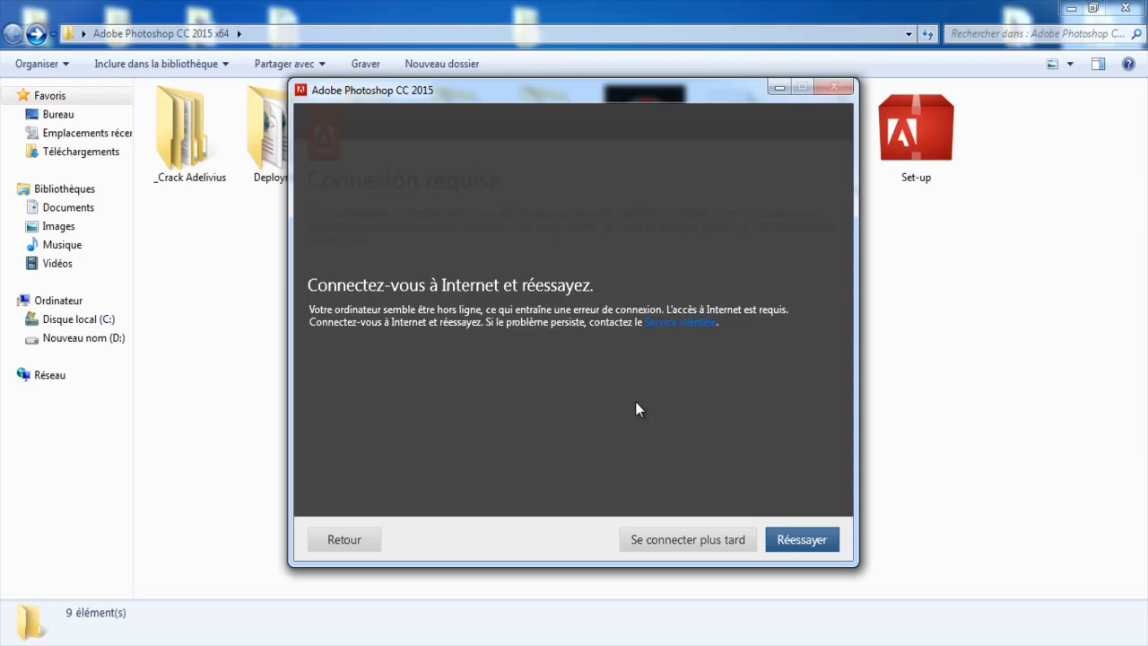
click(676, 544)
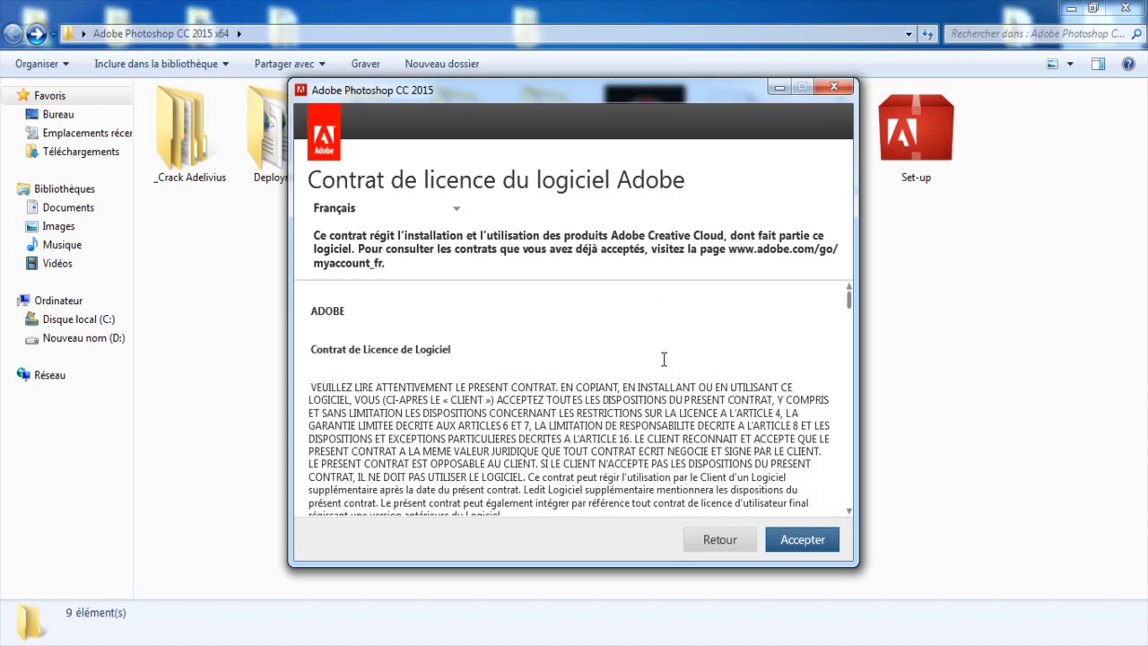
drag(850, 305, 850, 498)
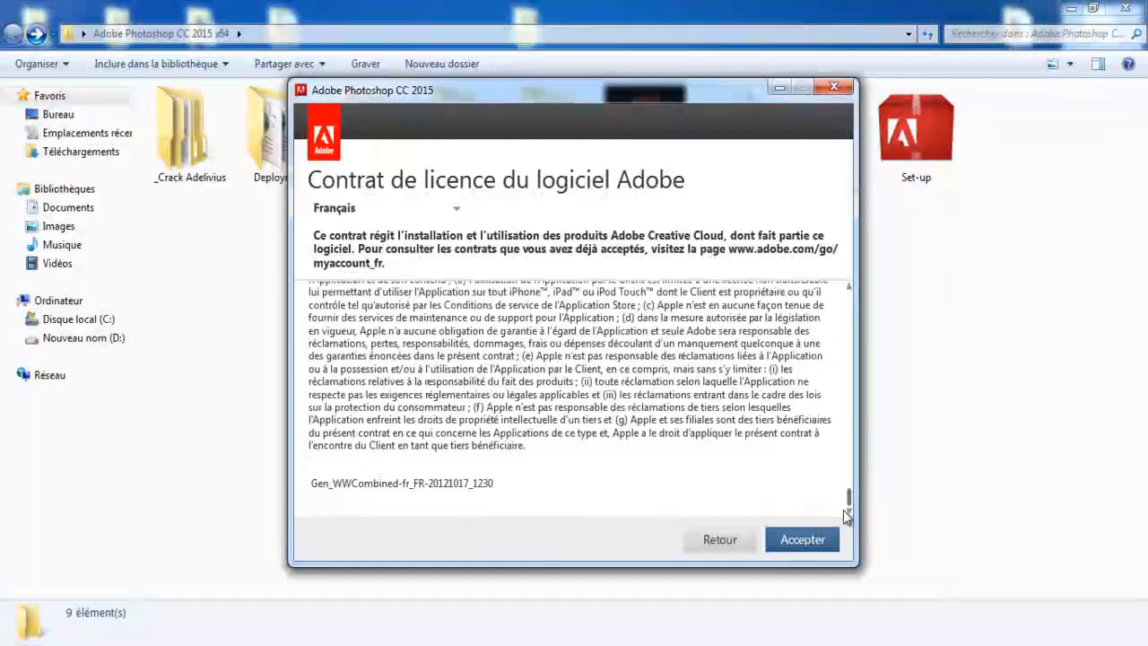
click(807, 541)
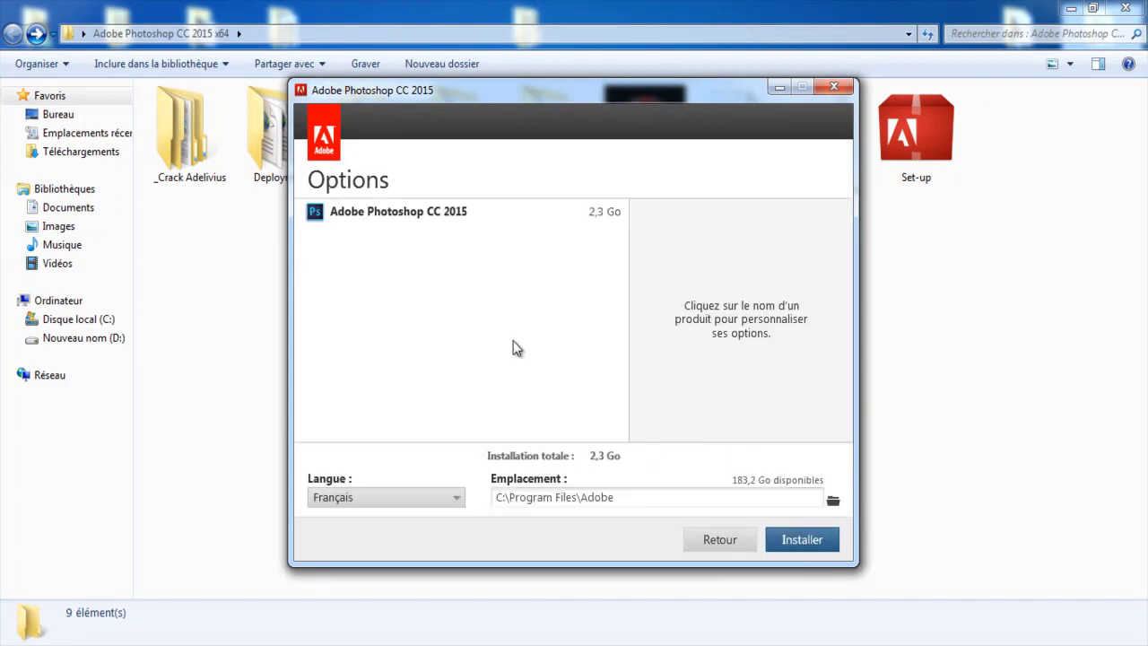
Review the component options of Adobe Photoshop CC 2015 and the folder chooser for the installation location.
click(401, 216)
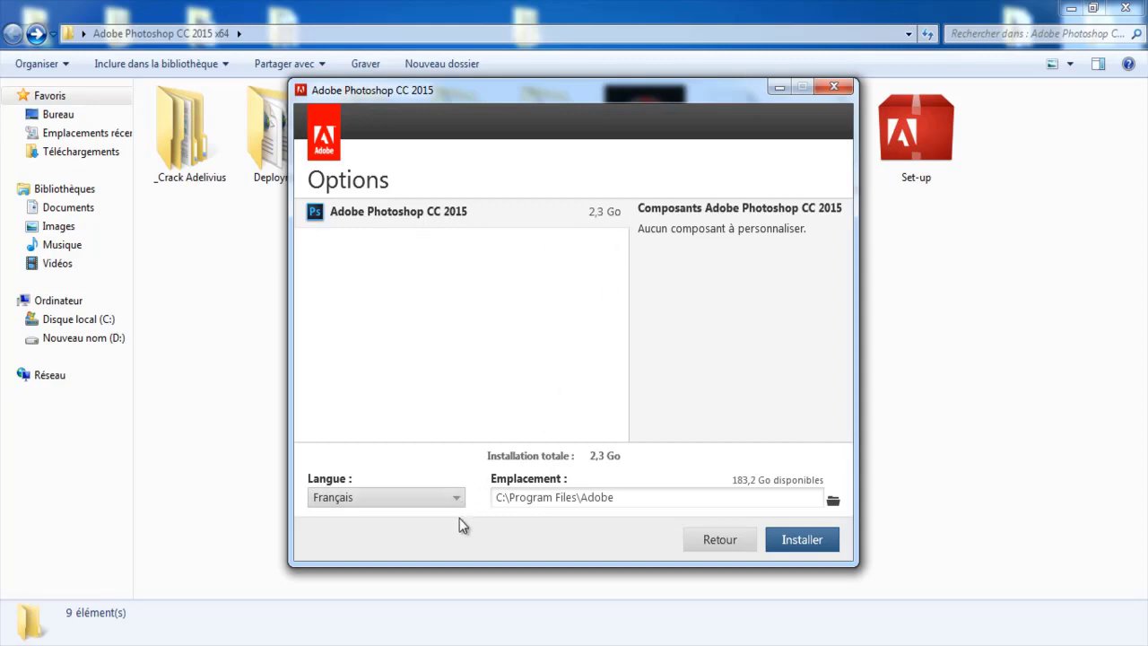
click(833, 502)
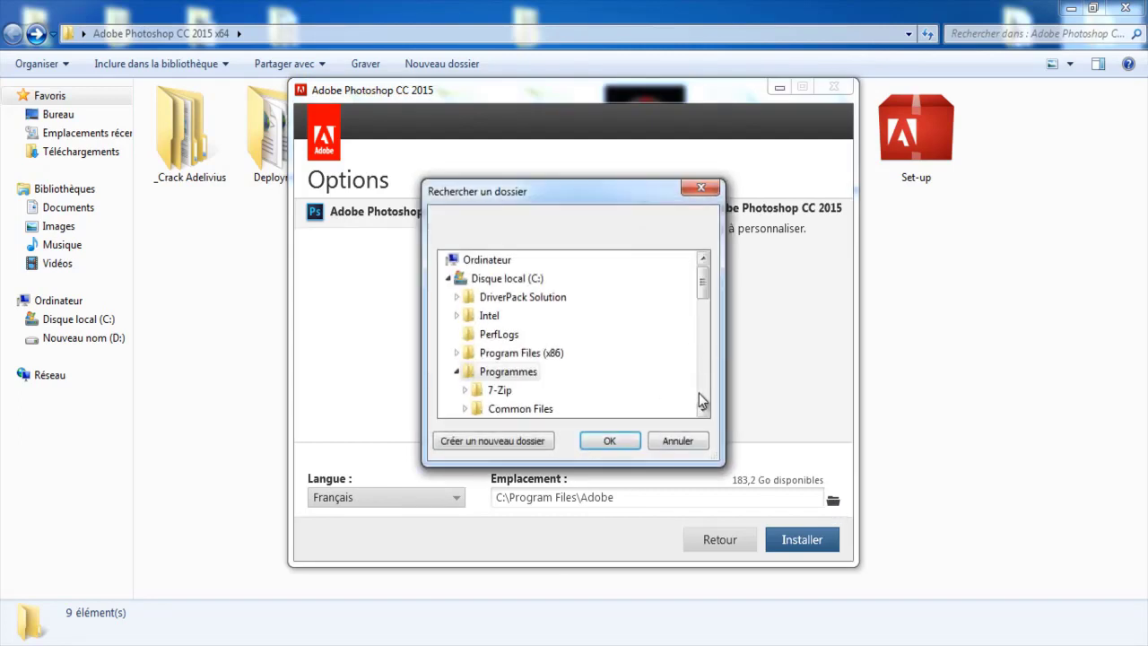
click(678, 441)
Set the installation language to English (International) and install Photoshop CC 2015.
click(437, 499)
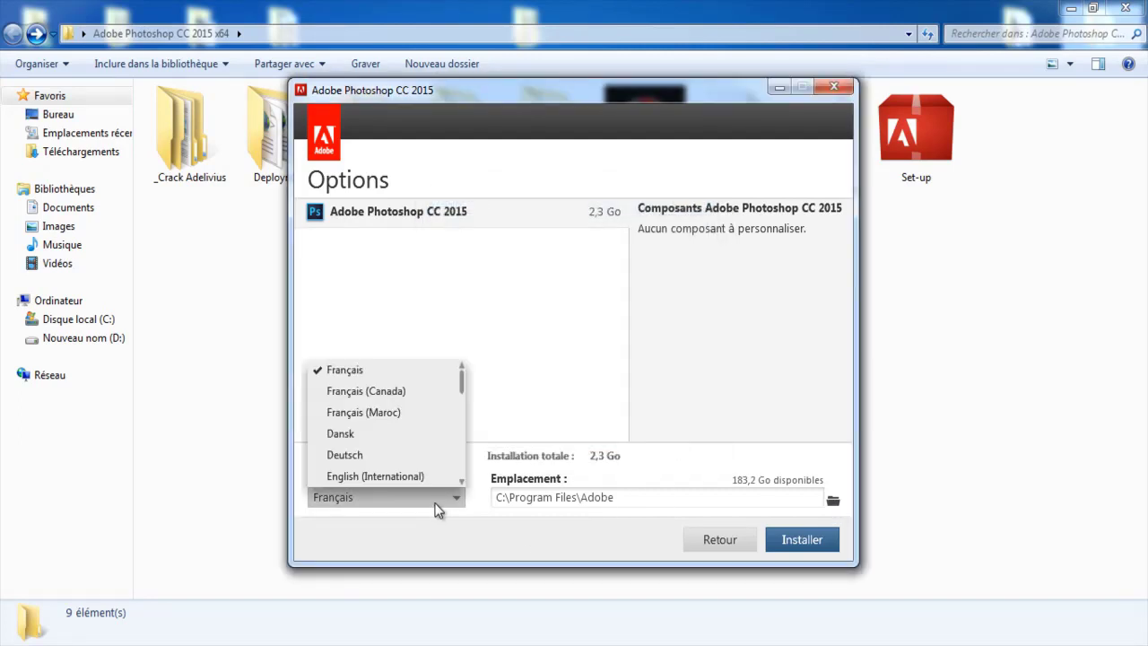
mouse_move(465, 385)
mouse_down()
mouse_move(463, 411)
mouse_move(457, 375)
mouse_up()
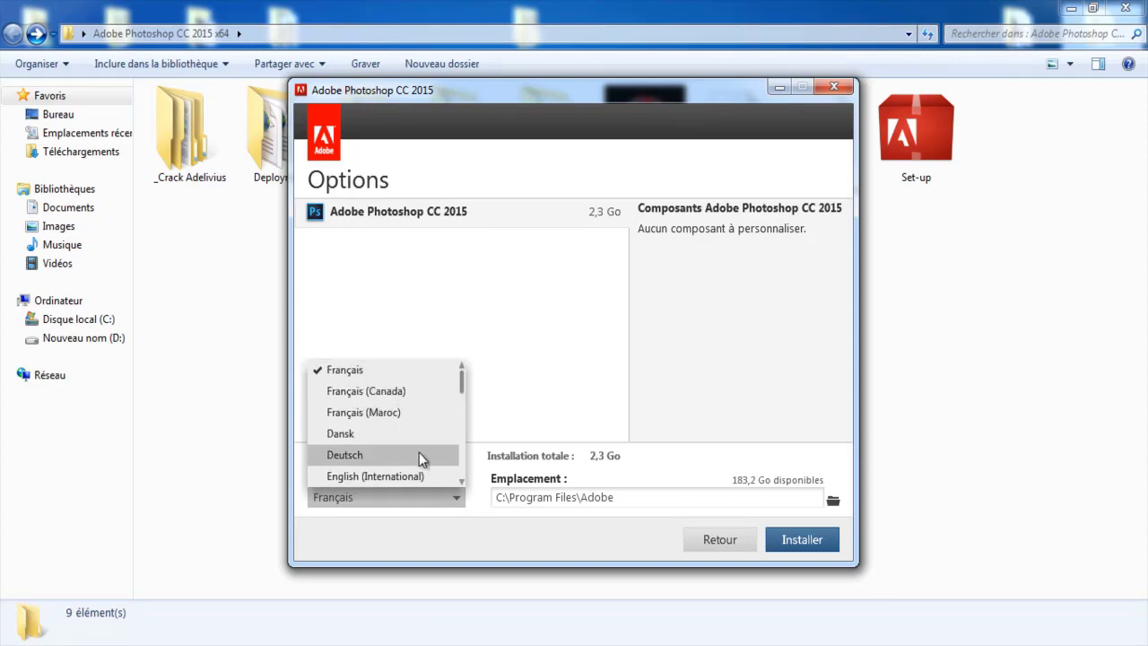
drag(463, 378, 464, 400)
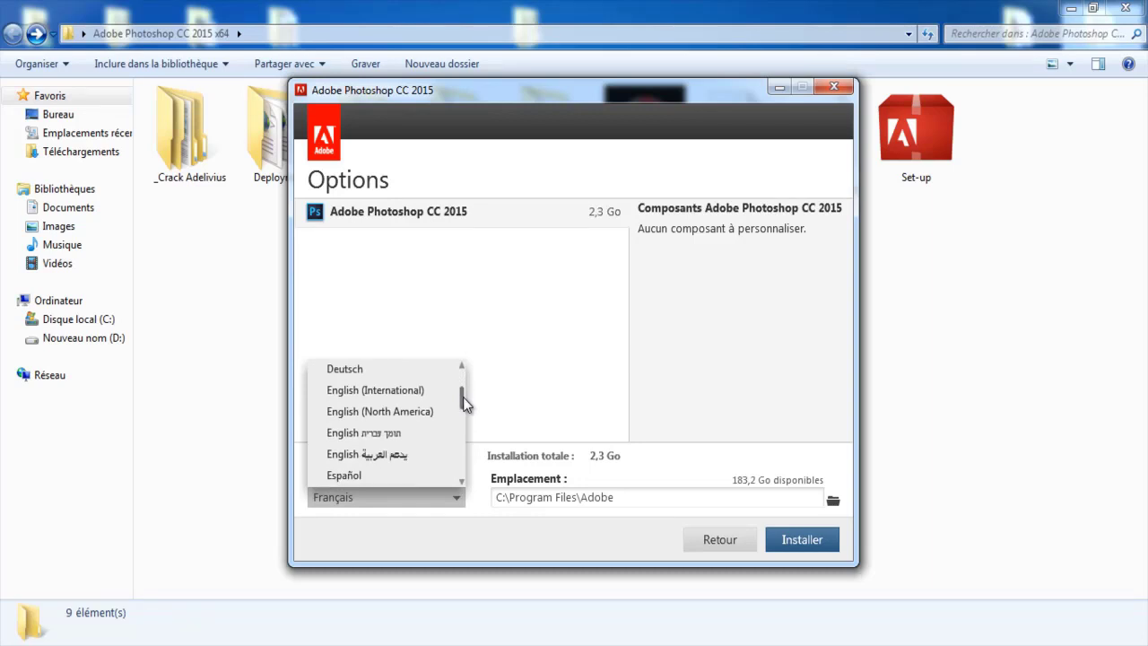
mouse_move(463, 397)
mouse_down()
mouse_move(479, 462)
mouse_move(463, 468)
mouse_move(463, 391)
mouse_up()
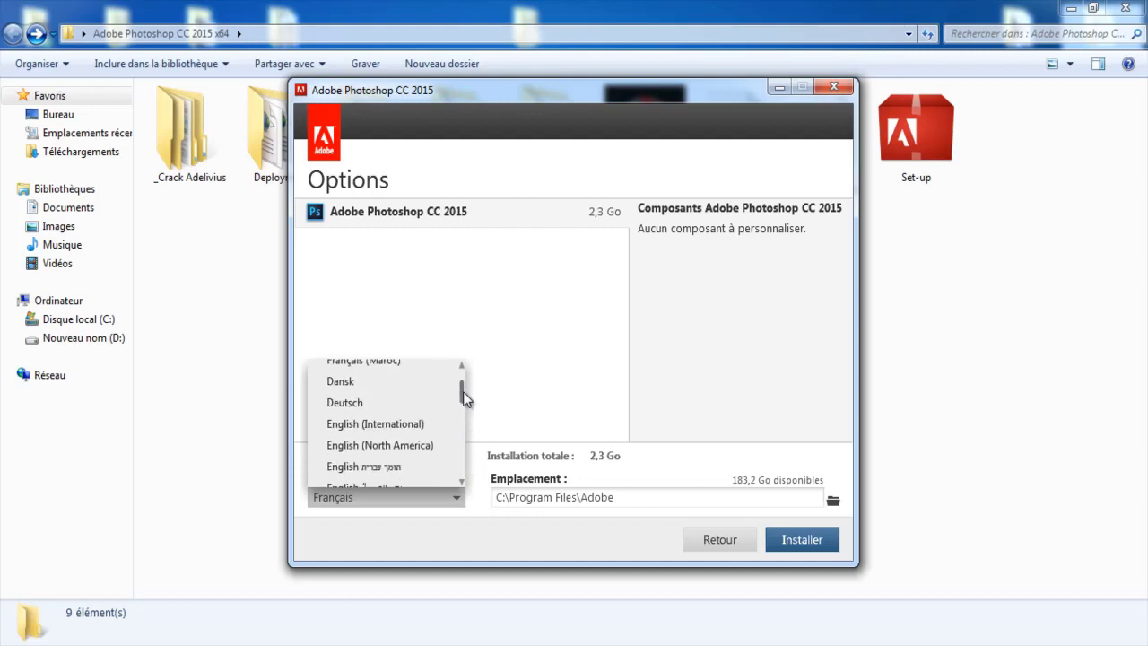
click(363, 423)
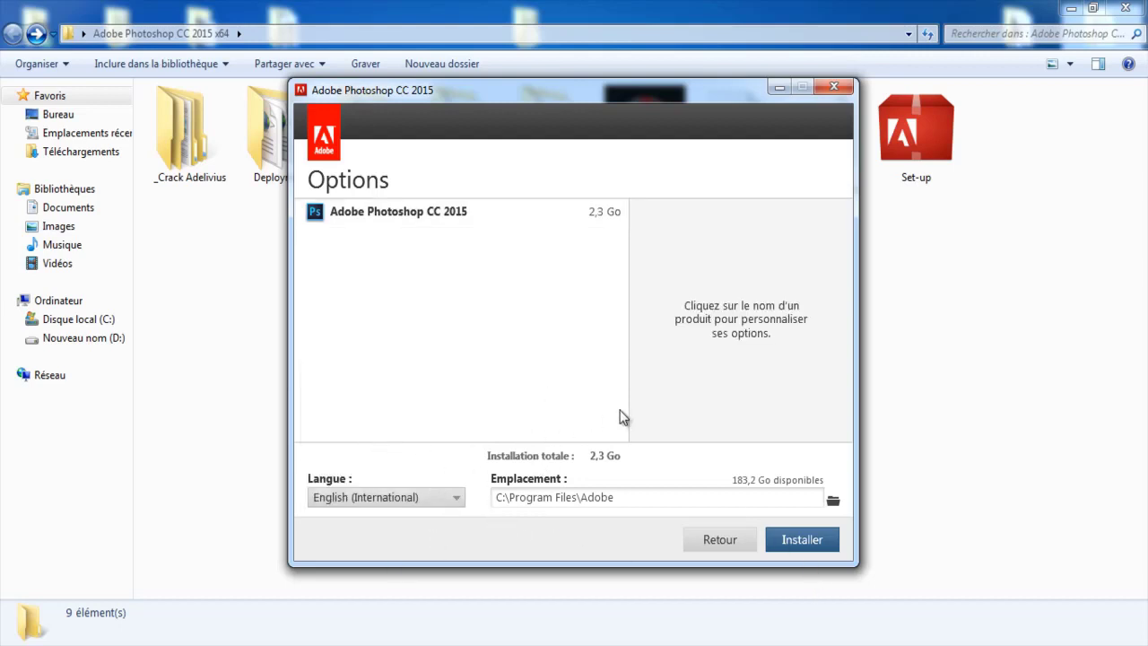
click(816, 543)
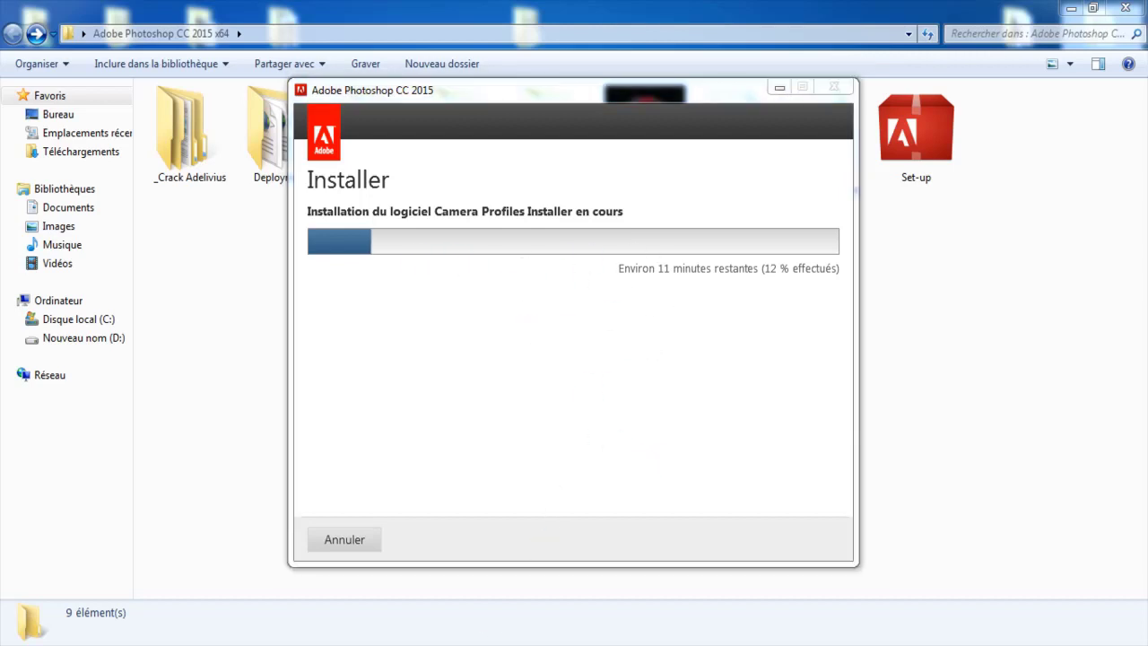
click(986, 645)
click(1070, 583)
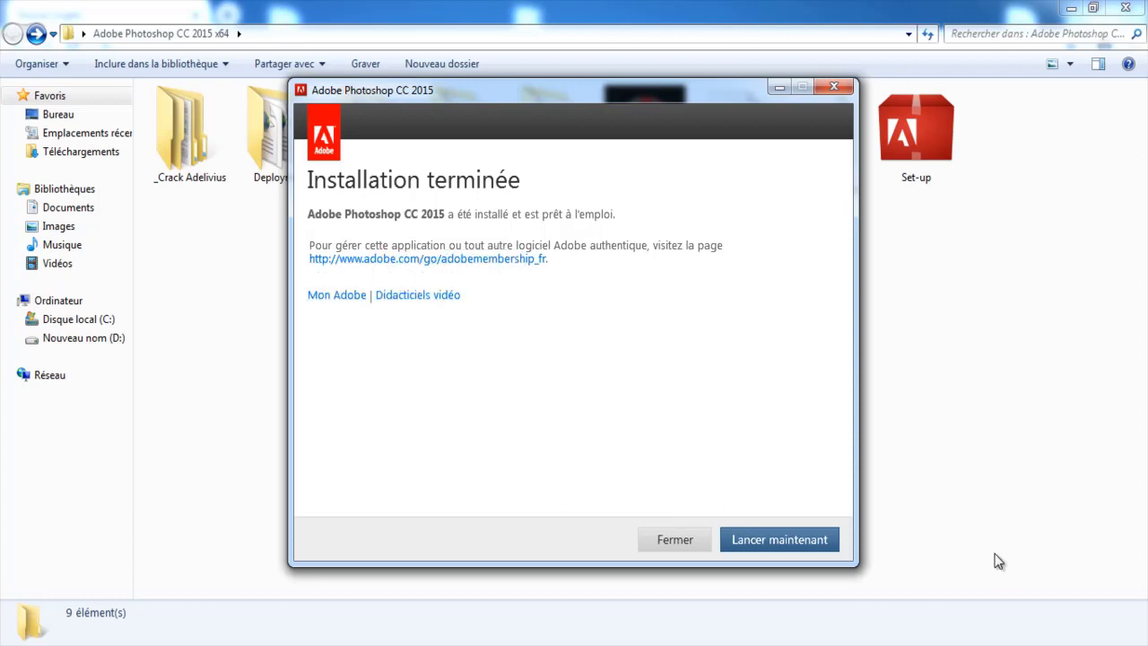
Launch the newly installed Photoshop CC 2015 and start its trial.
key(Return)
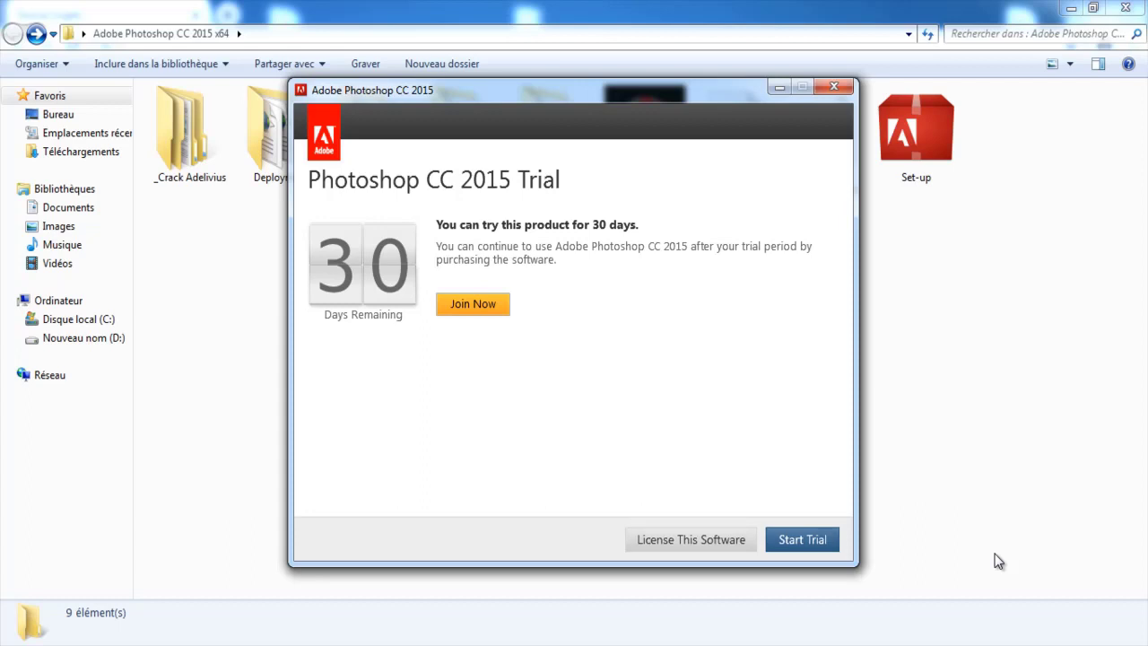
key(Return)
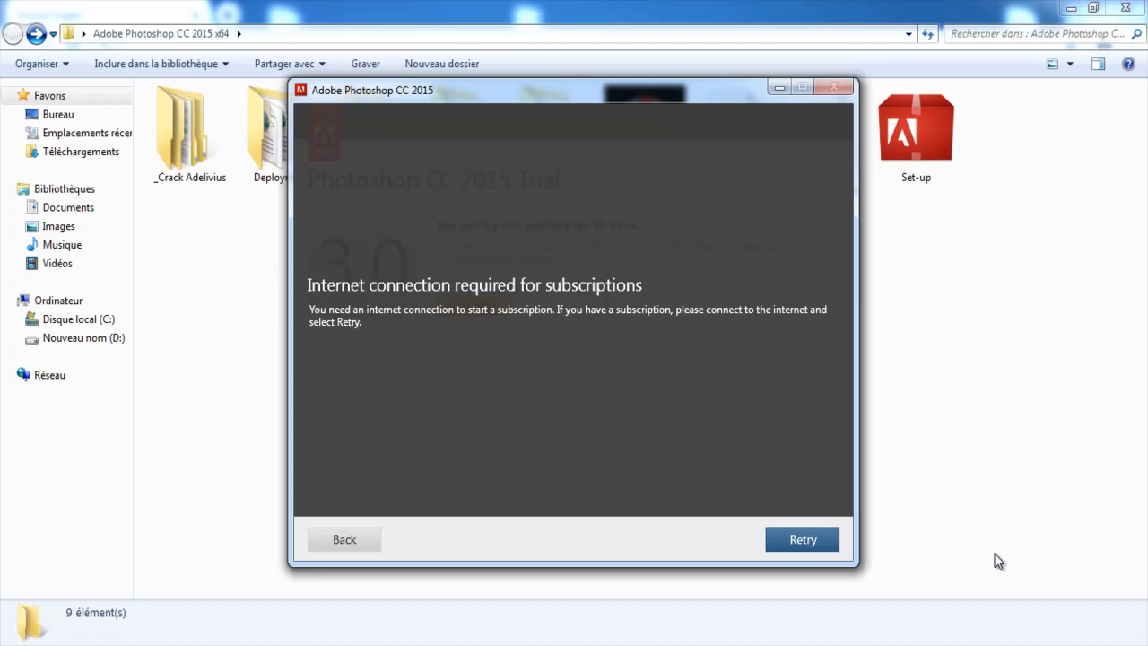
key(Escape)
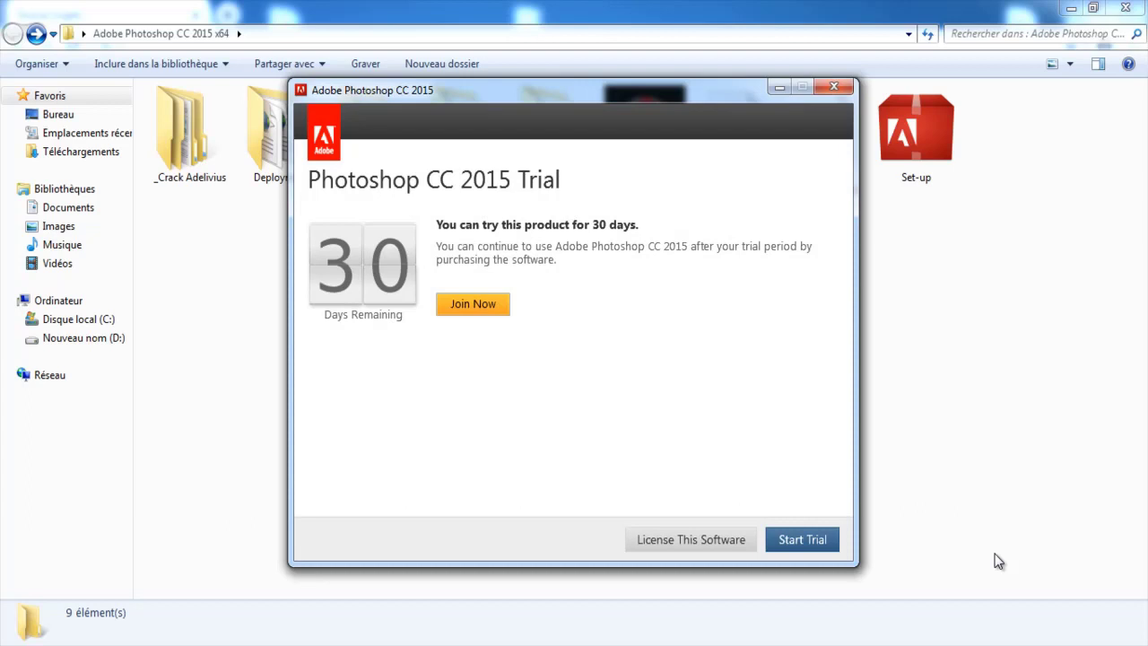
key(Escape)
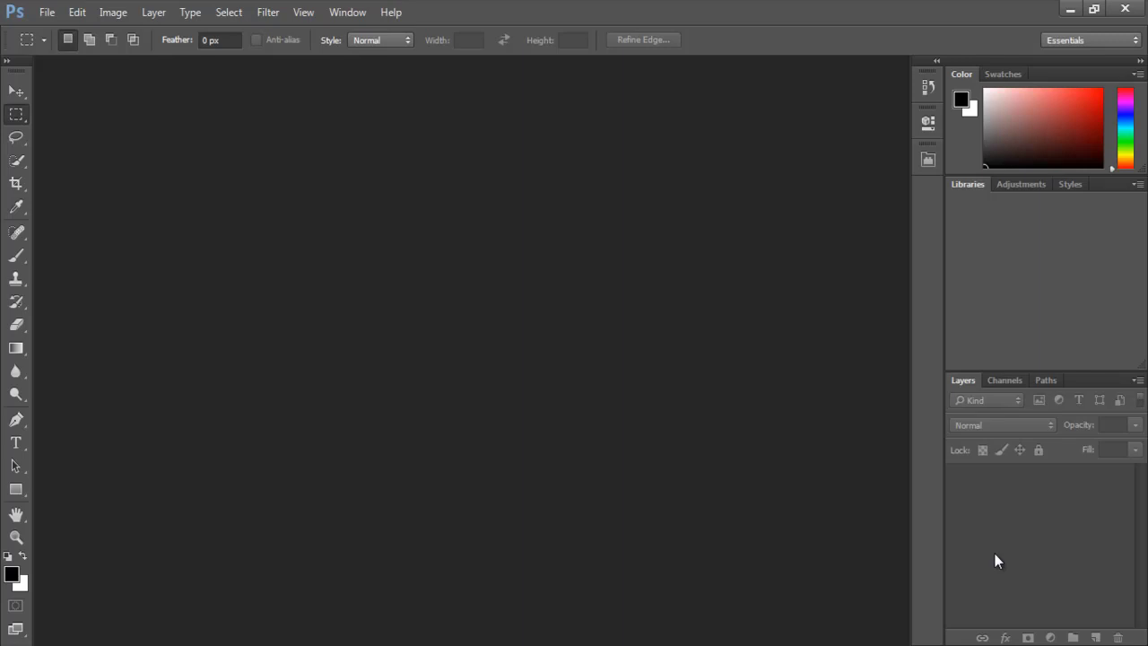
Check for Photoshop updates using the Updates command among the help commands.
key(alt+h)
key(Down)
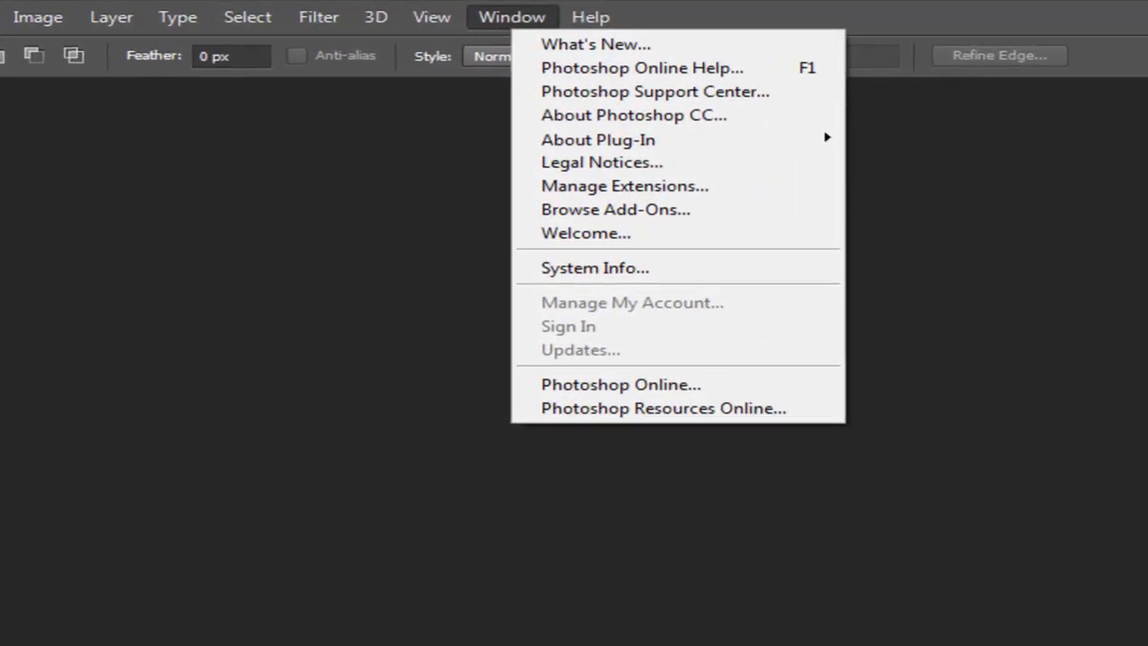
key(Escape)
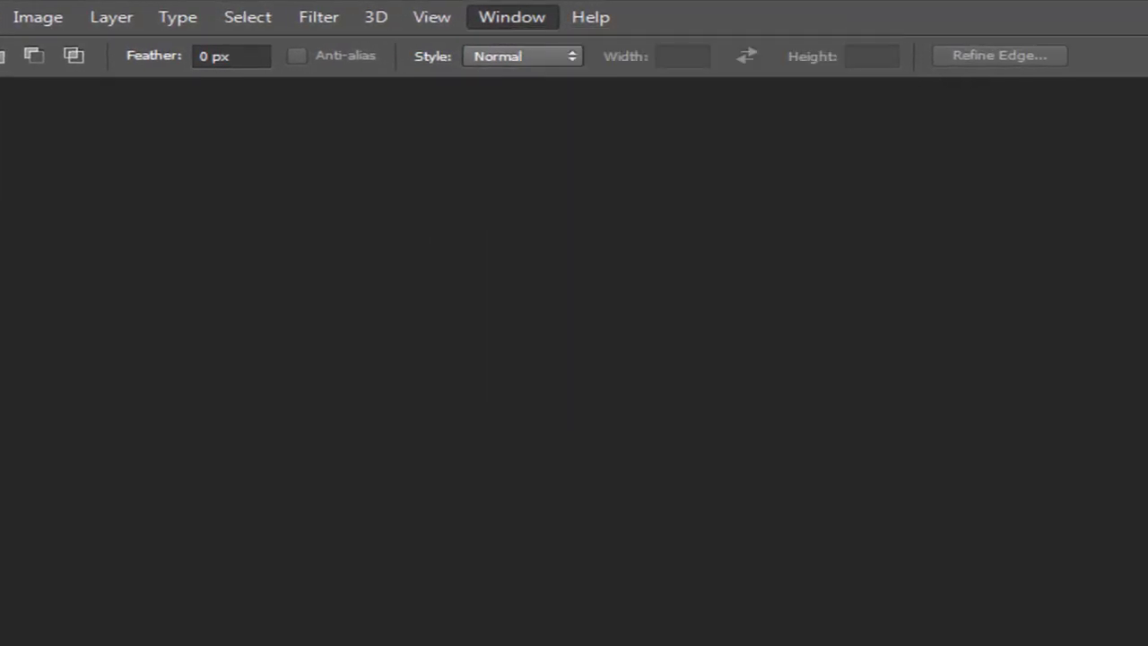
key(Down)
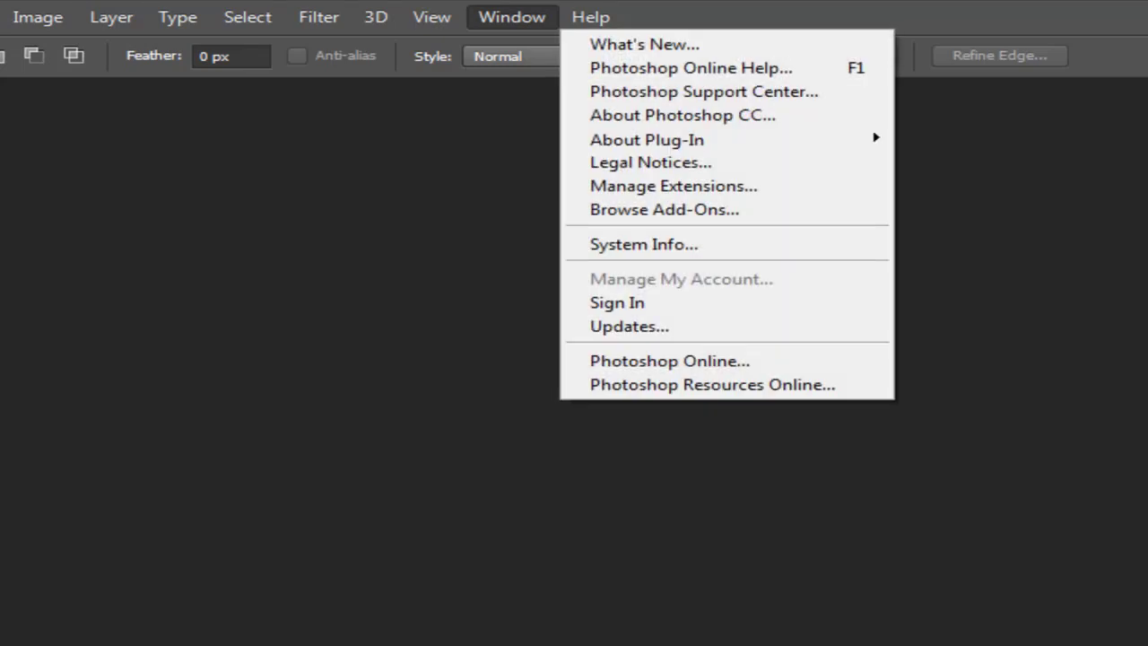
key(Escape)
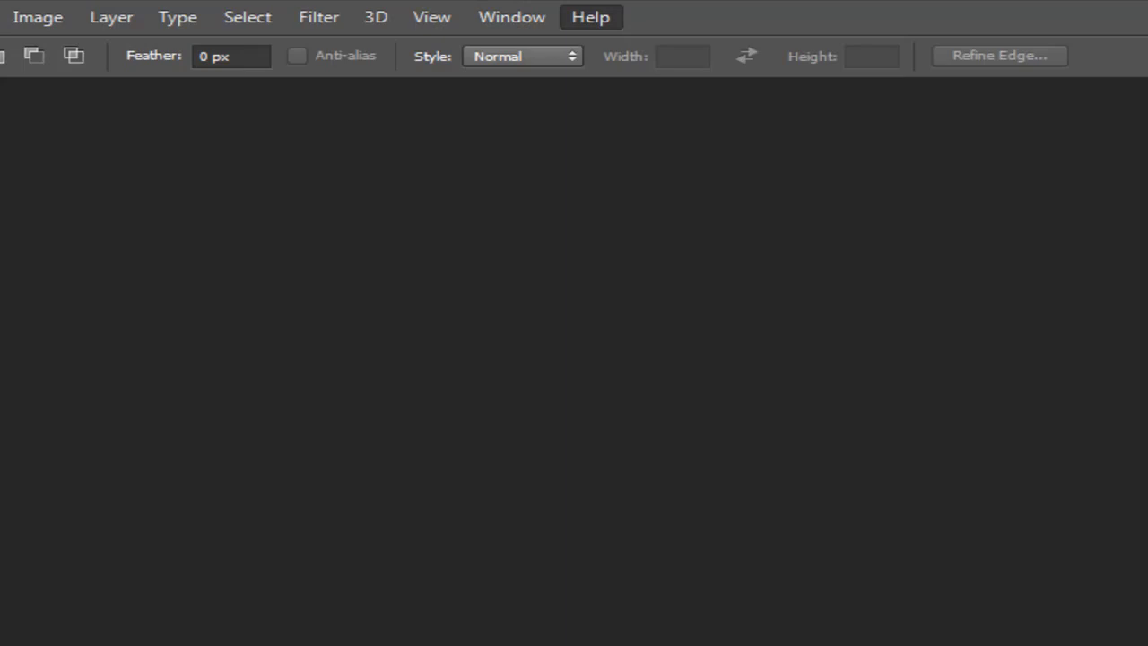
key(Down)
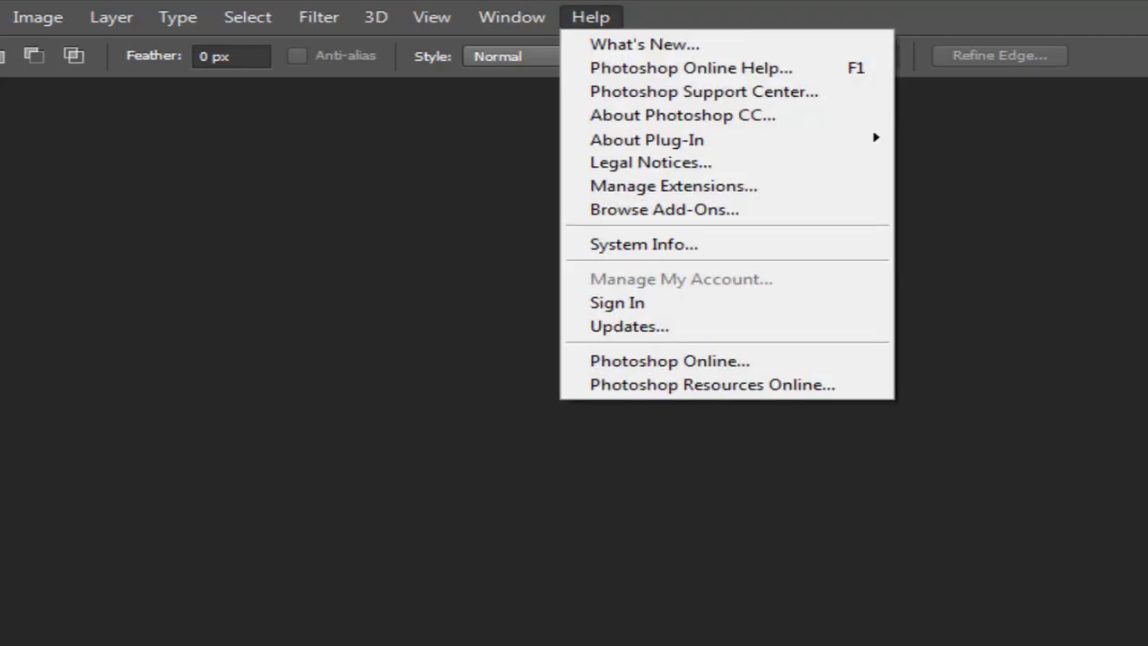
key(m)
key(s)
key(Down)
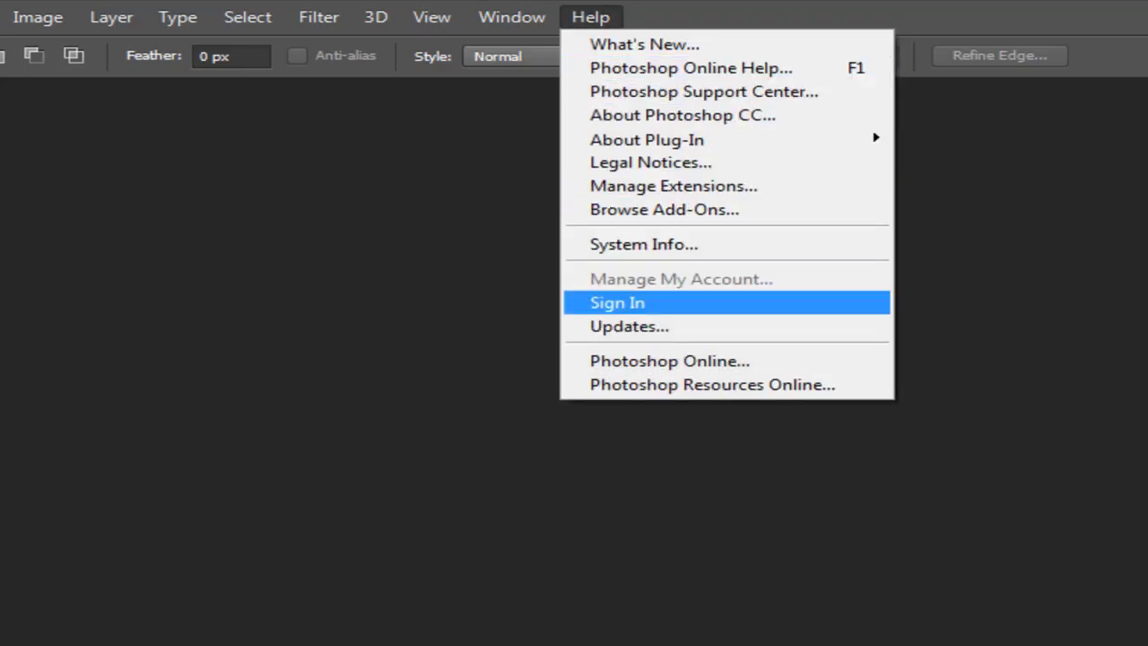
key(Down)
key(Up)
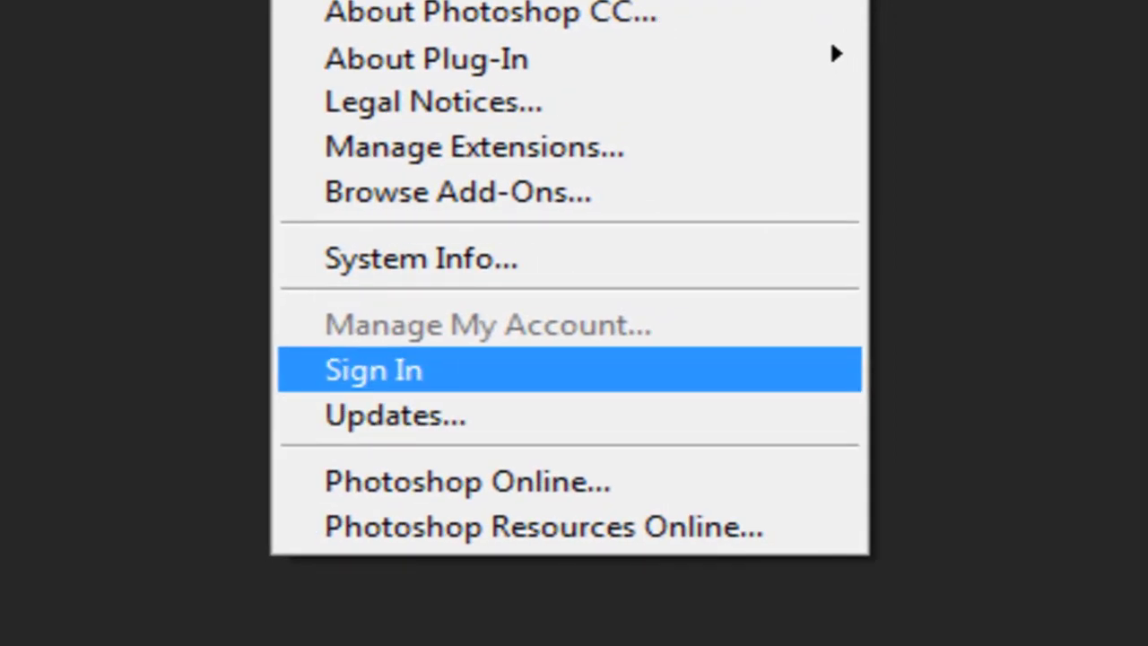
key(Down)
key(Down)
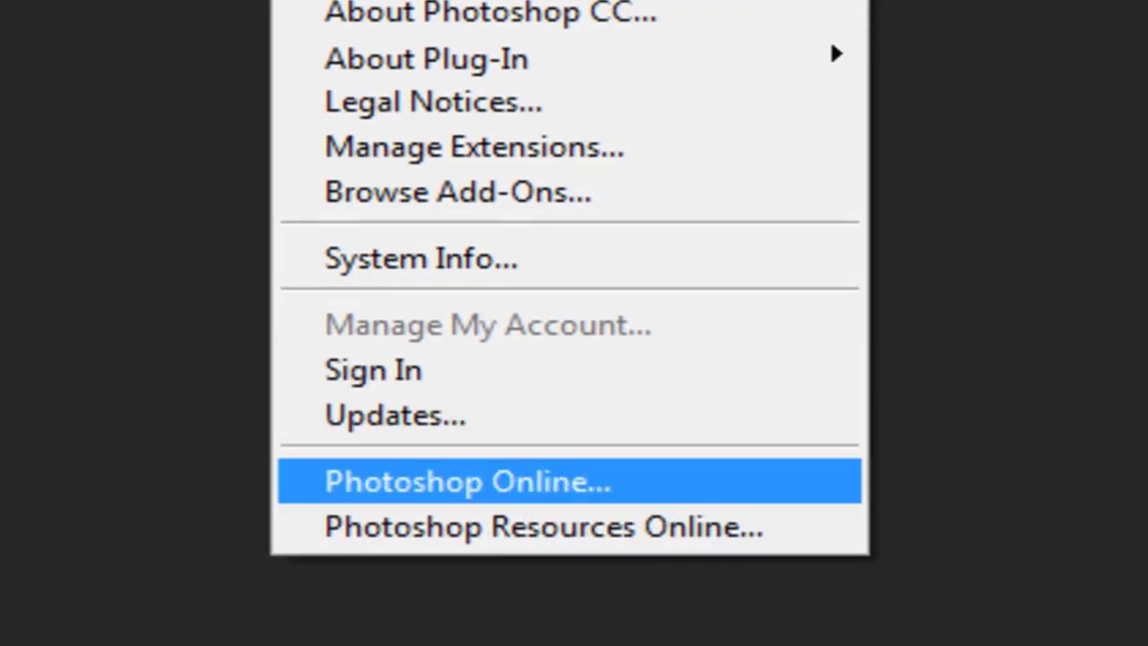
key(Up)
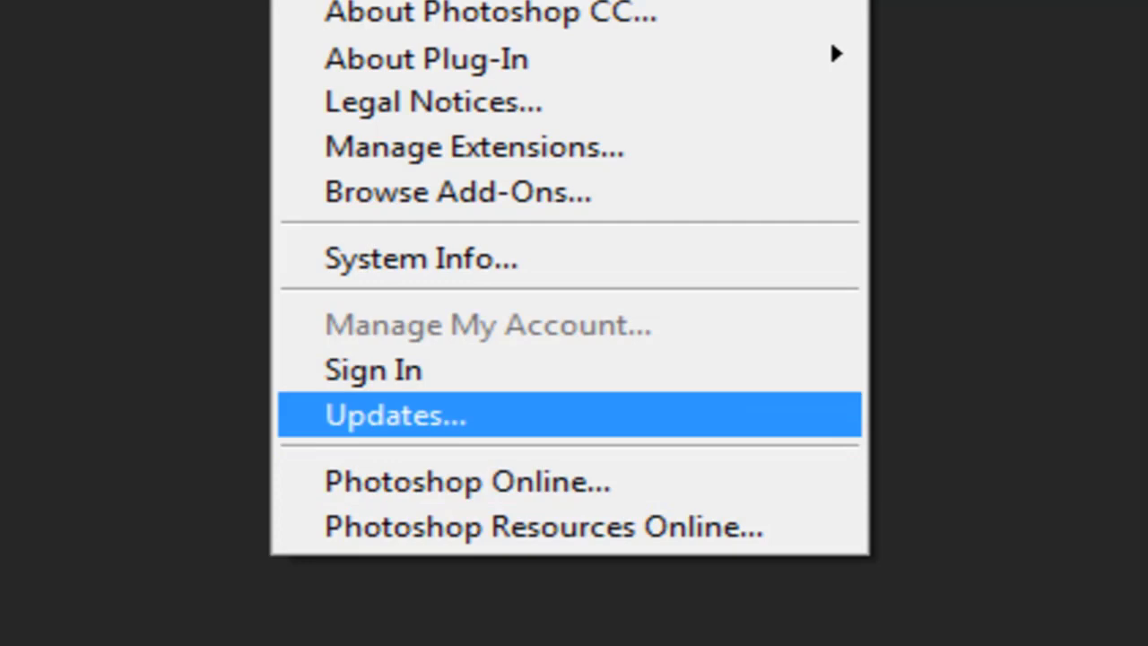
key(Return)
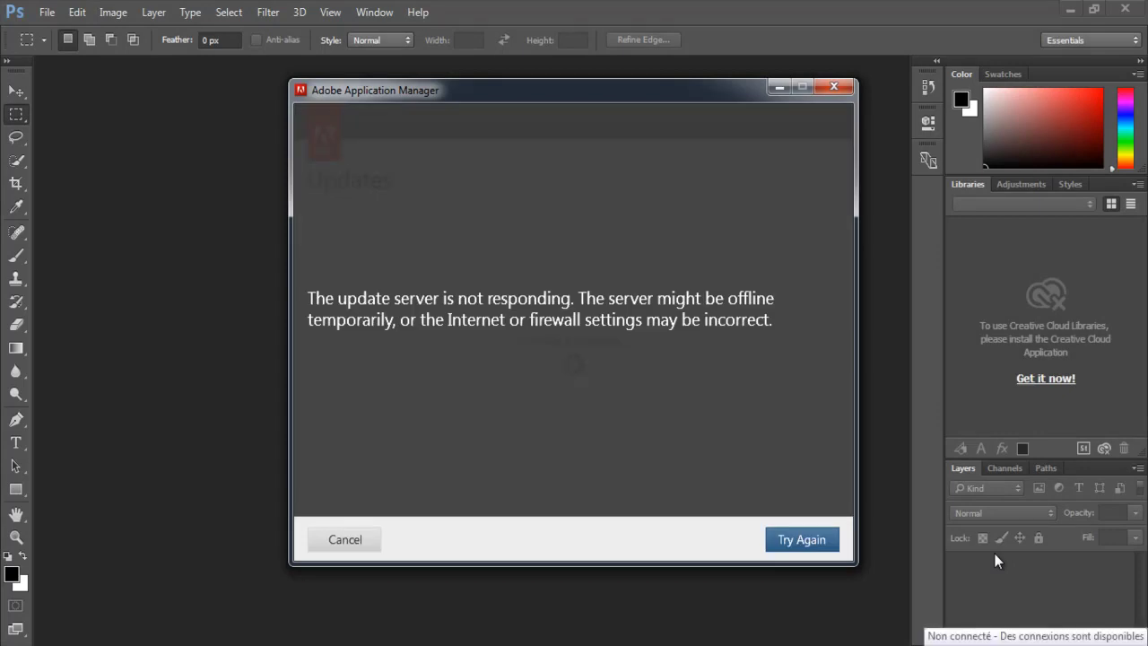
Connect to the LTE4G-B310-E1205 wireless network and retry the Photoshop update check, closing the update list without installing anything.
click(996, 398)
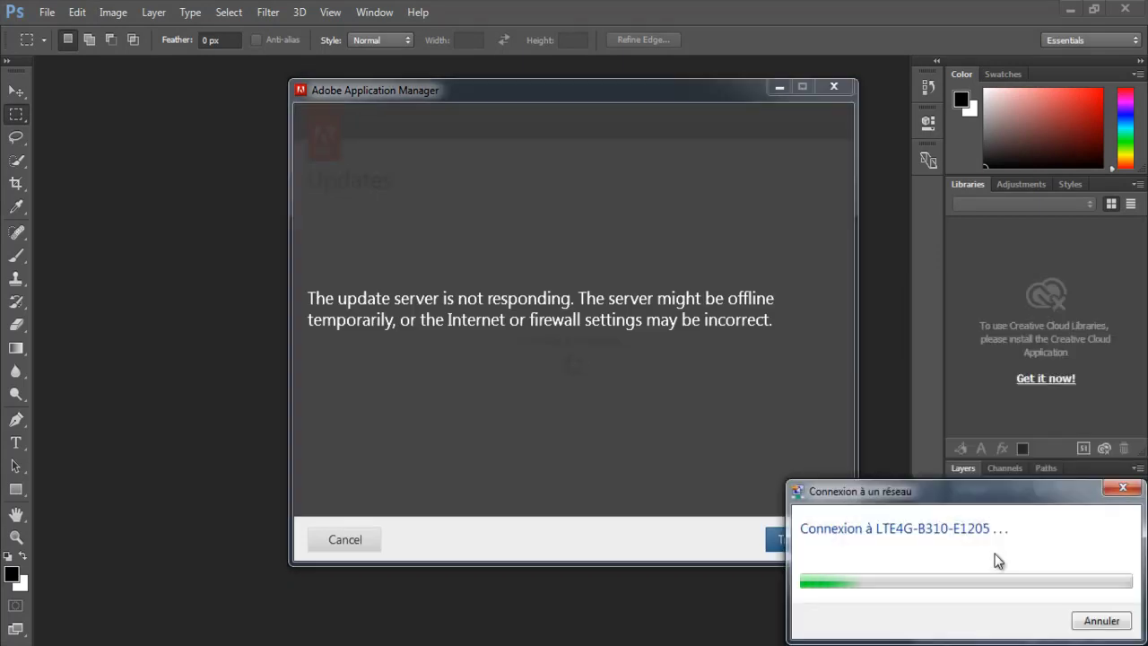
key(Return)
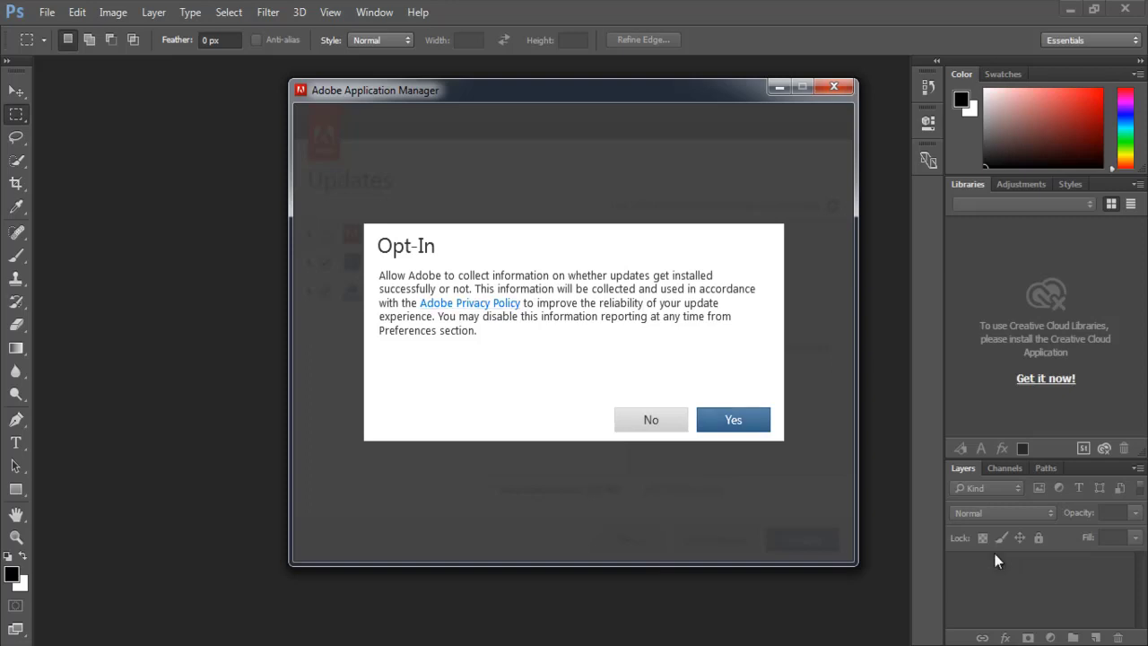
key(Return)
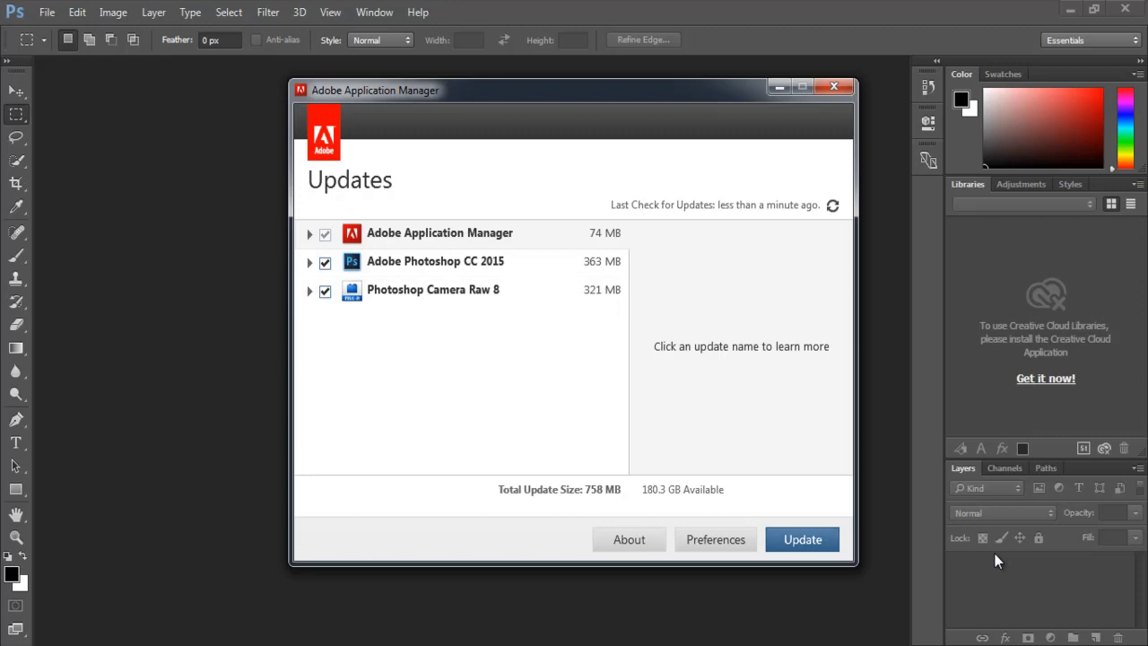
key(alt+F4)
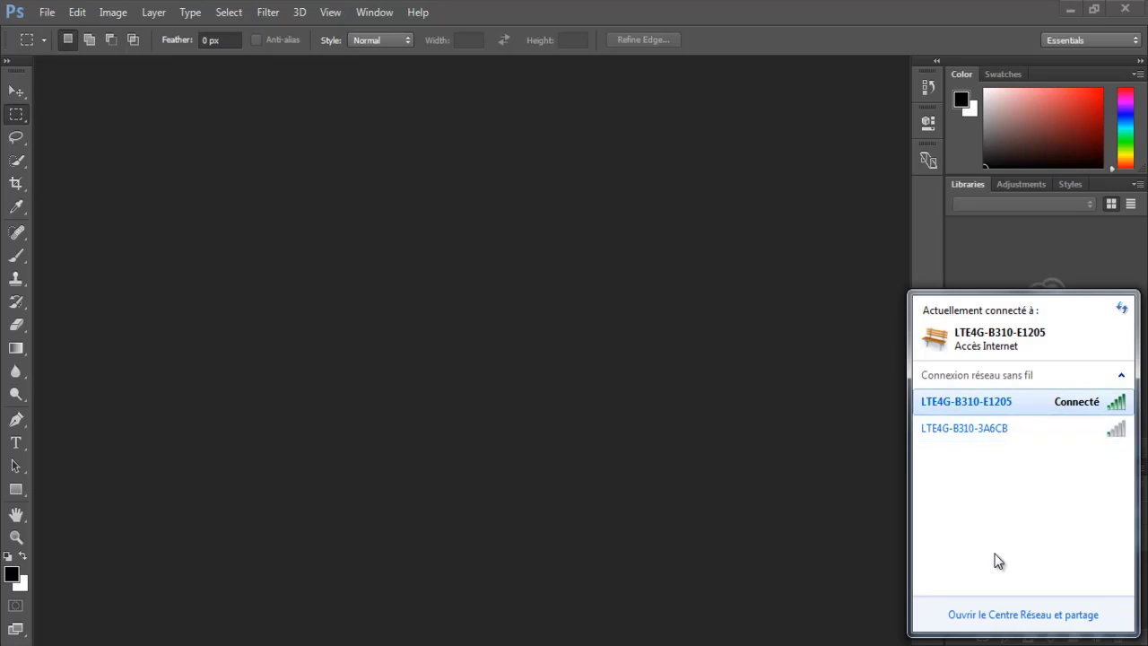
key(Escape)
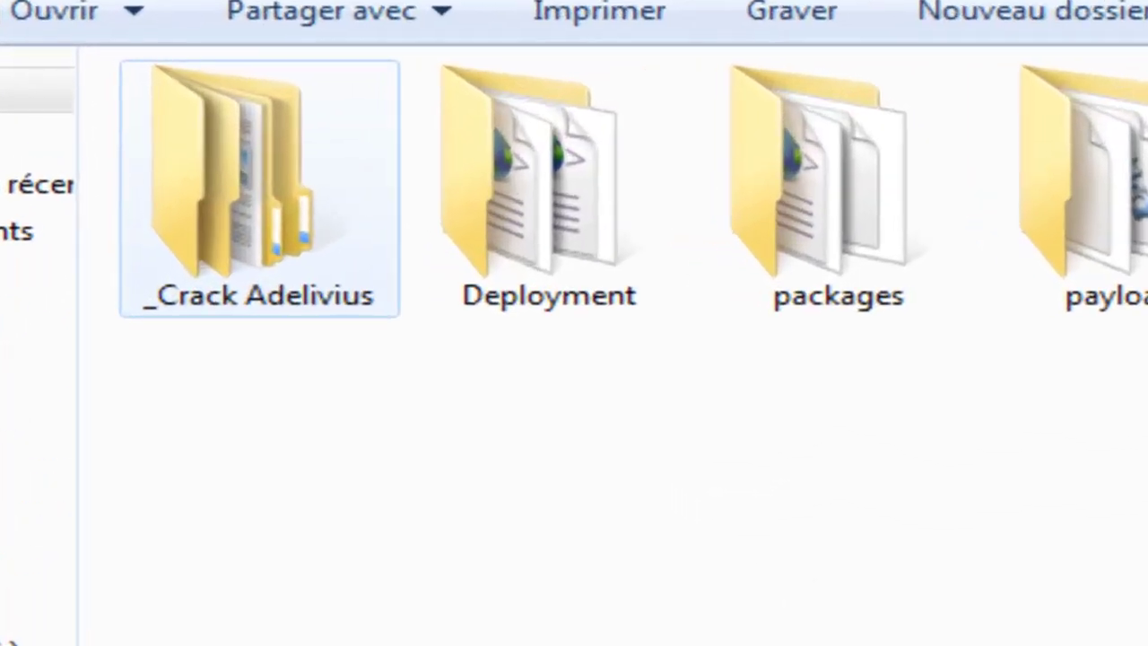
Open the Crack folder inside the package's _Crack Adelivius folder.
double_click(189, 135)
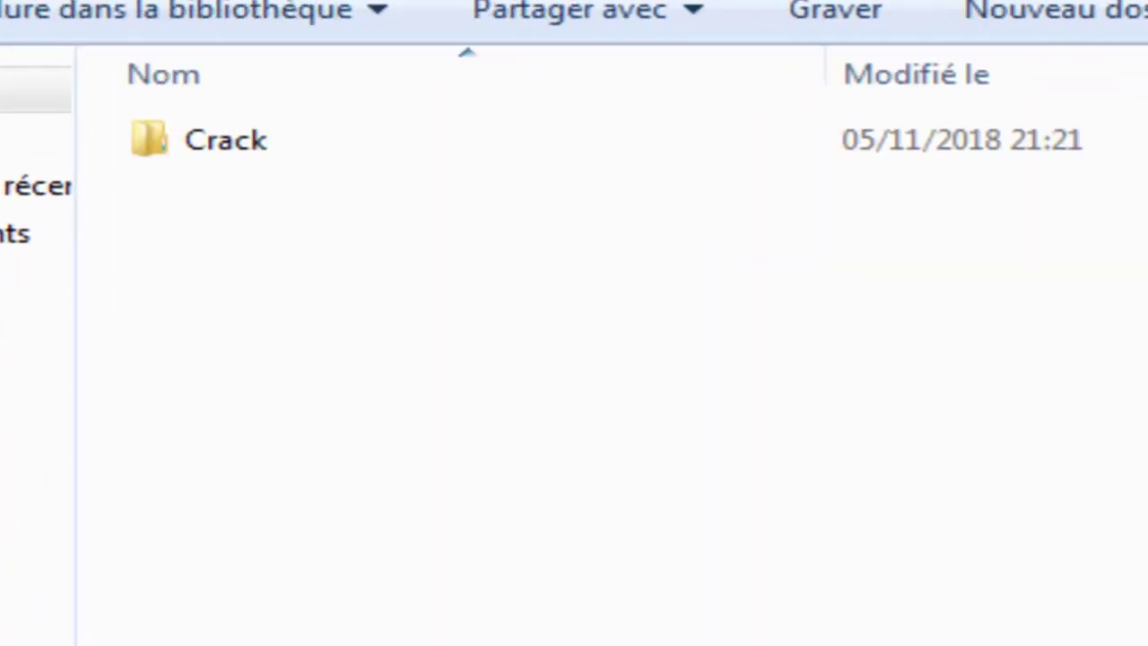
double_click(224, 140)
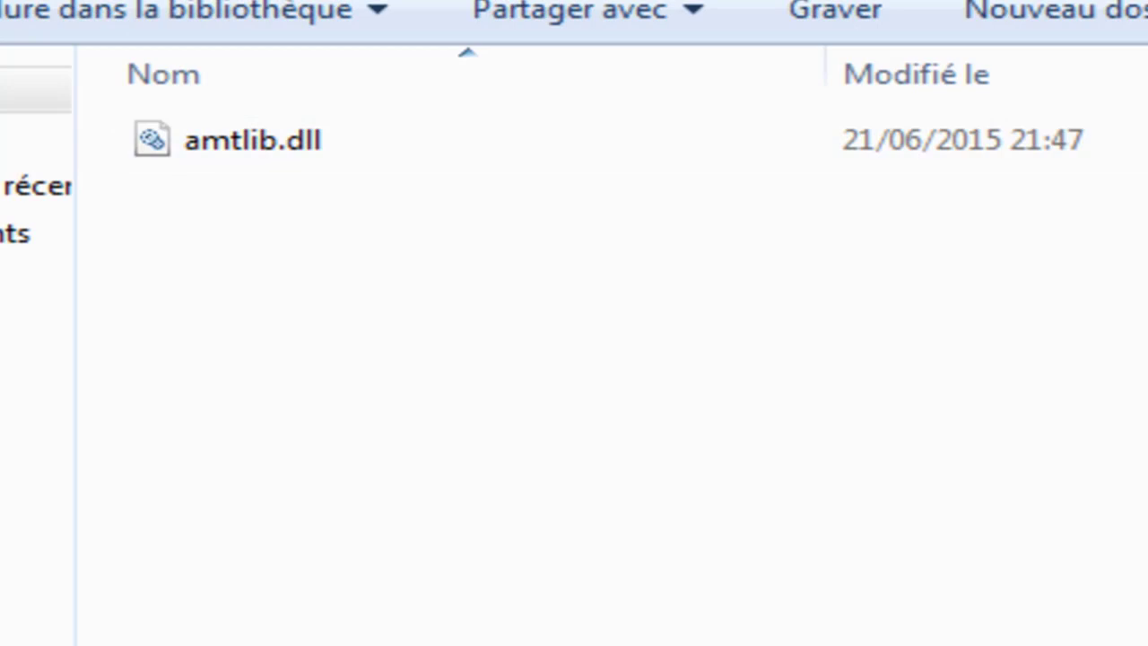
Copy the whole path C:\Program Files\Adobe\Adobe Photoshop CC 2015 from the text document.
drag(874, 469, 541, 469)
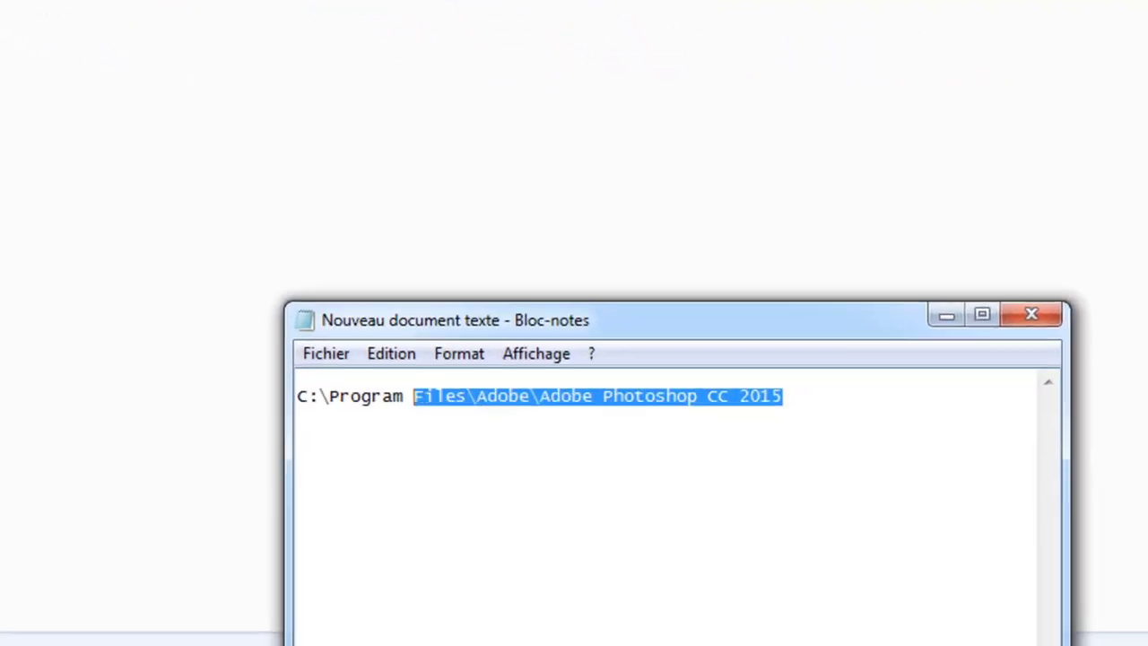
key(ctrl+a)
key(ctrl+c)
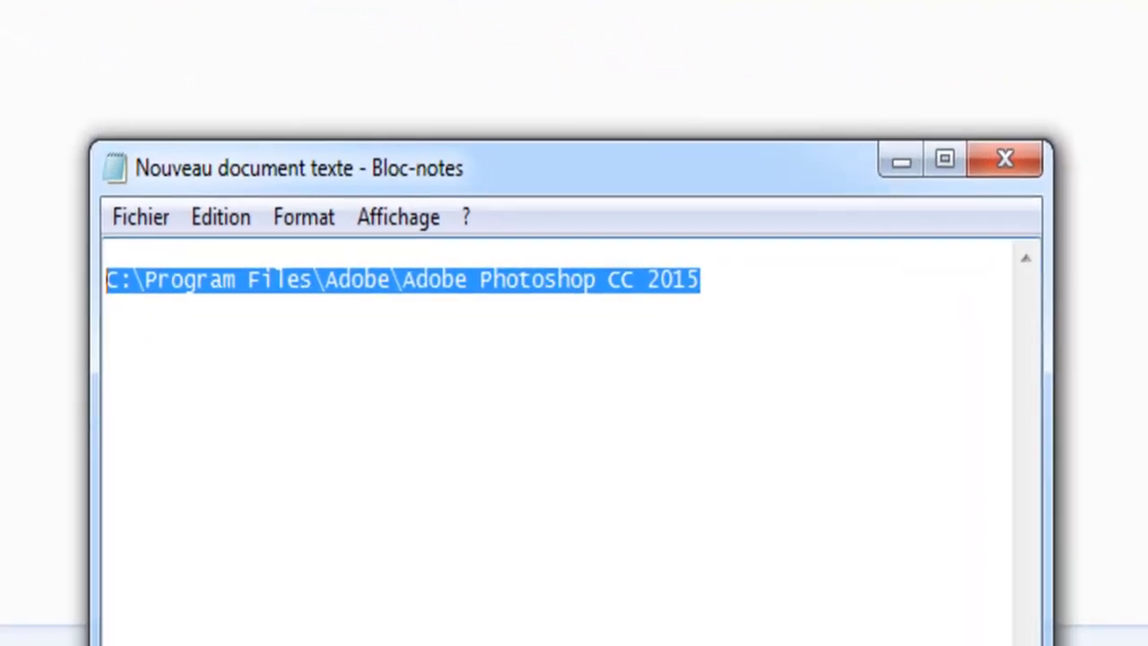
right_click(413, 396)
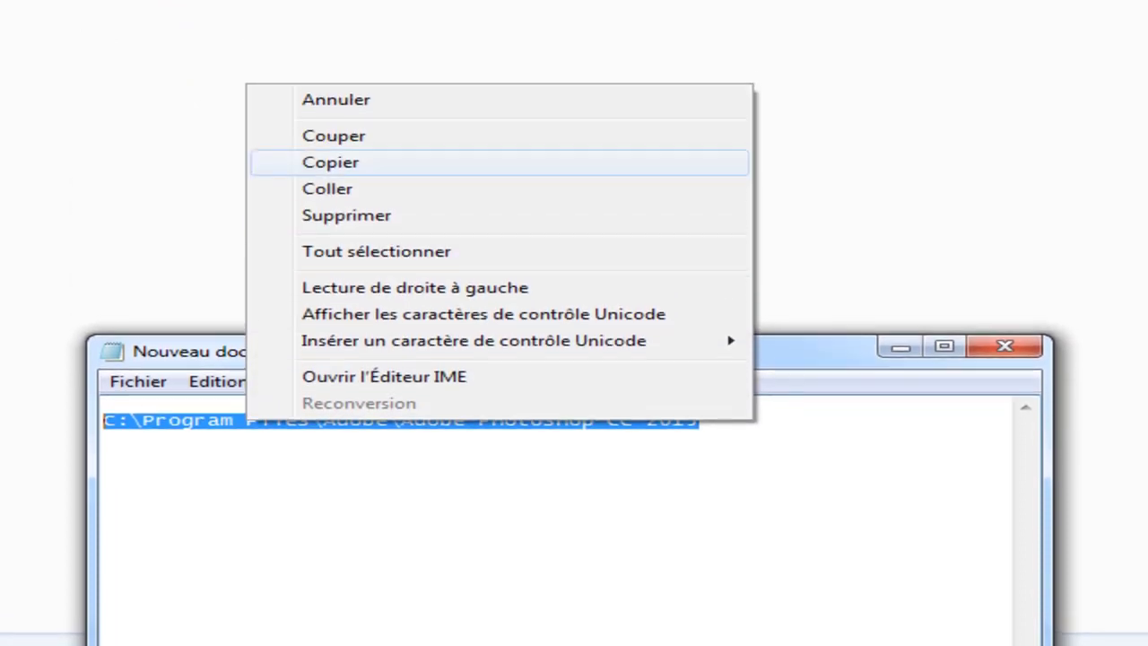
click(330, 63)
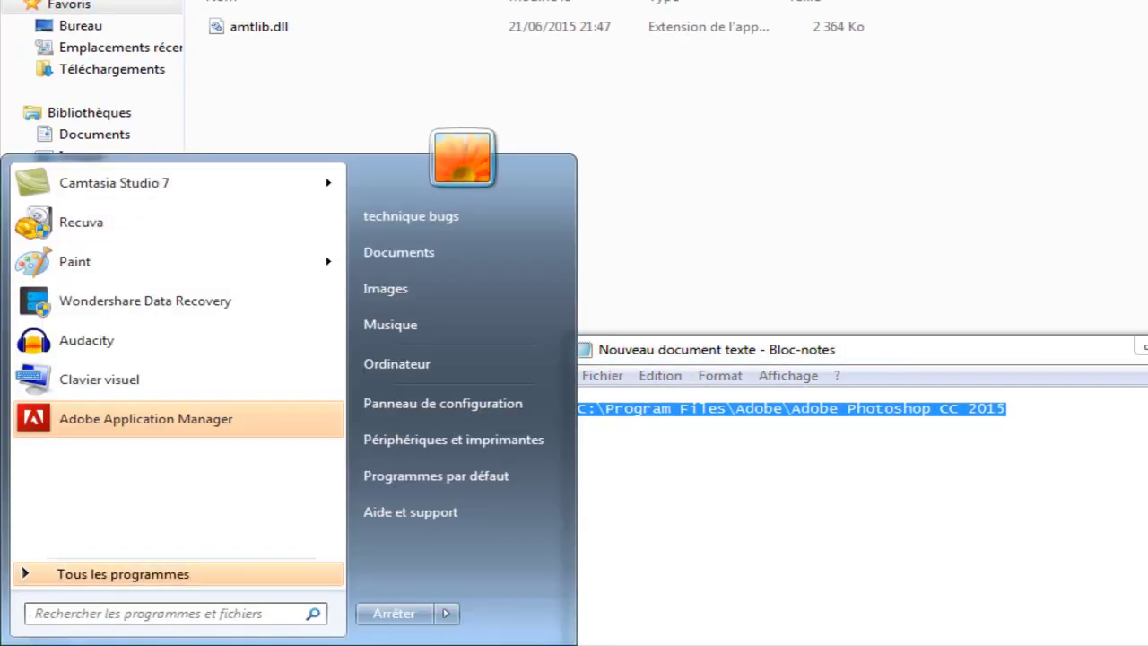
right_click(72, 614)
click(125, 543)
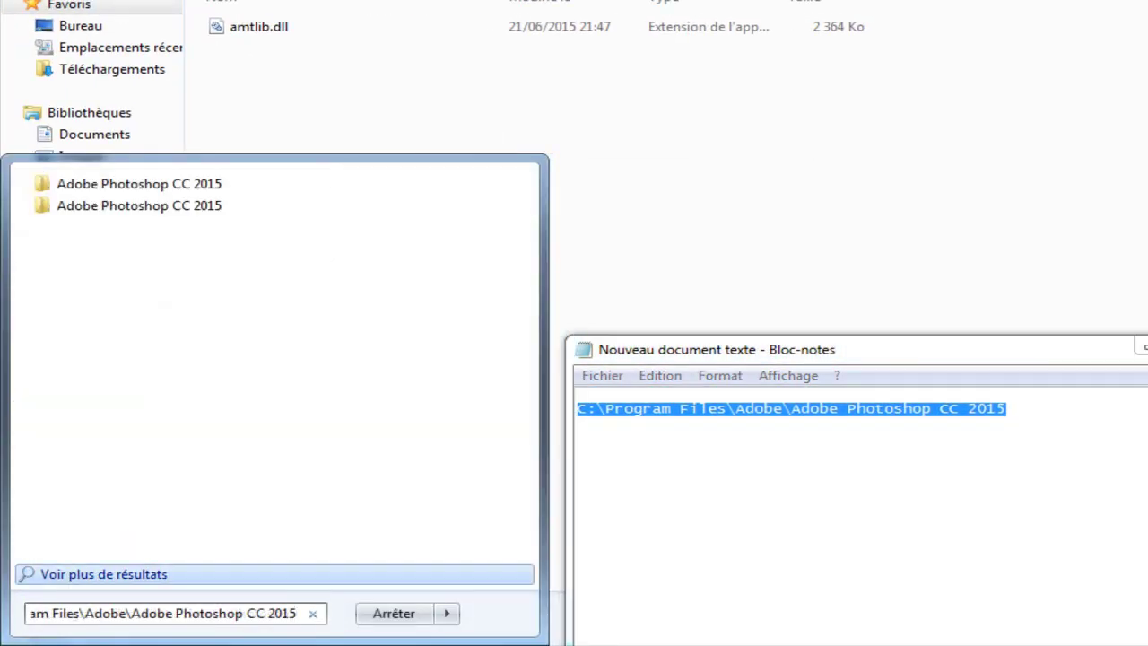
key(Return)
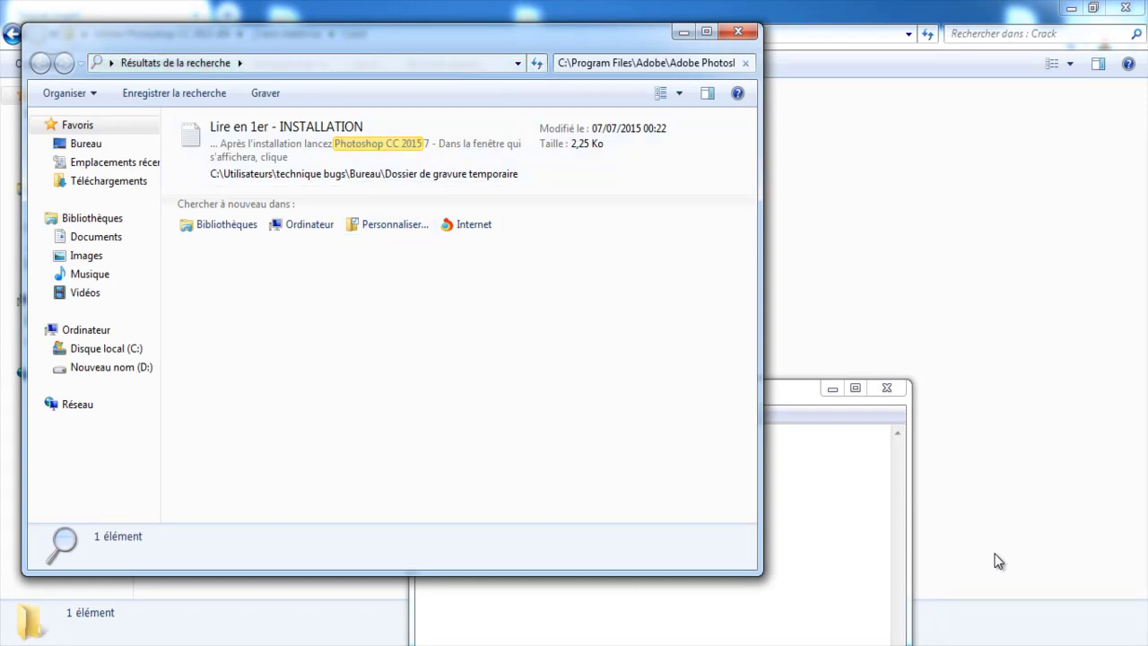
key(alt+F4)
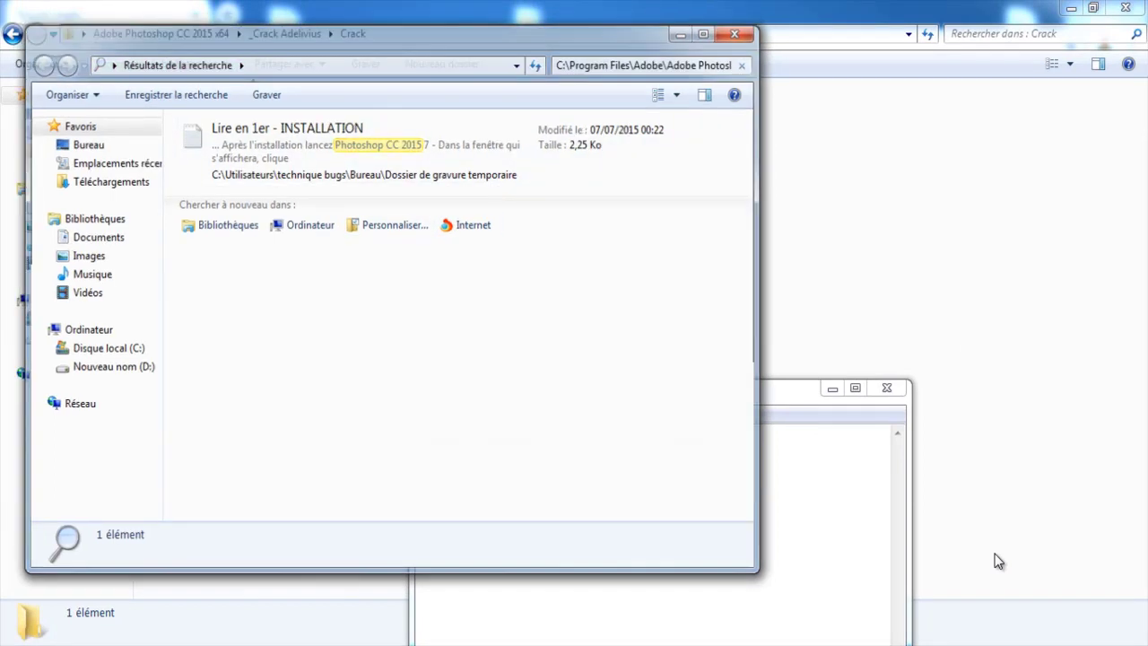
Search the computer for the copied installation path and open the second Adobe Photoshop CC 2015 folder found.
key(super)
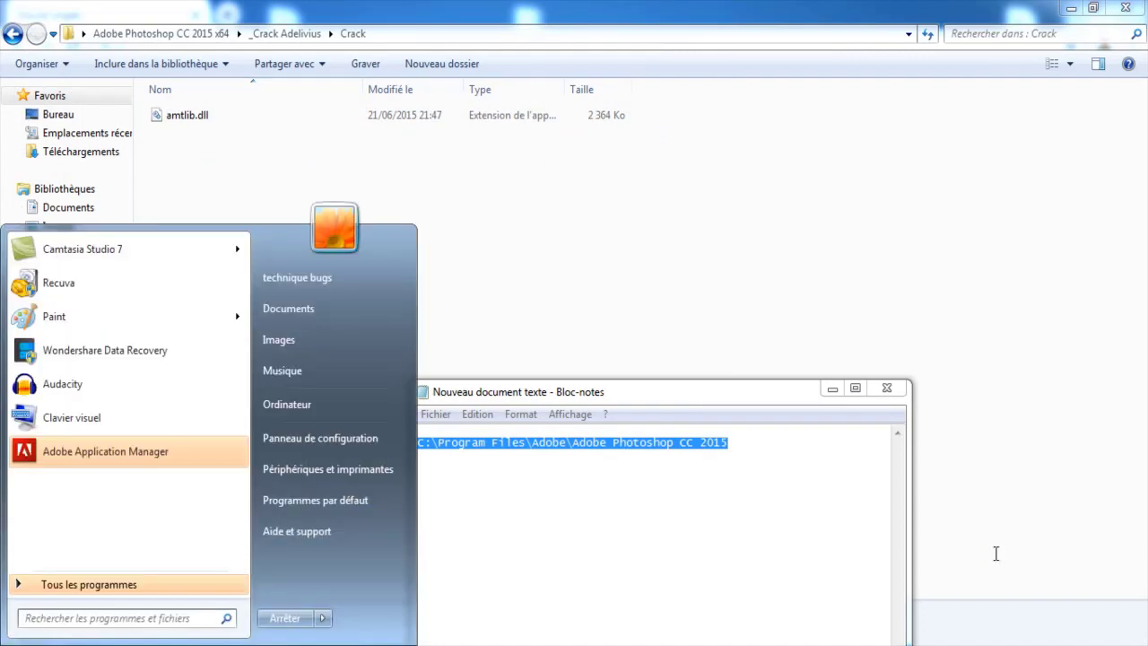
key(Menu)
key(Down)
key(Down)
key(Down)
key(Return)
key(Down)
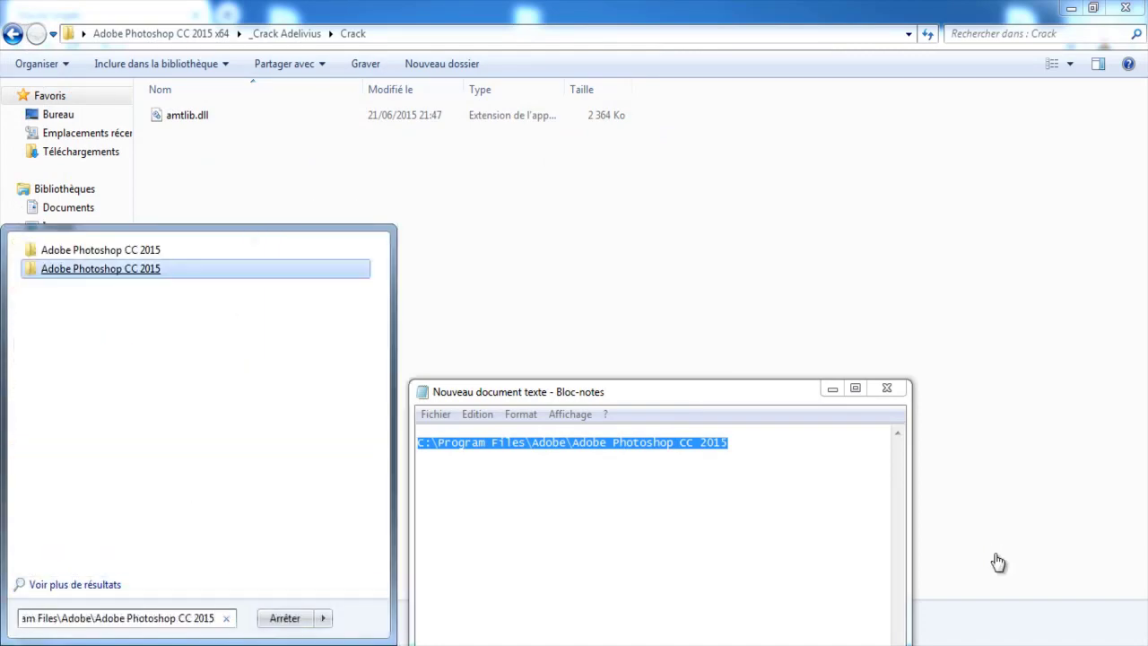
key(Return)
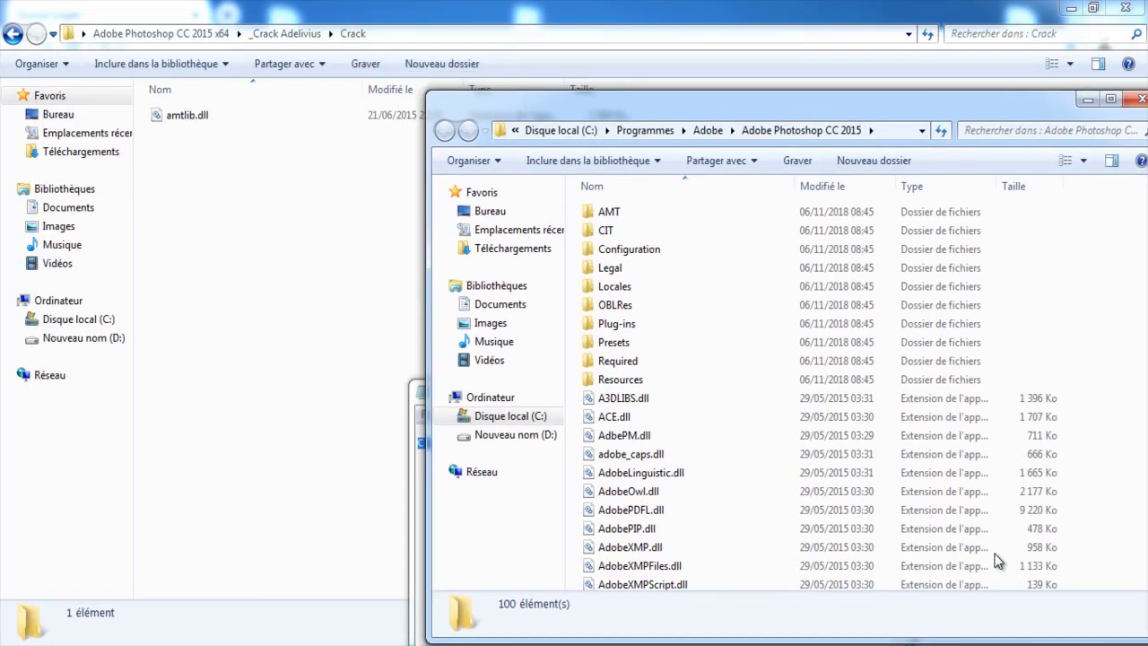
Copy amtlib.dll from the Crack folder and return to the Adobe Photoshop CC 2015 installation folder.
key(alt+Tab)
key(shift+F10)
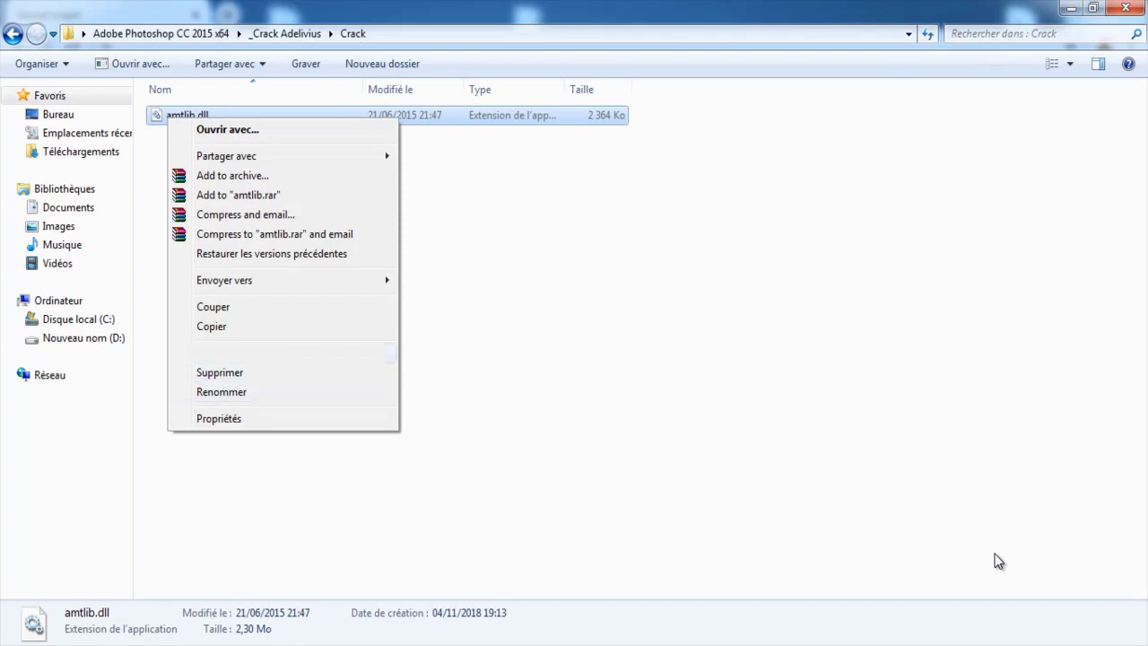
click(999, 561)
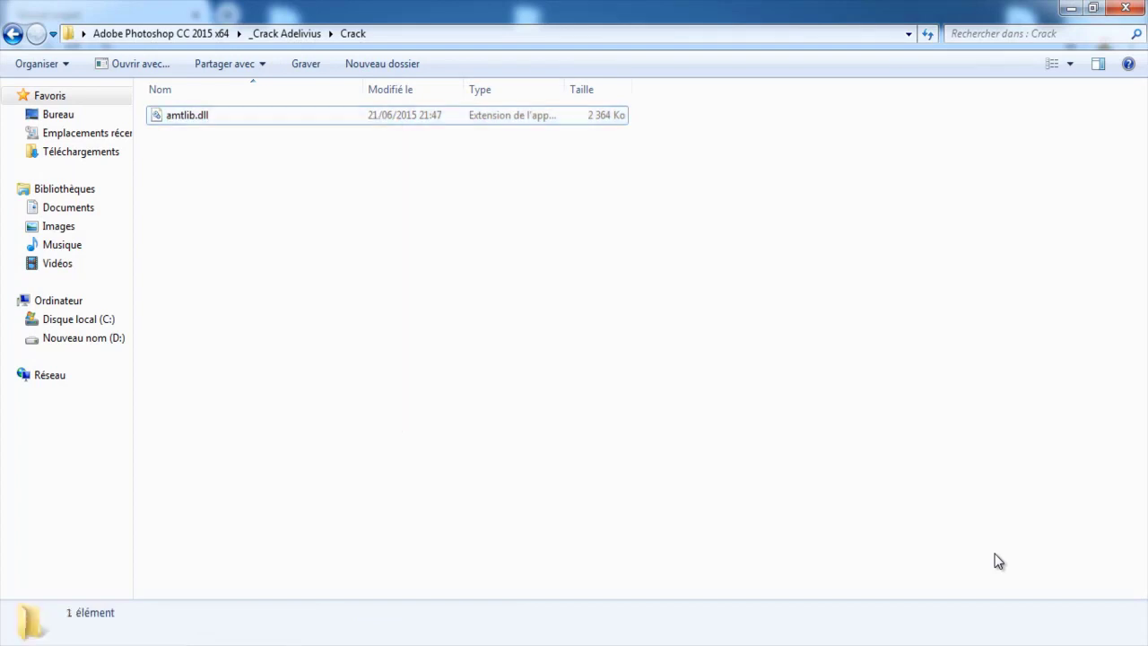
key(Down)
key(shift+F10)
key(Up)
key(Up)
key(Up)
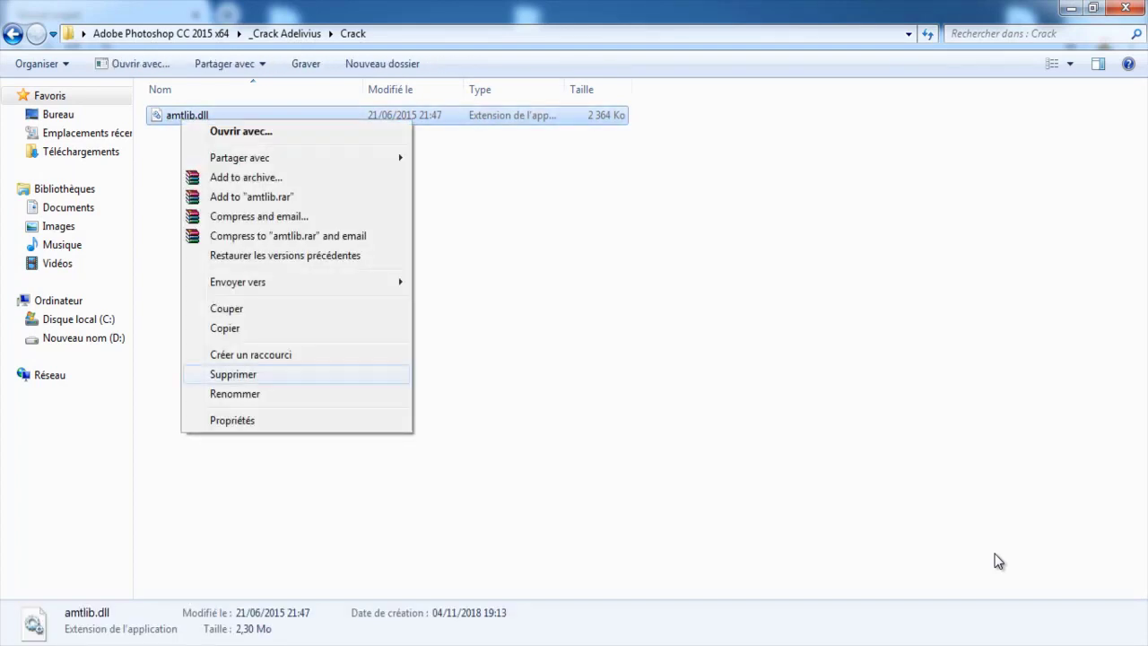
key(Up)
key(Up)
key(Return)
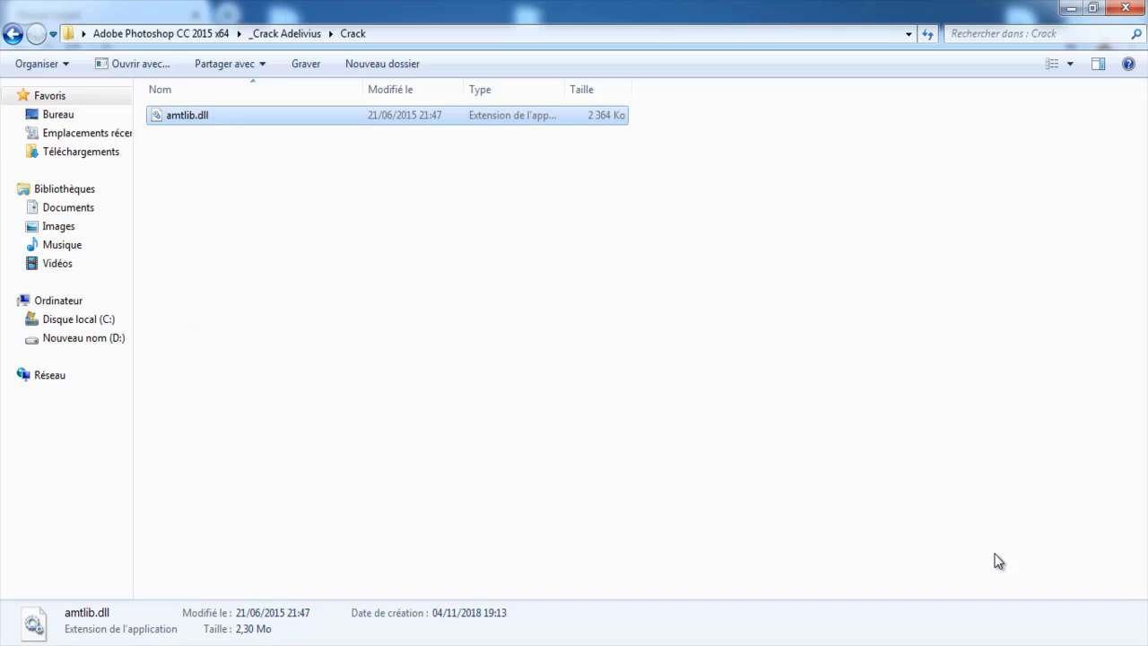
key(alt+Tab)
key(alt+Tab)
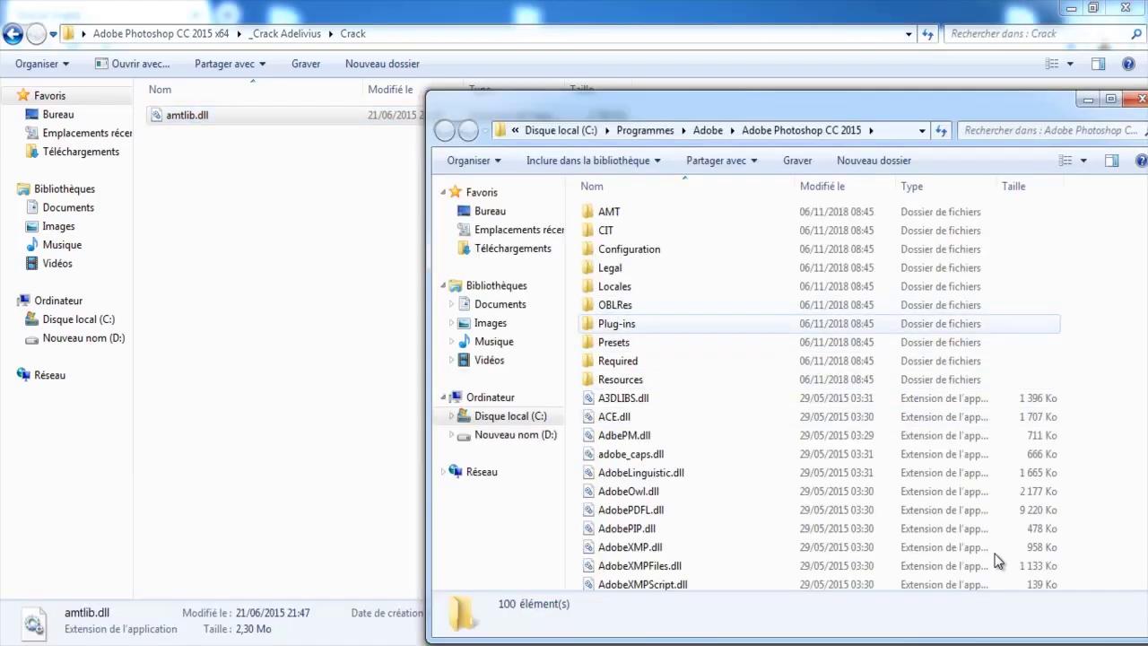
Leave the installation folder window and browse from Ordinateur to the Programmes folder on Disque local (C:).
key(alt+Tab)
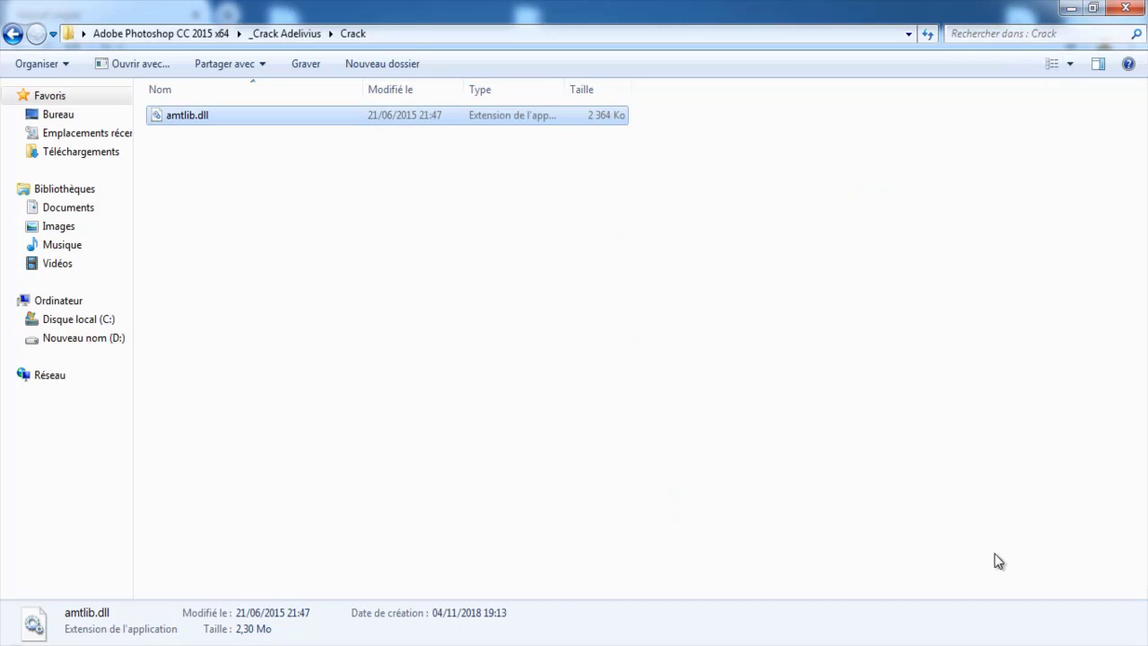
key(alt+Tab)
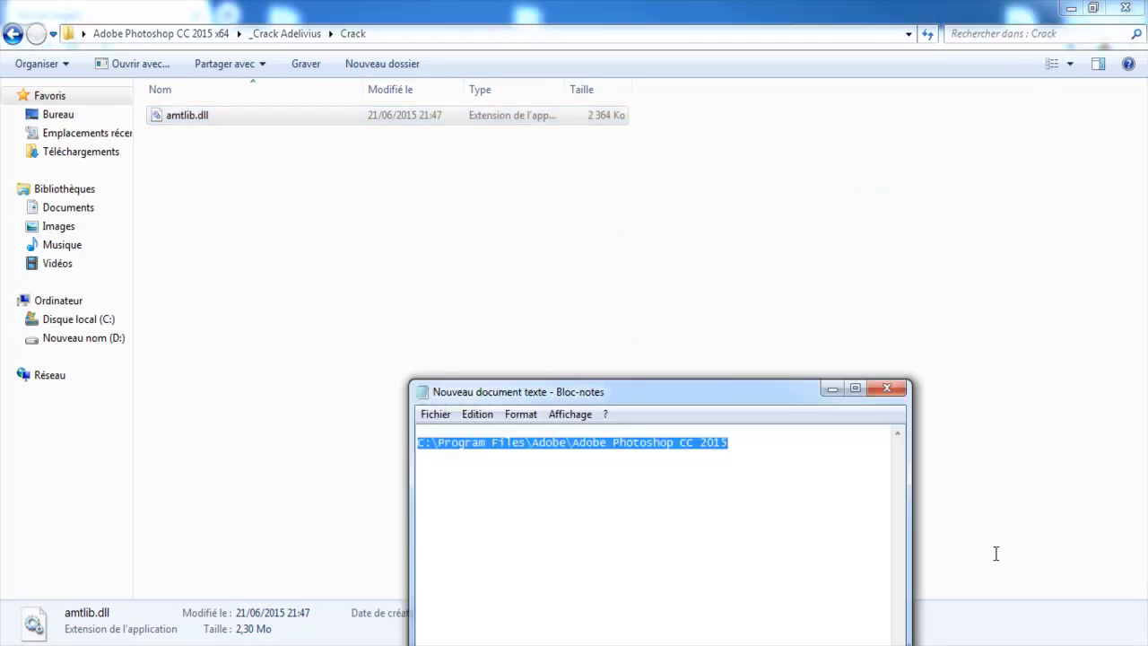
key(super)
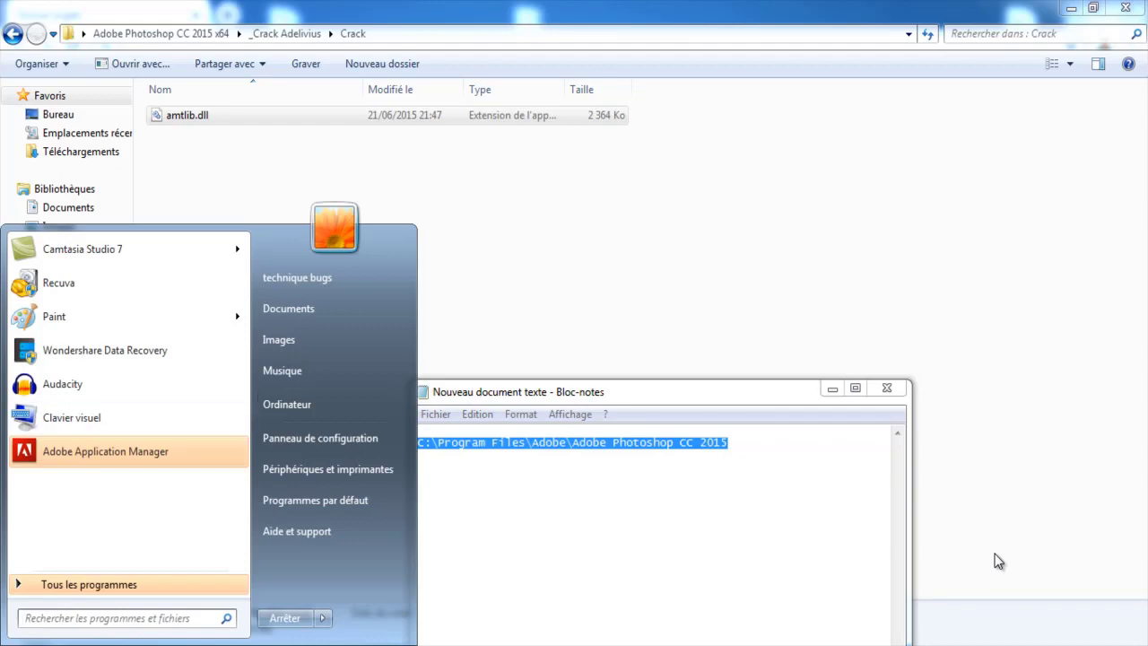
key(Right)
key(Return)
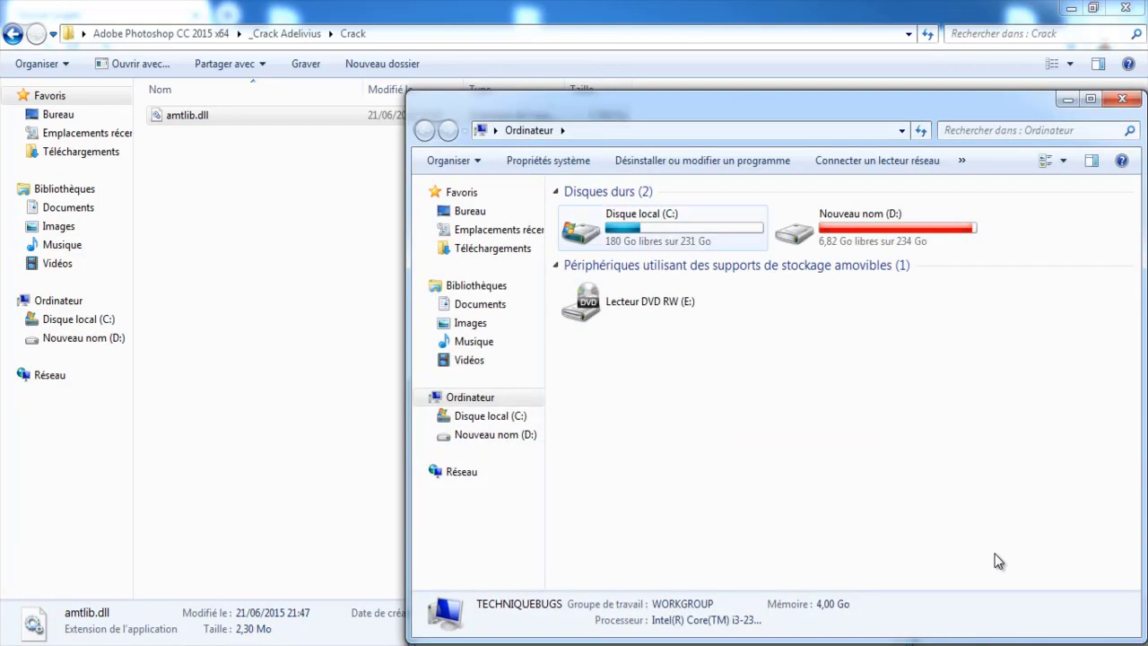
key(Return)
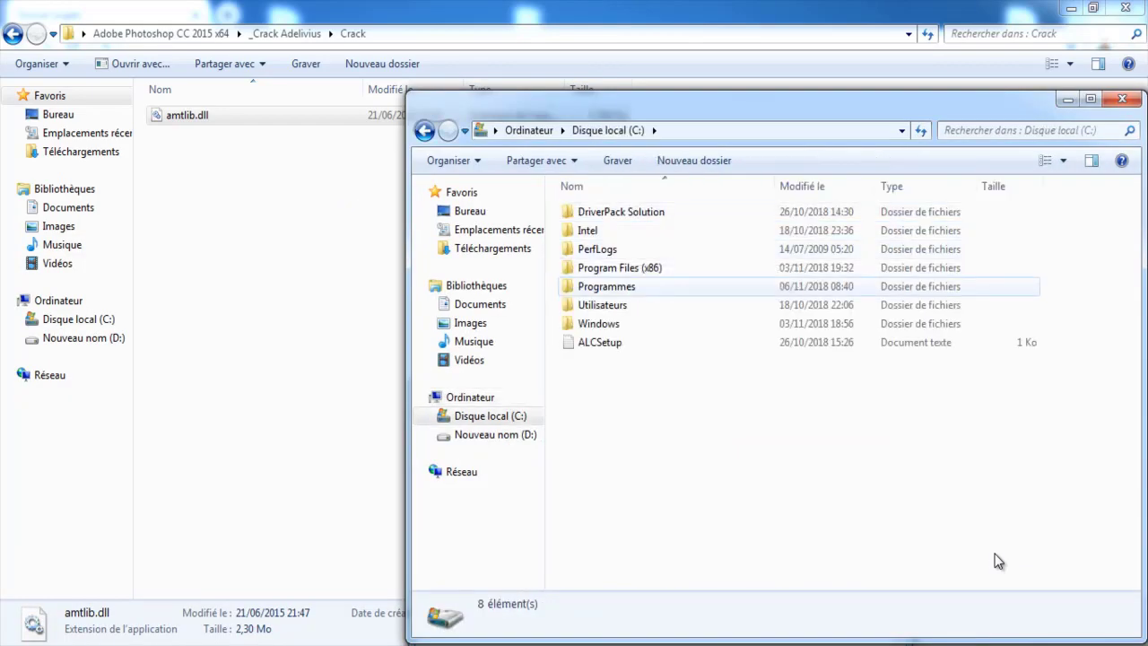
key(Return)
Open the Adobe Photoshop CC 2015 folder inside the Adobe folder of Programmes.
key(Down)
key(Down)
key(Down)
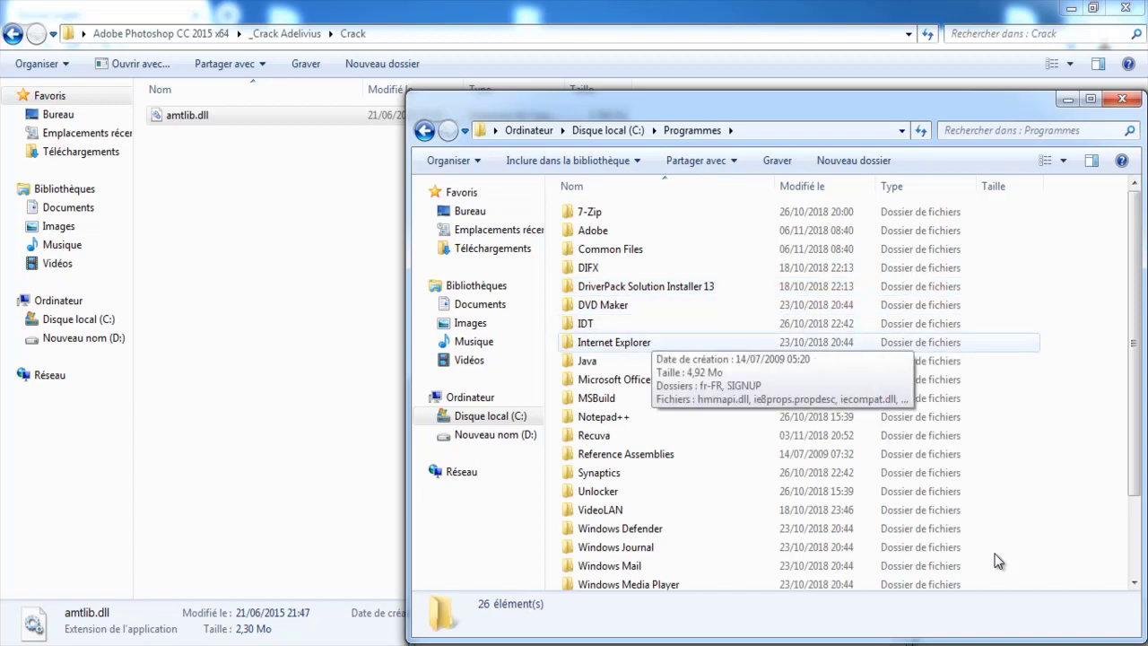
scroll(998, 561, down, 2)
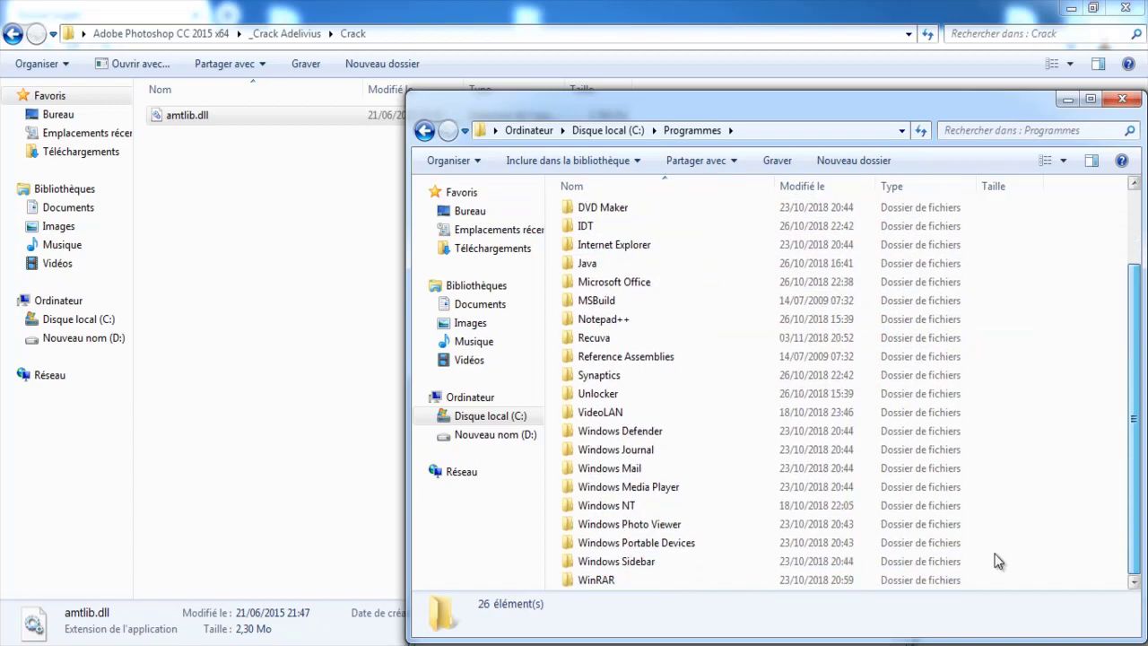
scroll(998, 561, up, 2)
key(Up)
key(Up)
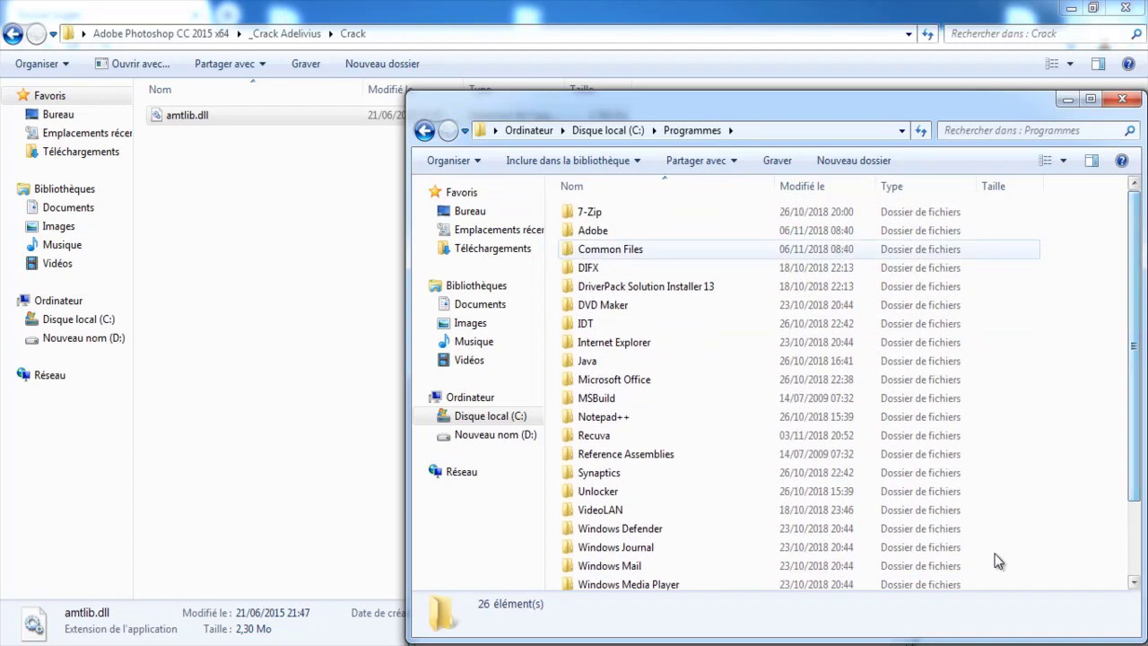
key(Return)
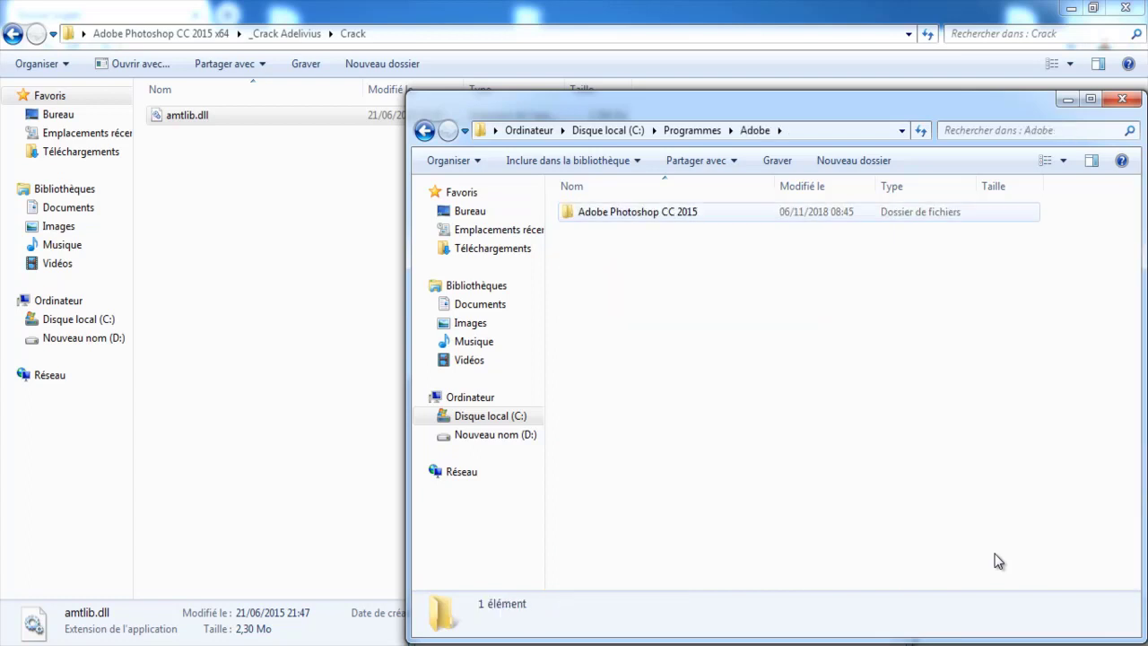
key(Down)
key(Return)
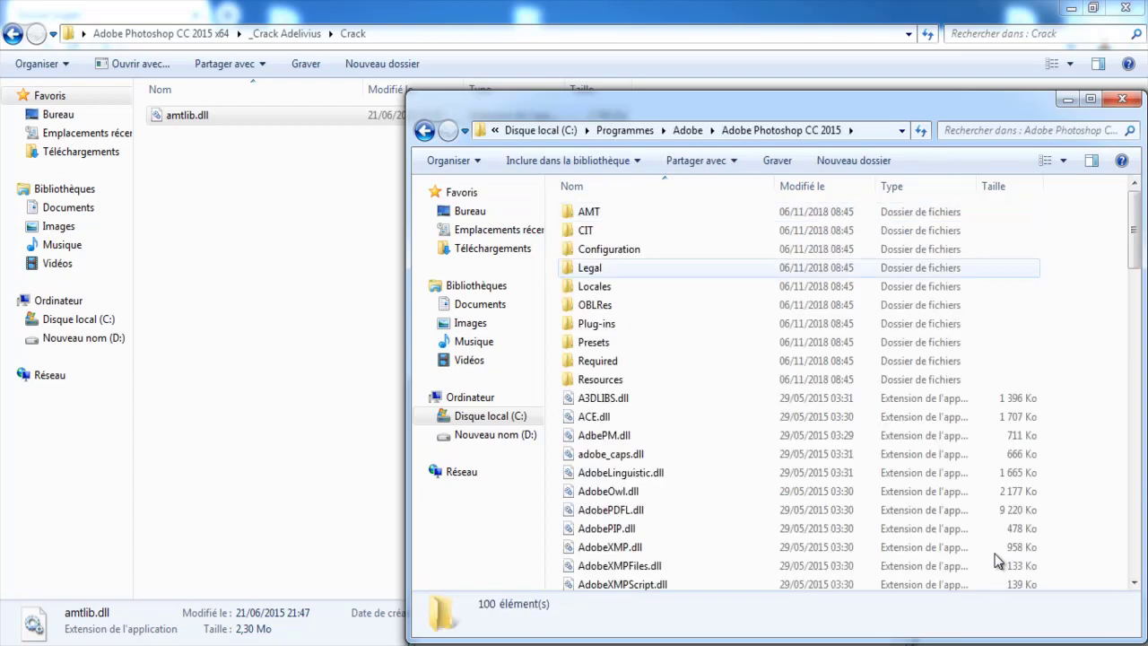
Copy amtlib.dll from the Crack folder again and switch back to the Photoshop program folder.
key(alt+Tab)
key(Menu)
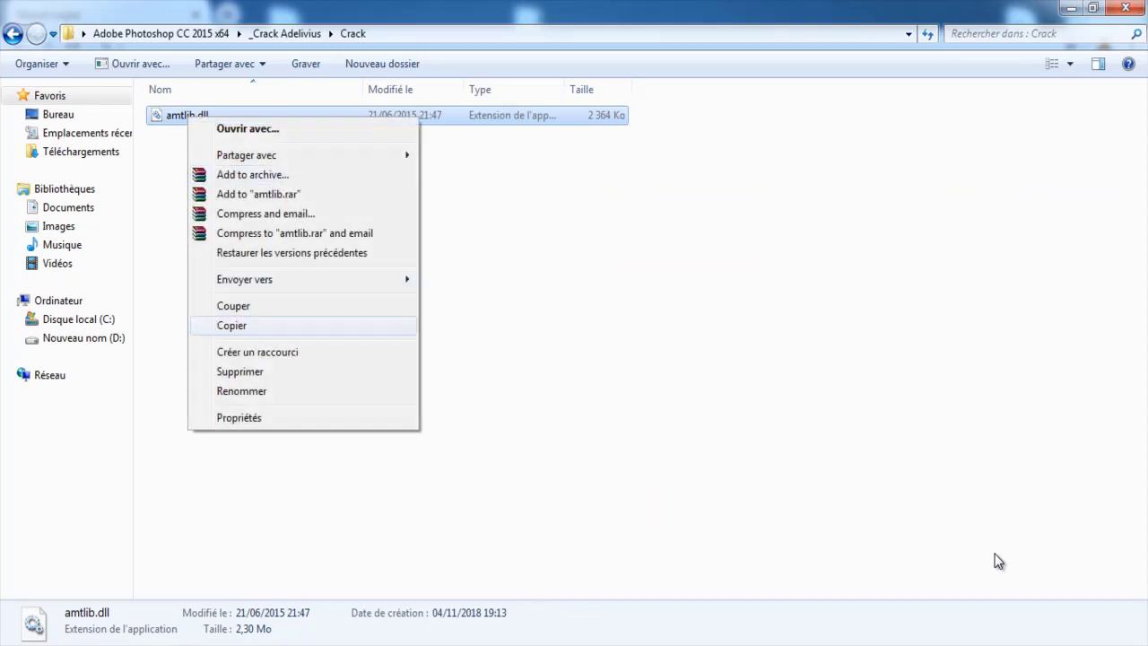
key(Return)
key(alt+Tab)
key(alt+Tab)
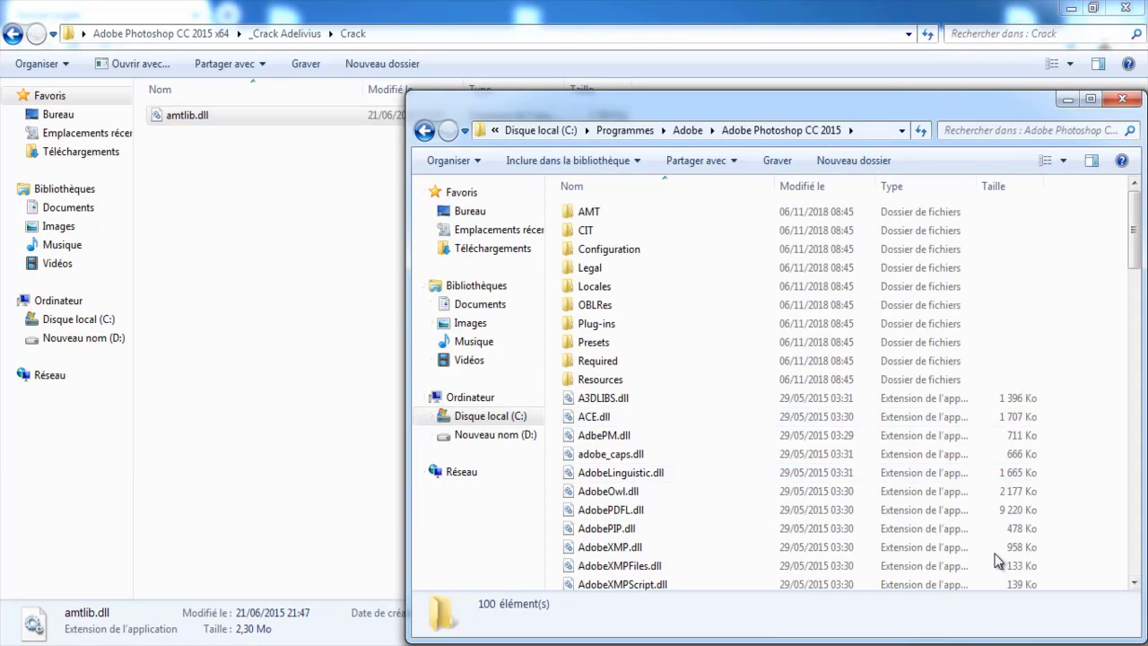
Paste the copied amtlib.dll into the Adobe Photoshop CC 2015 program folder.
key(Menu)
key(Down)
key(Down)
key(Down)
key(Down)
key(Down)
key(Down)
key(Return)
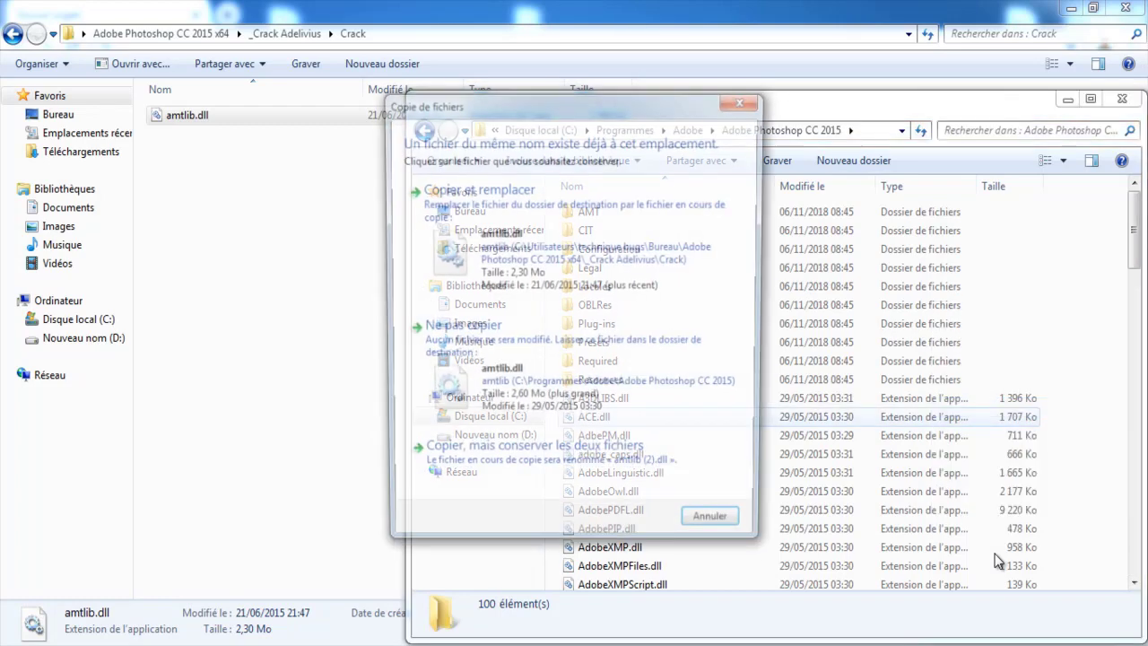
Replace the existing amtlib.dll in the program folder with the copied file, continuing with administrator rights.
key(Up)
key(Up)
key(Down)
key(Up)
key(Down)
key(Up)
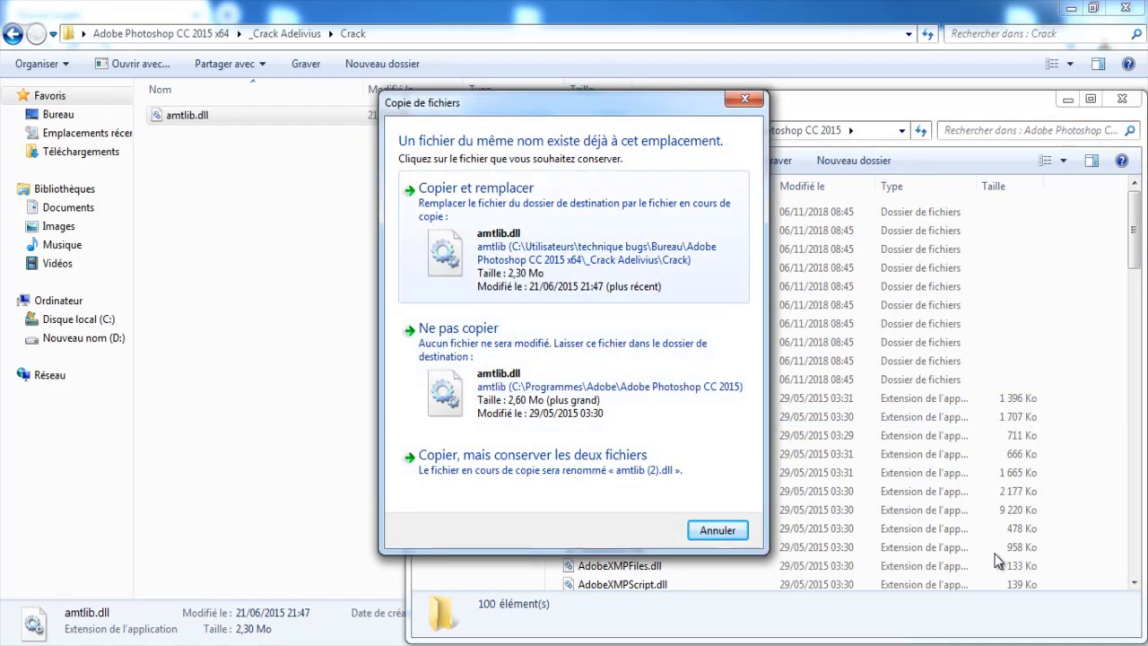
key(Down)
key(Up)
key(Down)
key(Up)
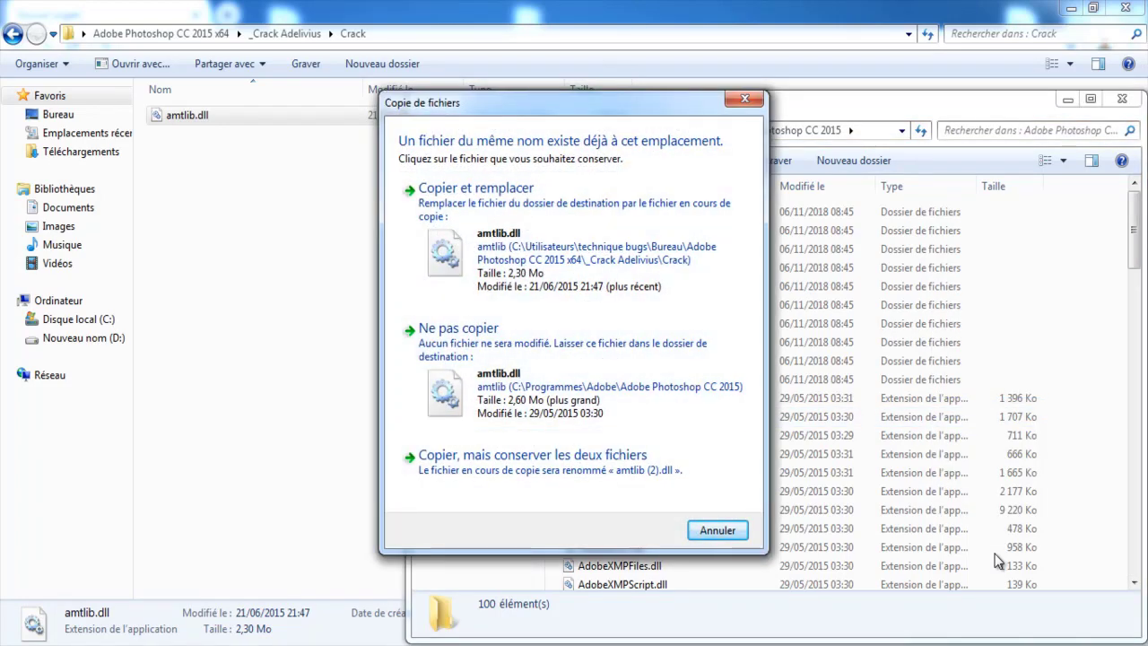
key(Down)
key(Up)
key(Return)
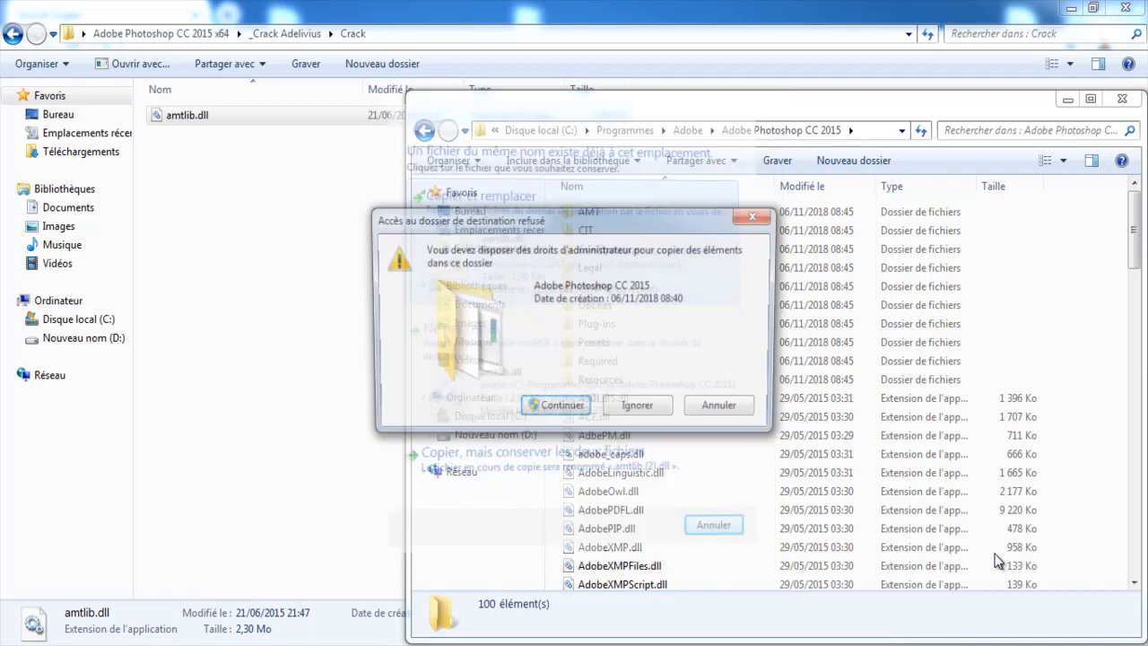
key(Return)
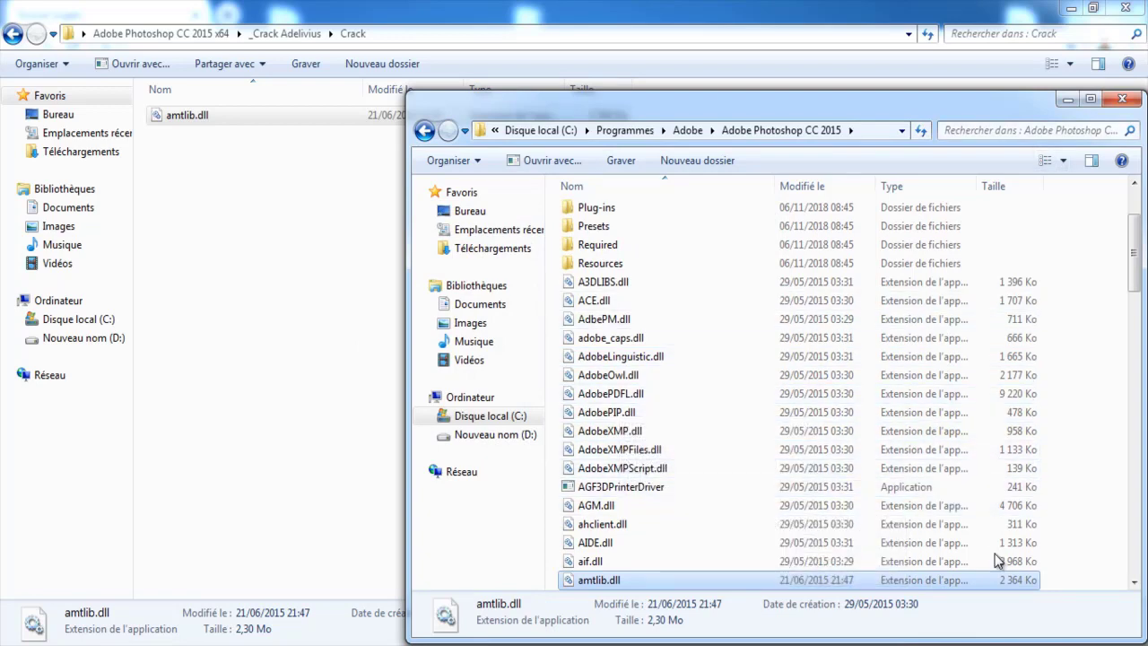
scroll(998, 561, down, 4)
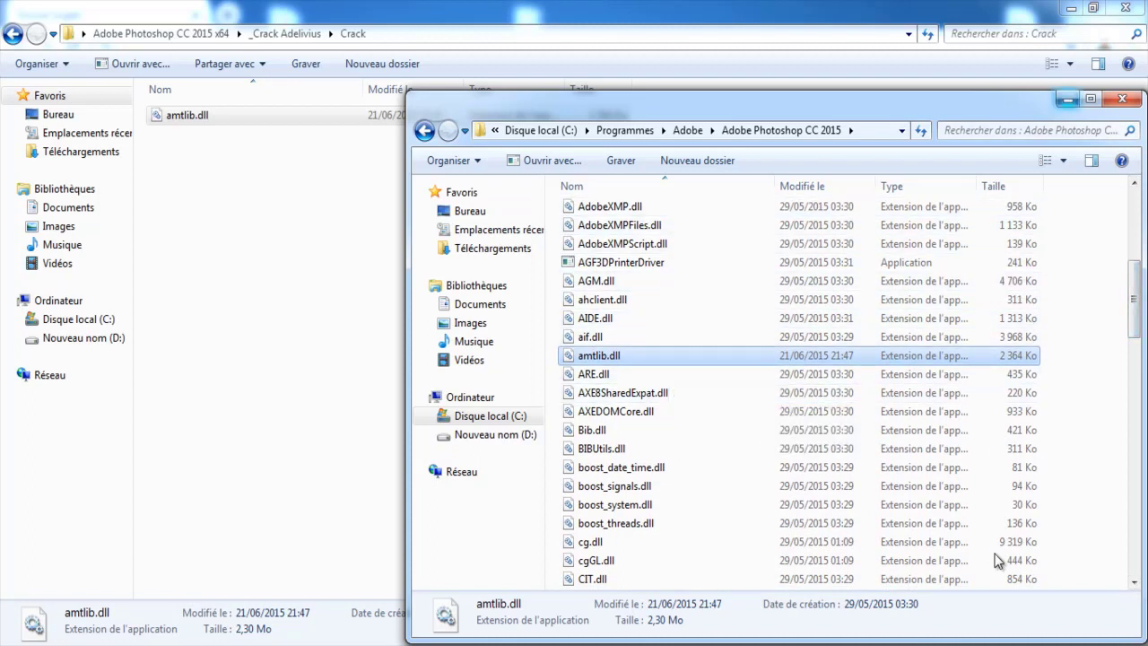
Close the program folder window, launch Adobe Application Manager, and return to the Adobe Photoshop CC 2015 x64 package folder.
key(alt+F4)
key(super)
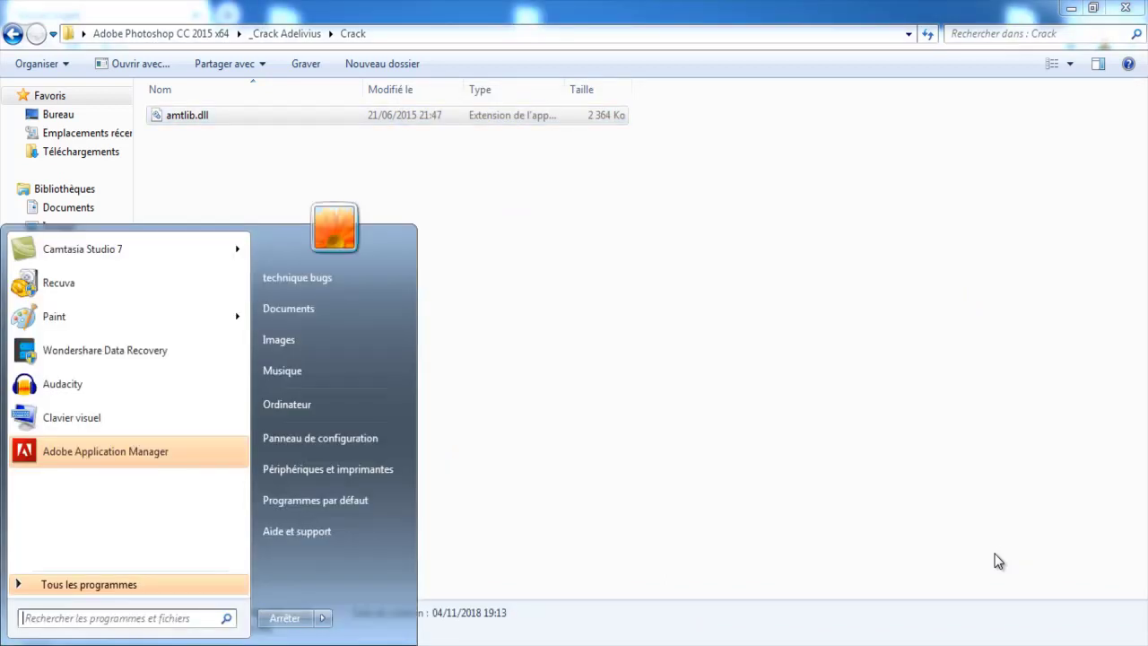
key(Return)
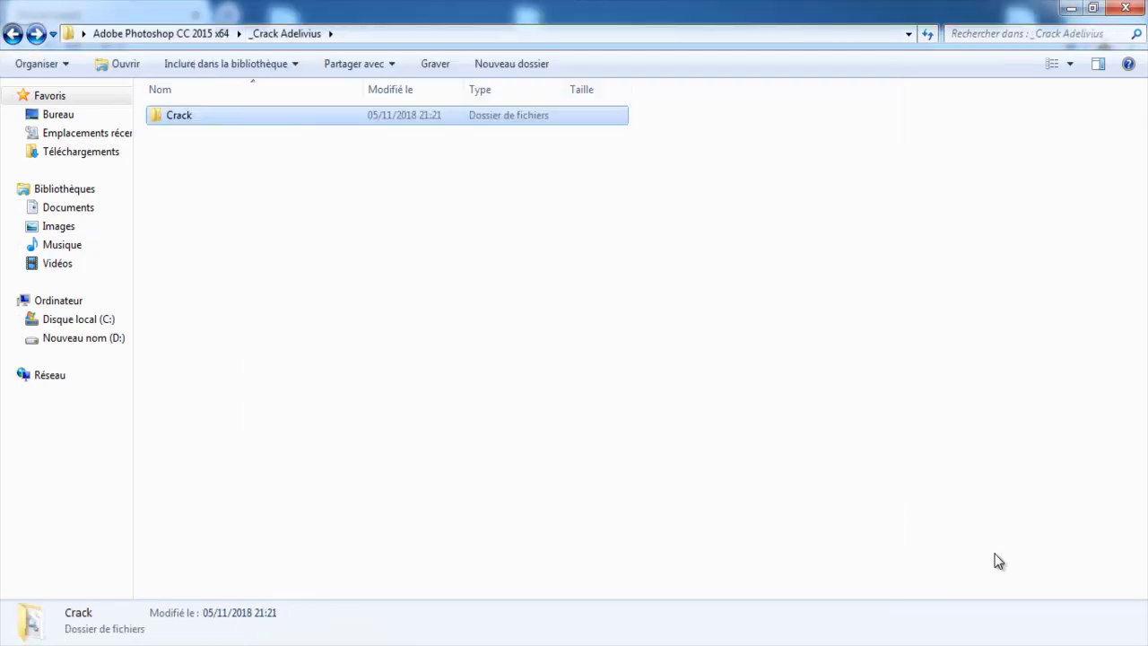
key(BackSpace)
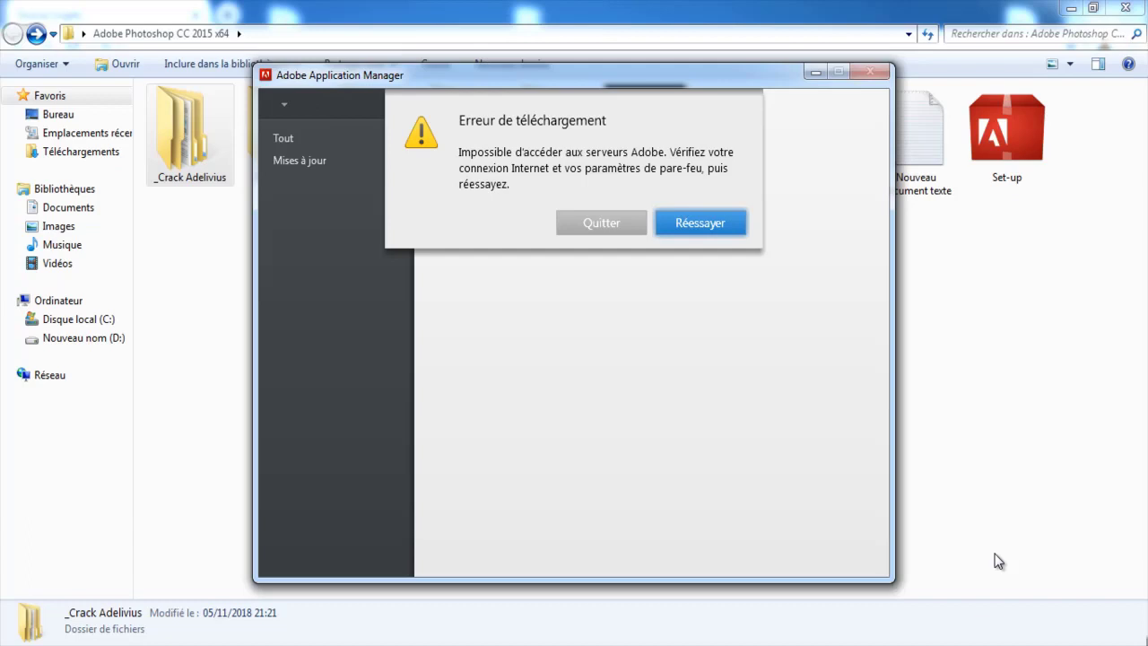
View the available wireless networks and dismiss the Adobe Application Manager download error.
click(998, 562)
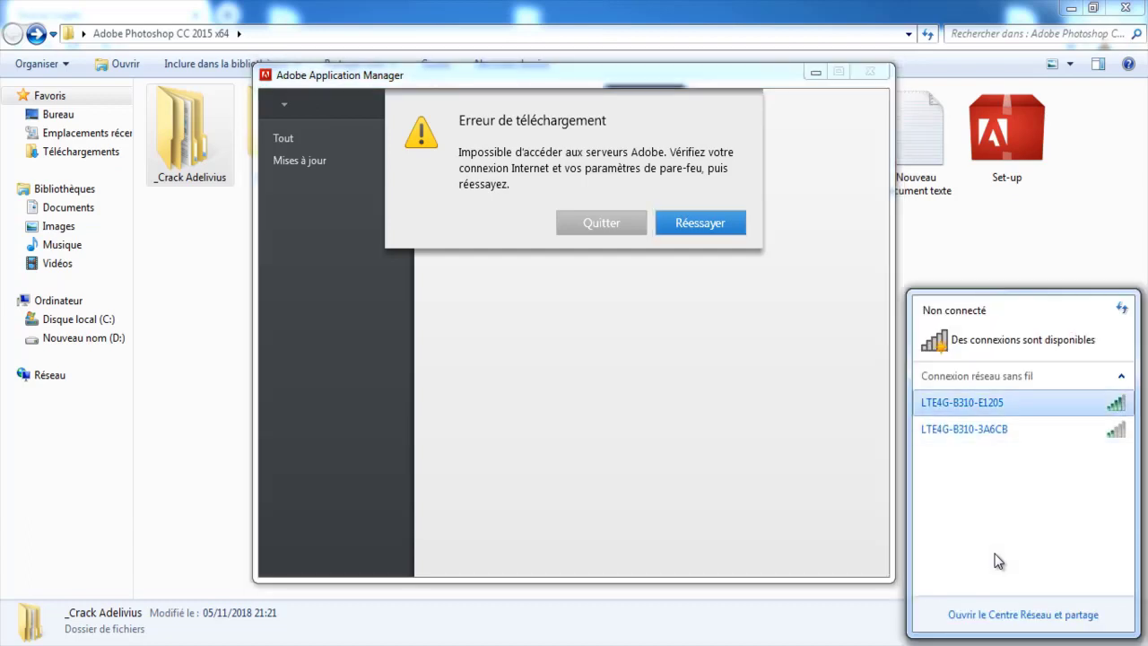
key(Return)
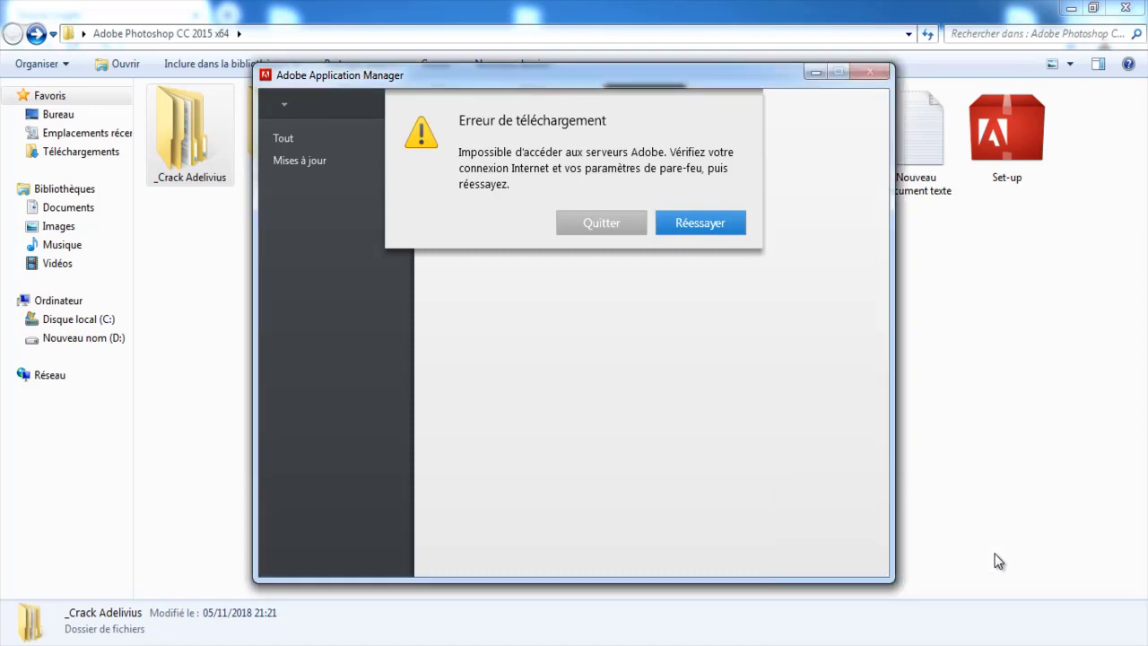
key(Return)
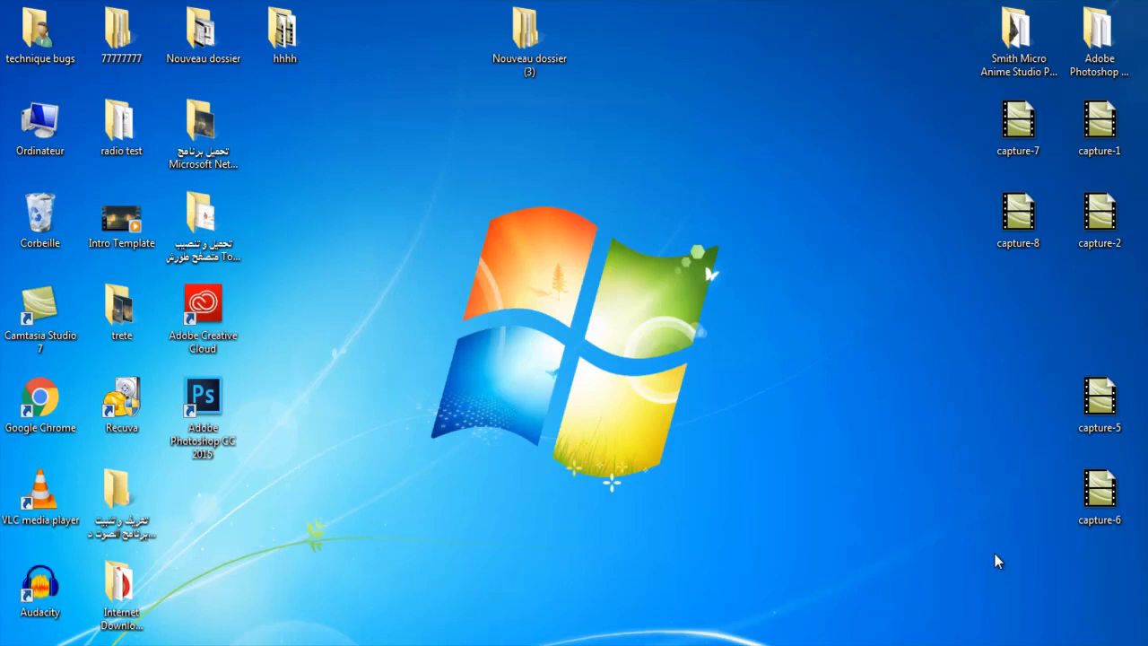
Launch Adobe Photoshop CC 2015 from the desktop.
key(Return)
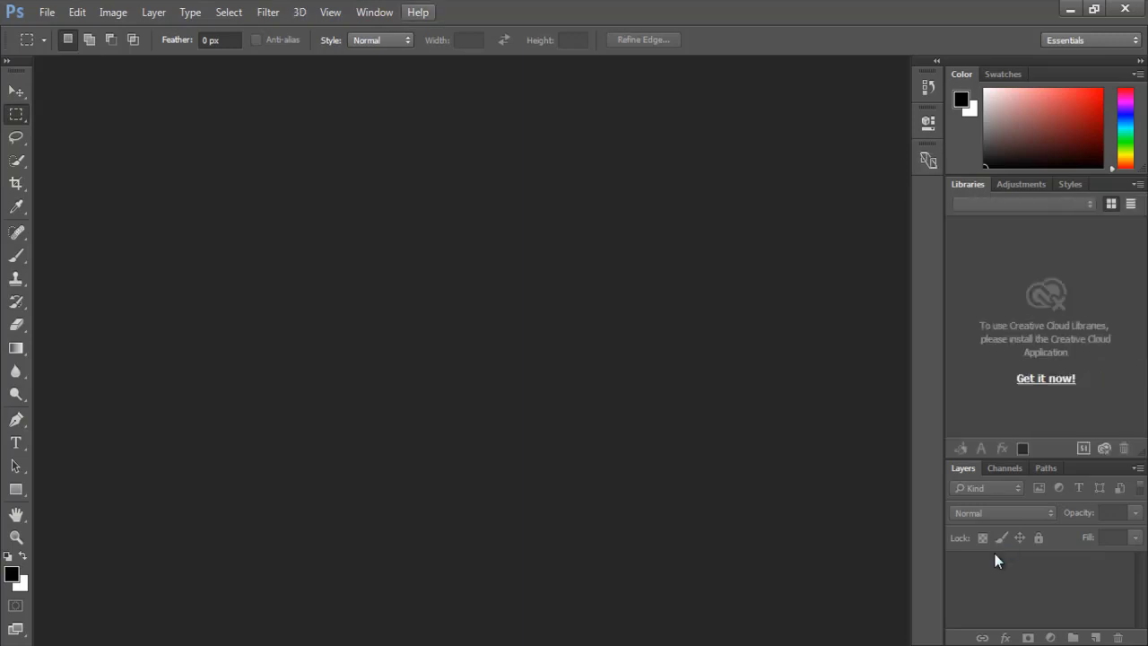
Examine whether the Manage My Account, Sign In and Updates commands are available in Photoshop.
key(alt+h)
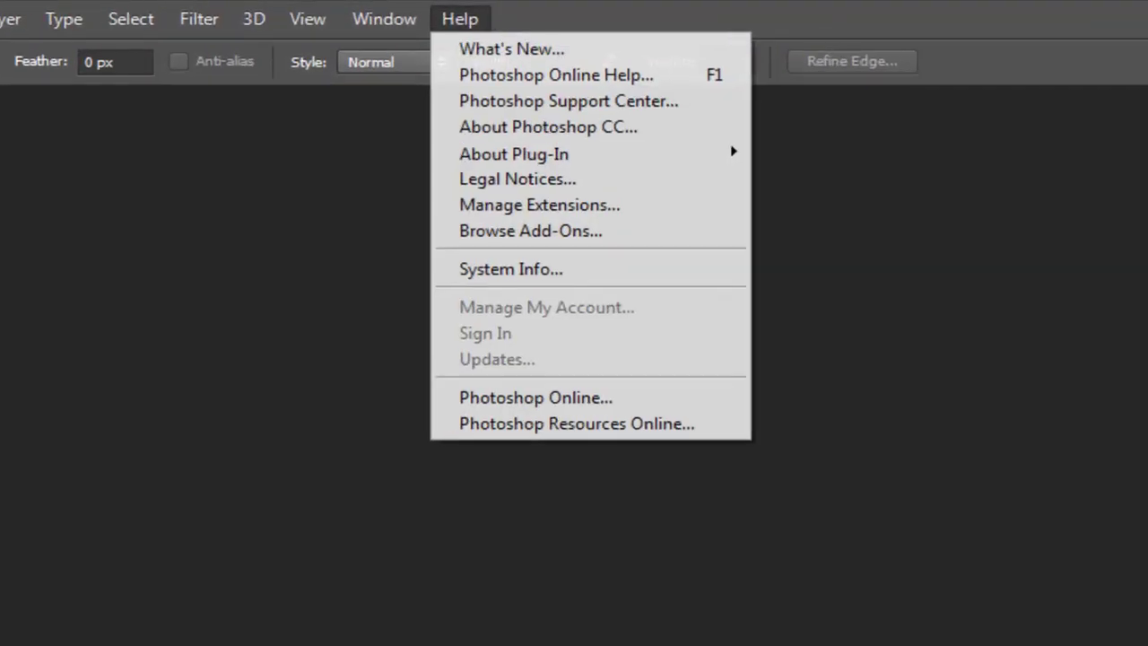
key(Down)
key(Down)
key(Down)
key(Down)
key(Down)
key(Down)
key(Down)
key(Down)
key(Down)
key(Down)
key(Down)
key(Down)
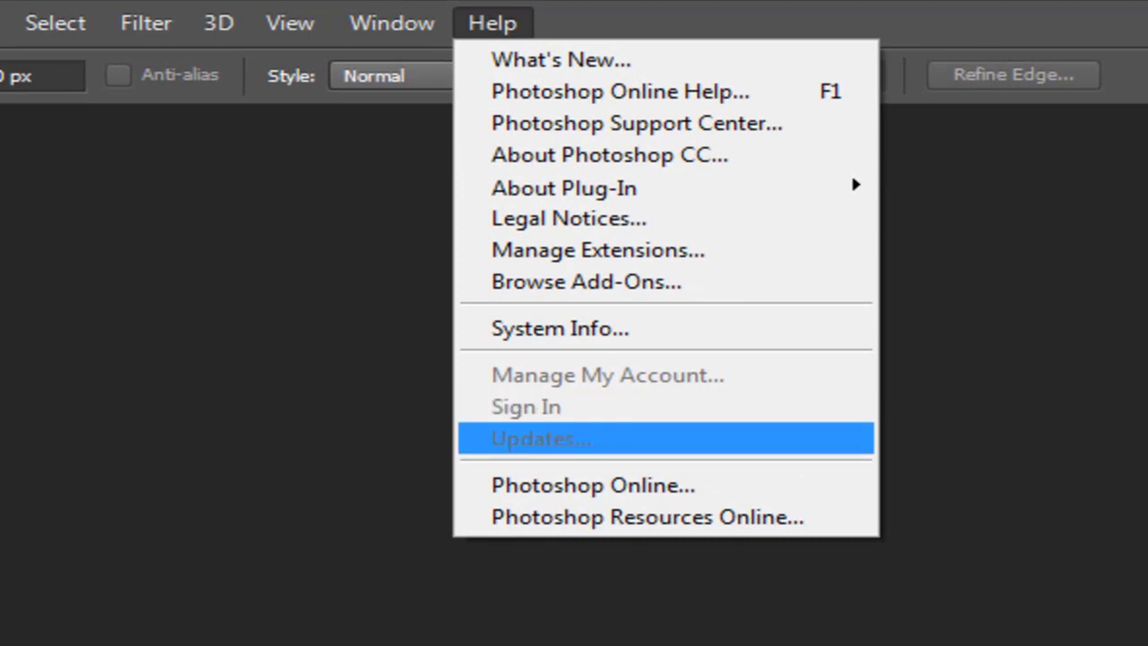
key(Up)
key(Up)
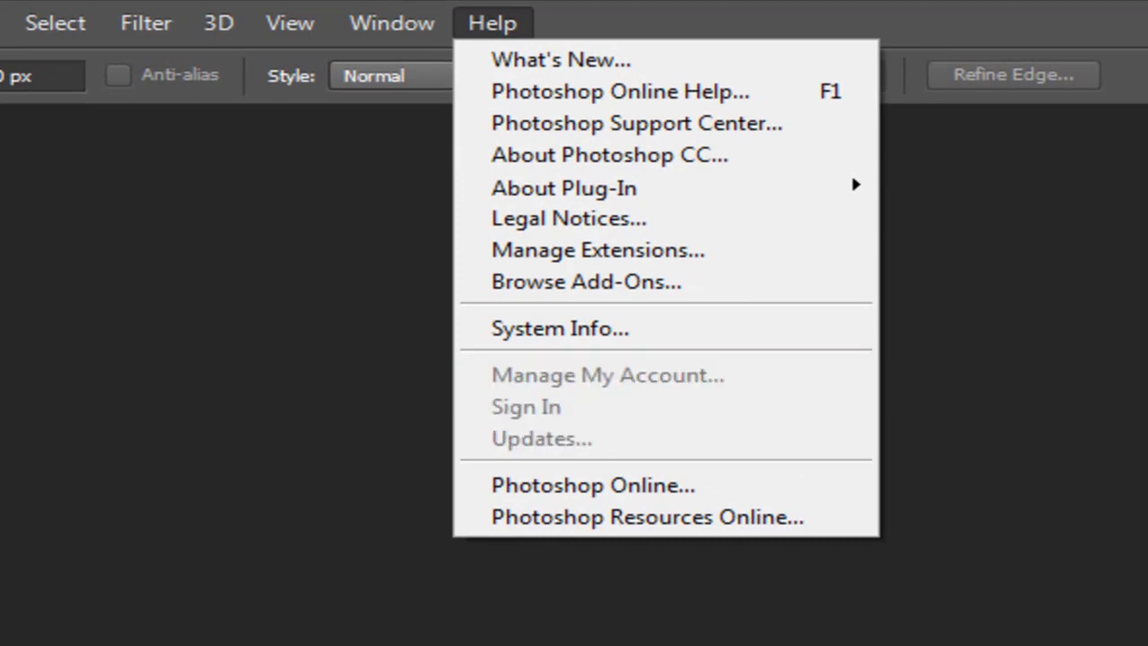
key(Down)
key(Down)
key(Up)
key(Down)
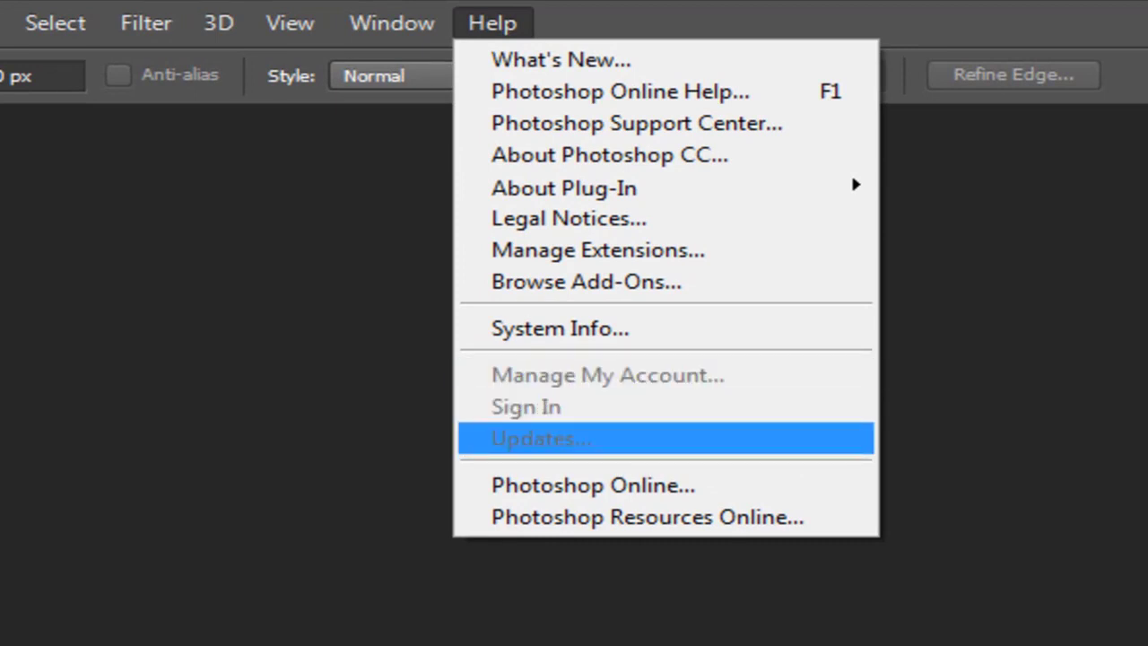
key(Up)
key(Up)
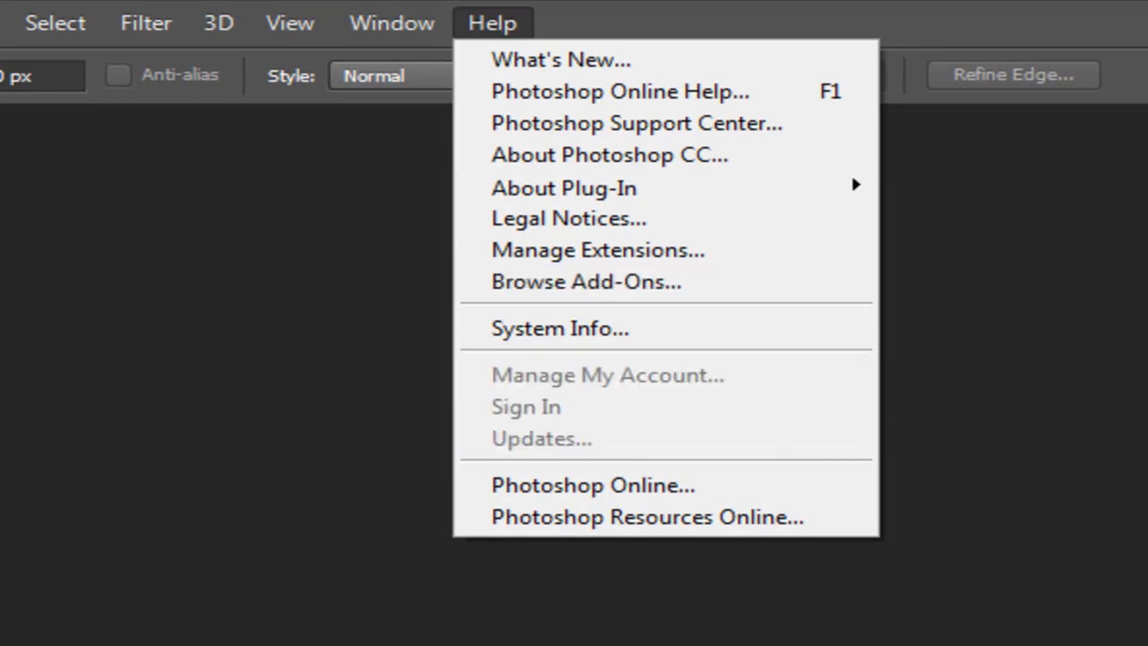
key(Up)
key(Up)
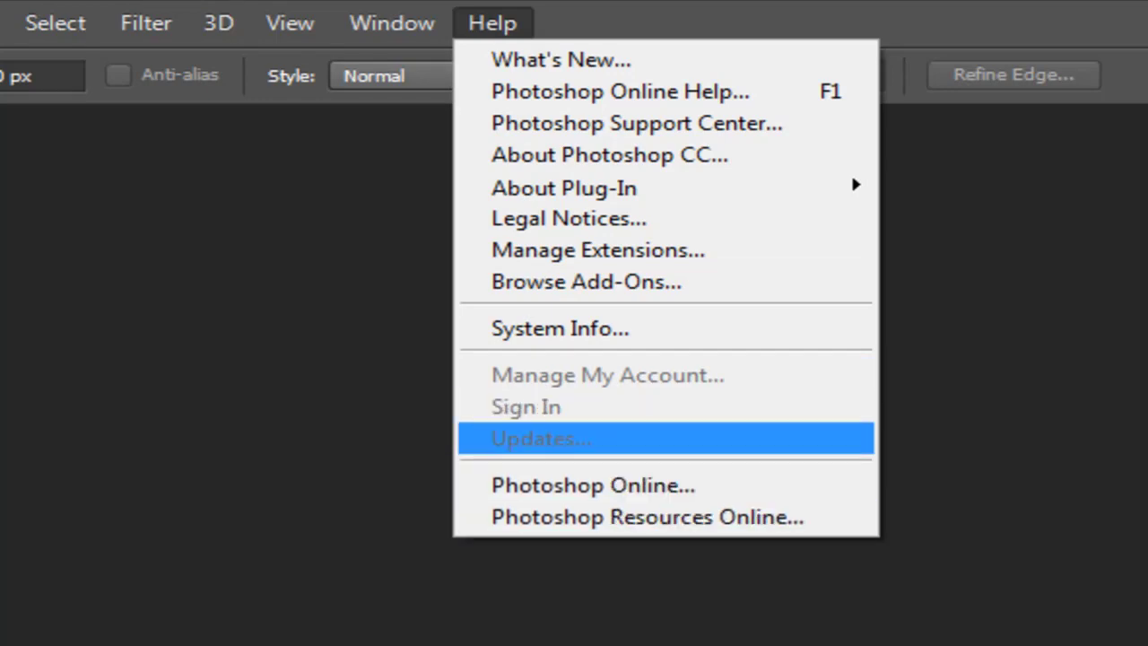
key(Up)
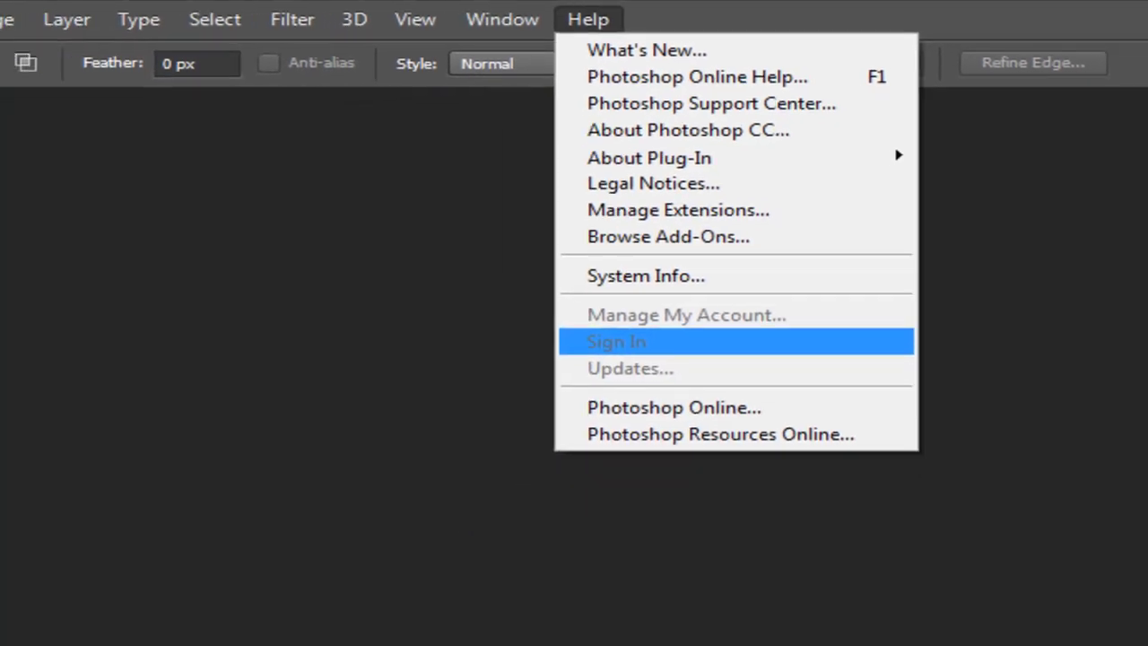
key(Down)
key(Escape)
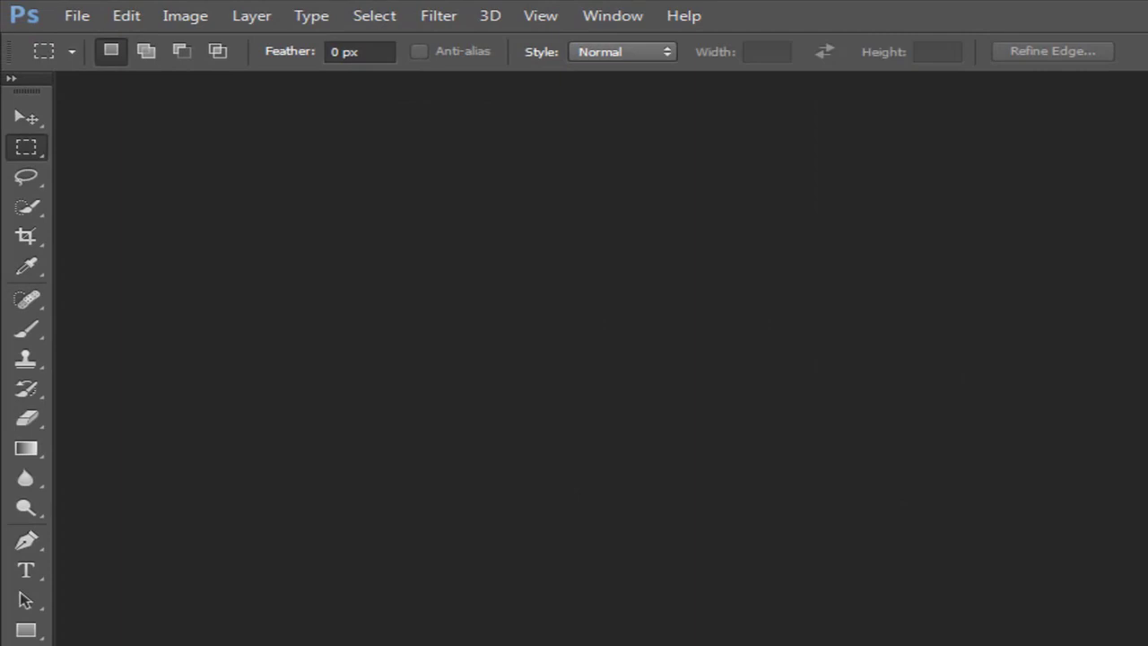
Create a new document at the default Photoshop size of 16 by 12 cm with a white background.
key(alt+f)
key(Down)
key(Return)
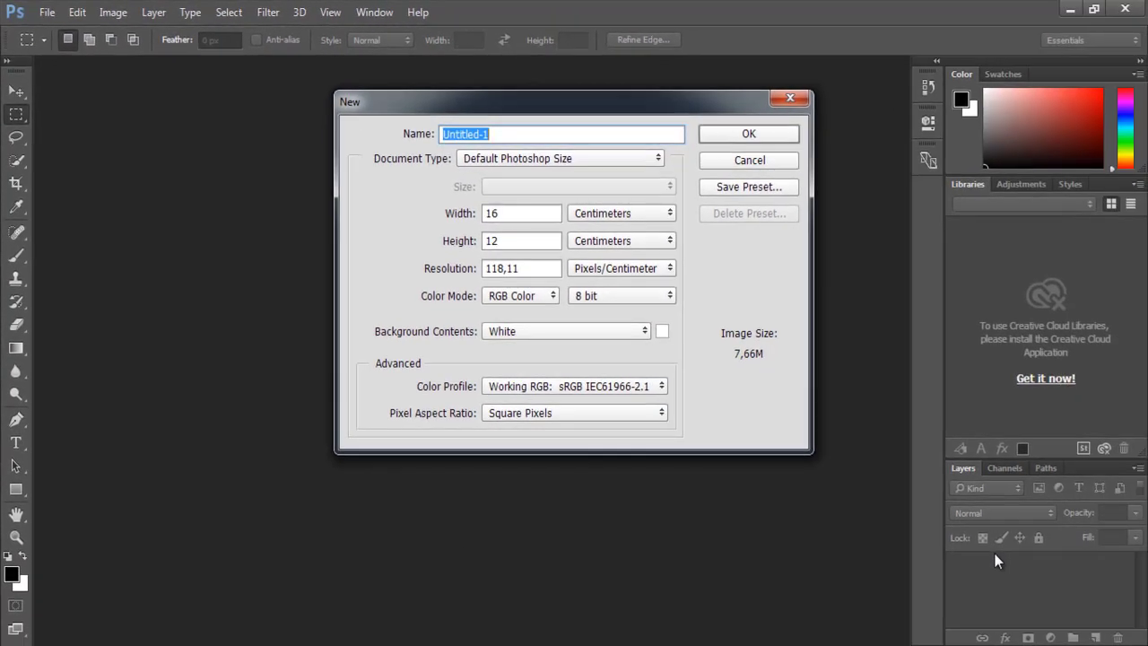
key(Return)
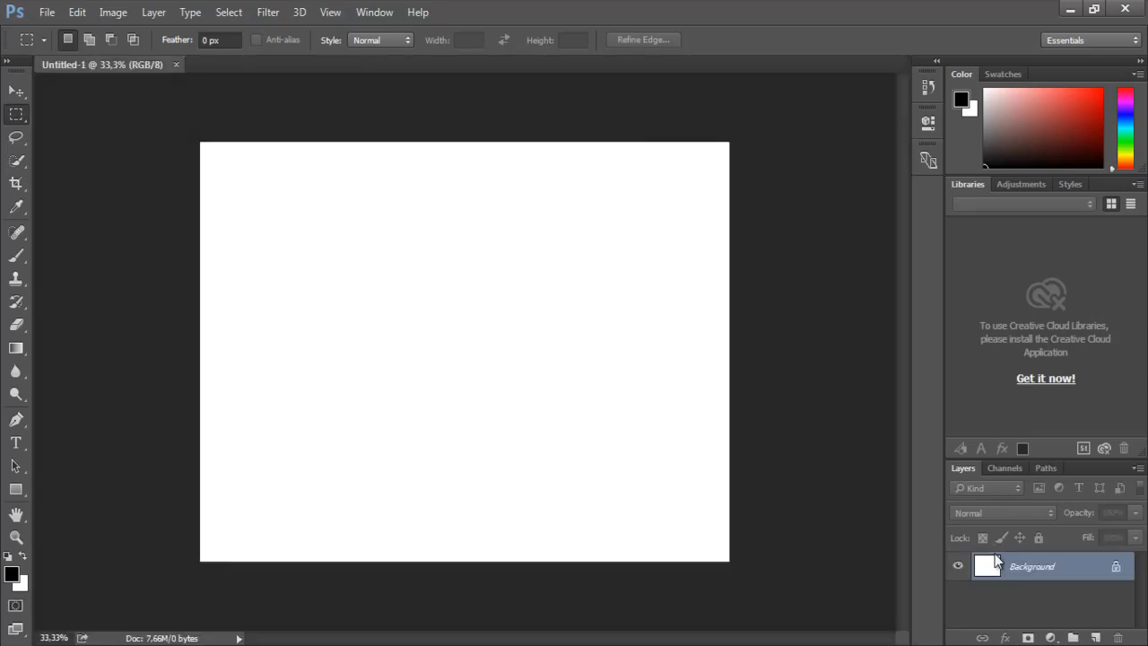
Convert the Background into a regular layer and try adding extra Stroke effects in its Layer Style settings, then cancel them.
double_click(995, 561)
double_click(996, 561)
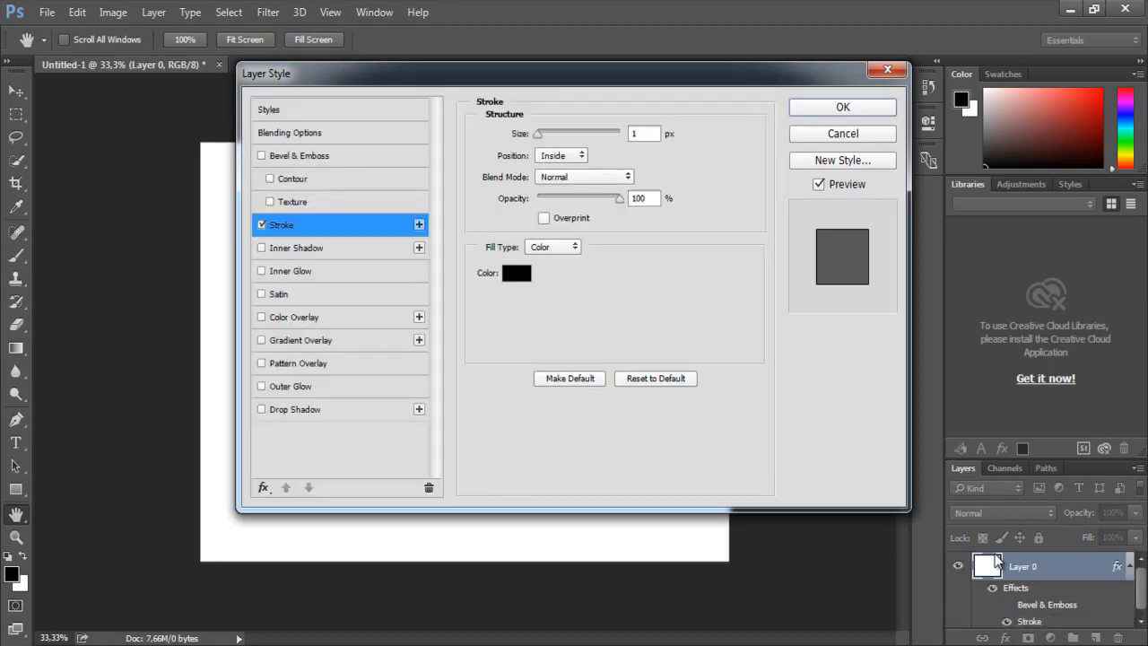
click(419, 224)
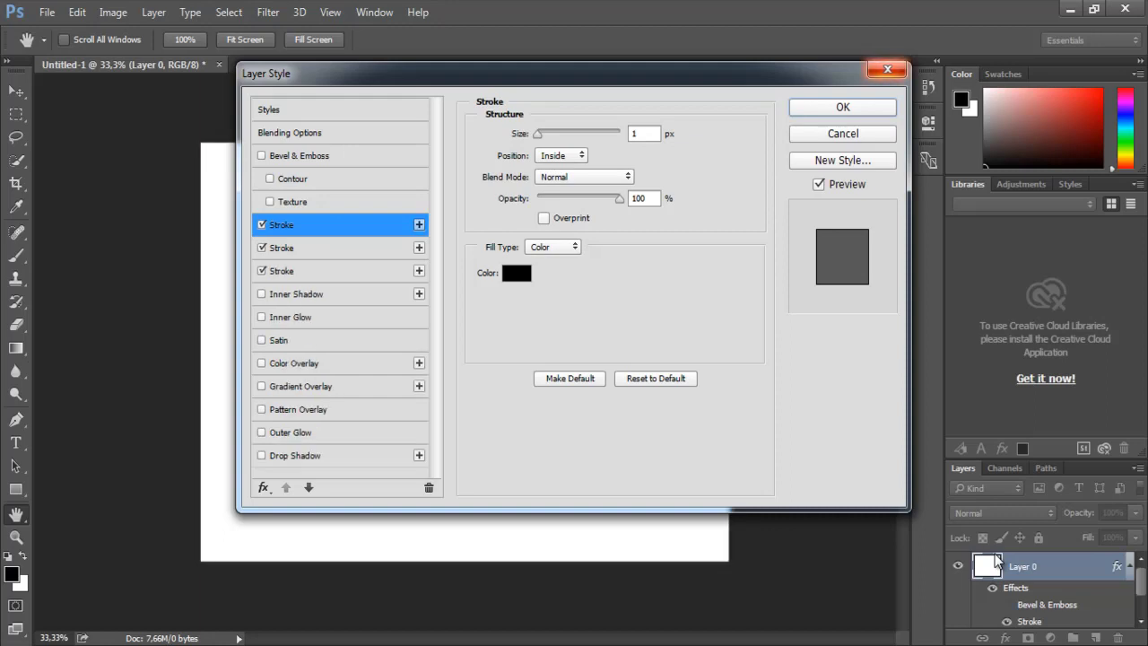
key(Escape)
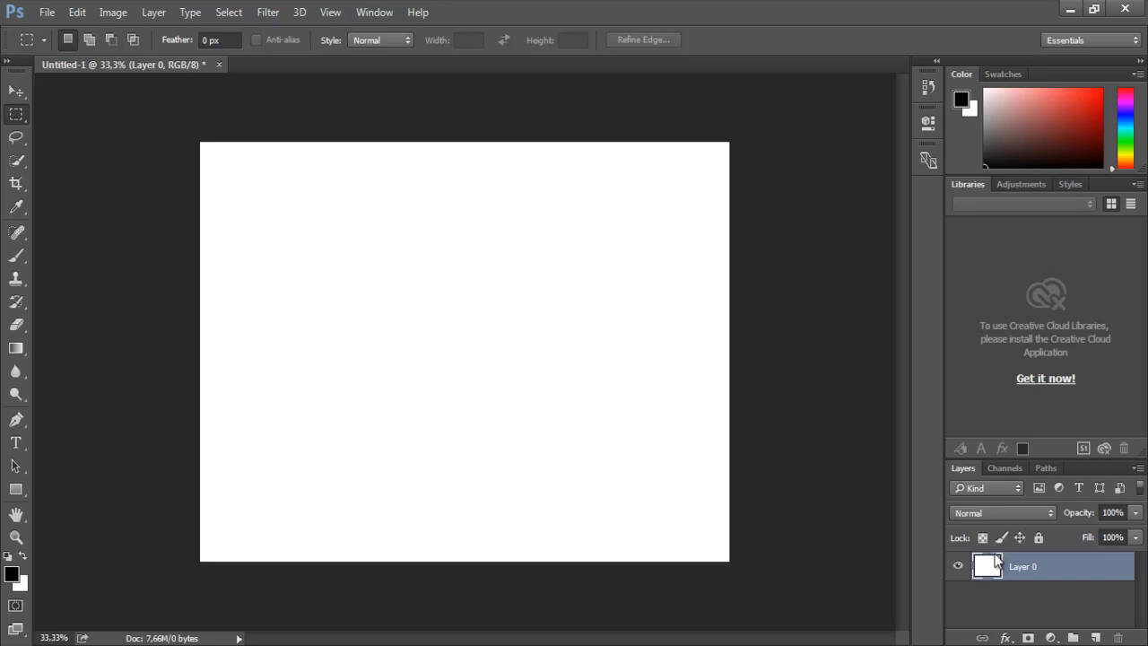
key(alt+space)
key(Escape)
key(alt+h)
key(Down)
key(Down)
key(Down)
key(Down)
key(Down)
key(Down)
key(Up)
key(Up)
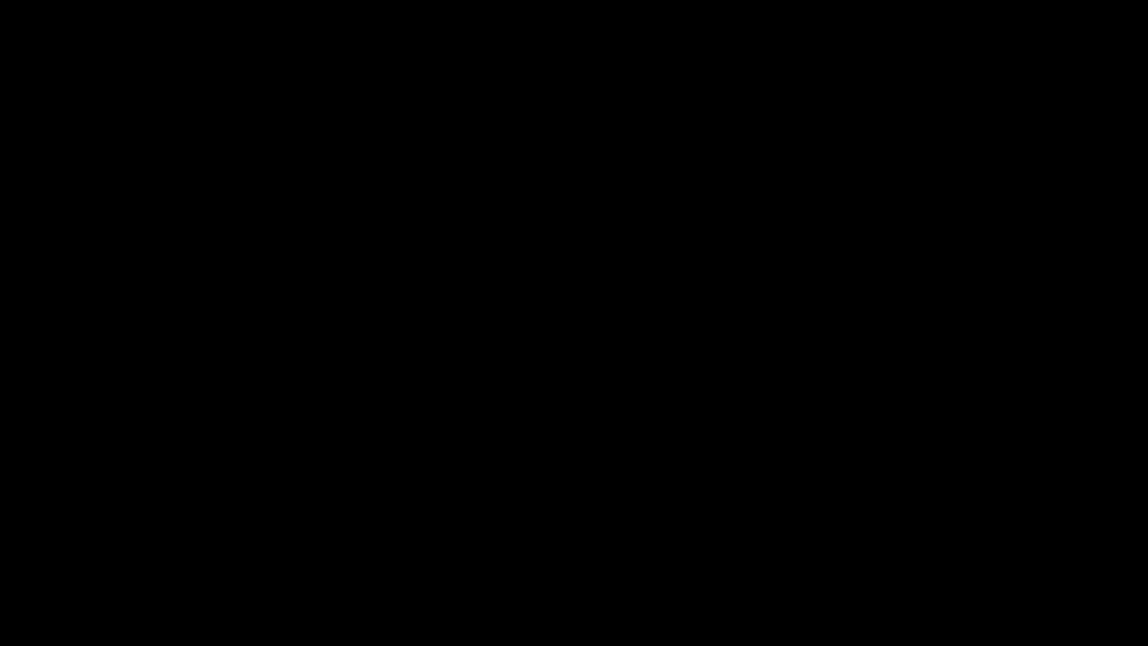